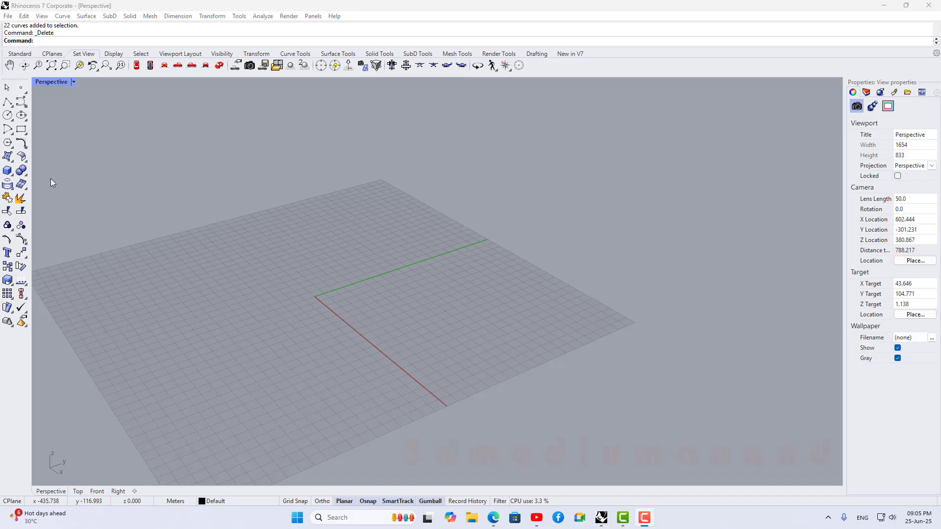
Draw a circle centred on the origin with a radius of about 54 m.
left_click(8, 115)
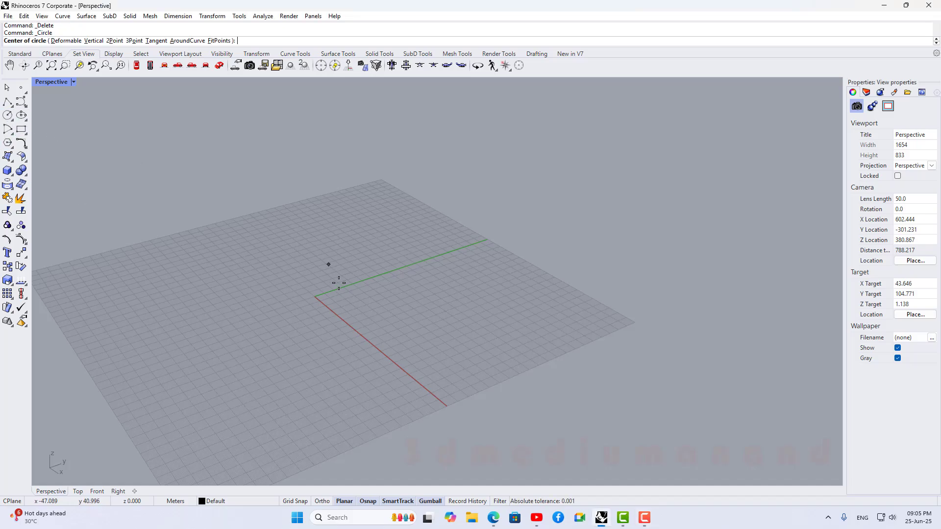
left_click(312, 296)
left_click(346, 322)
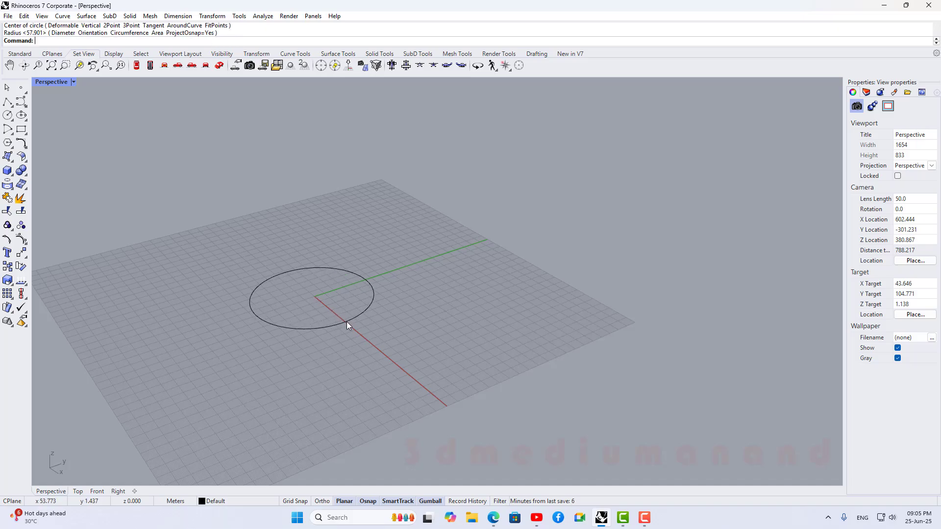
scroll(288, 299, "up", 8)
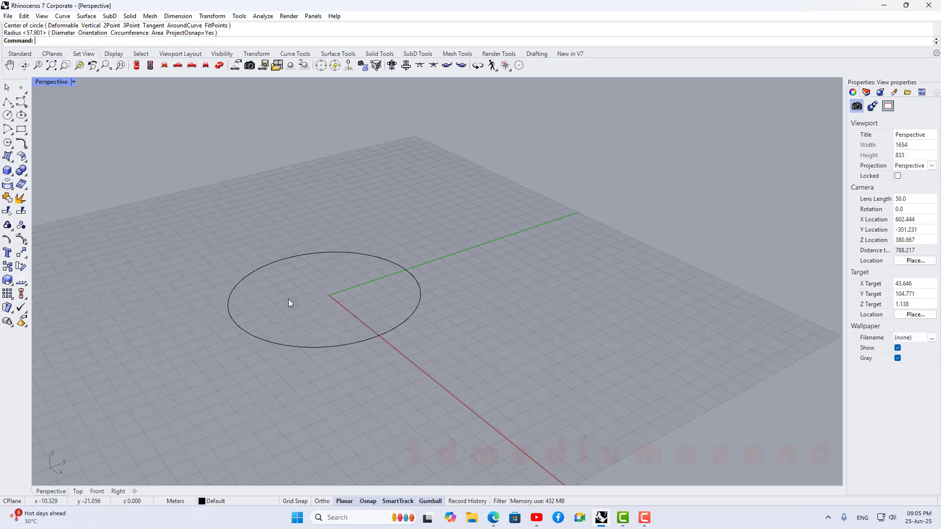
Show the circle's control points and select the one near where the circle crosses the green axis, then clear the selection.
left_click(526, 342)
scroll(523, 336, "down", 5)
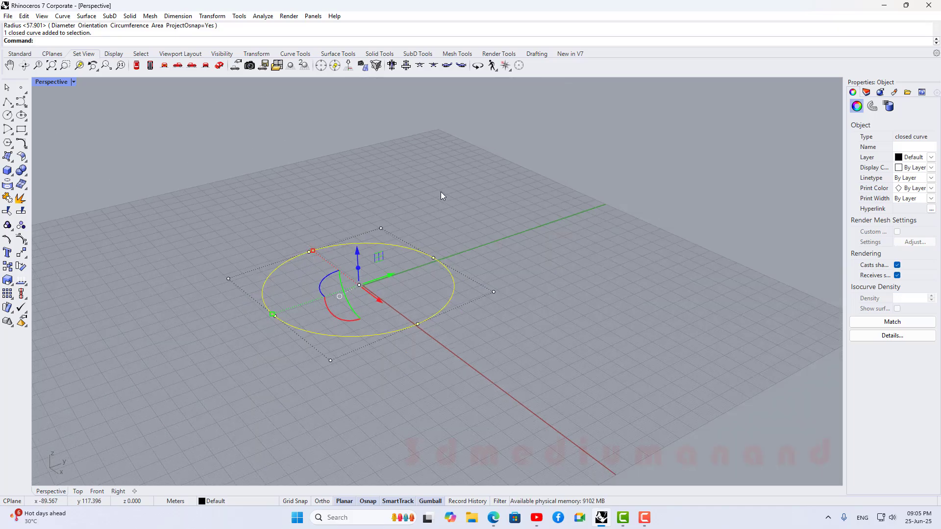
left_click(426, 260)
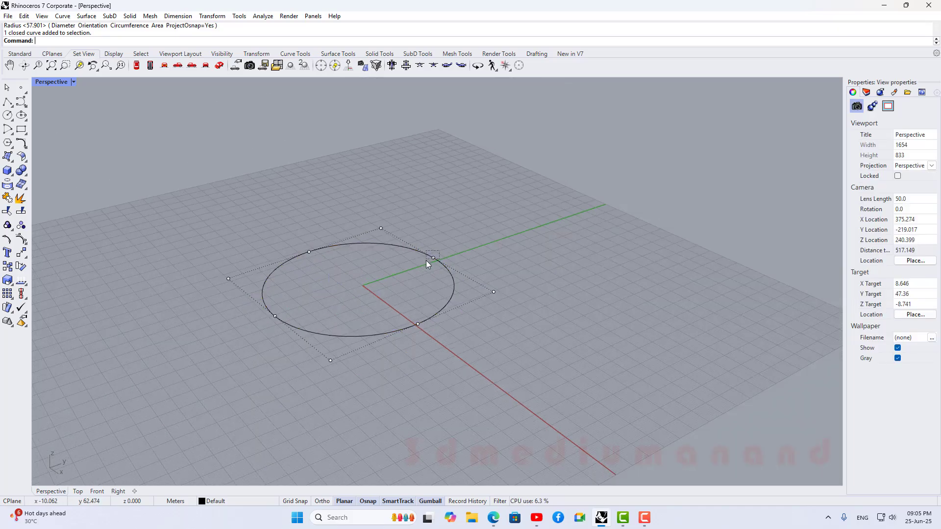
left_click(433, 258)
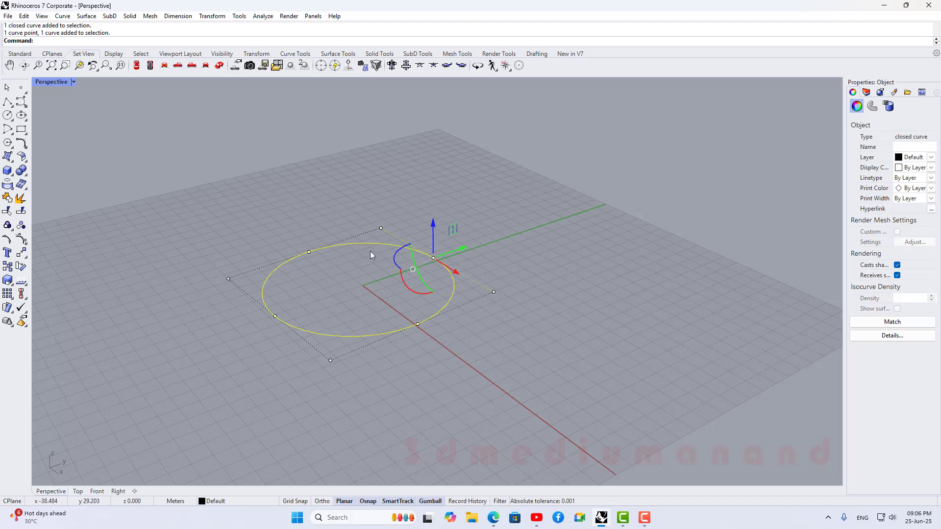
left_click(501, 256)
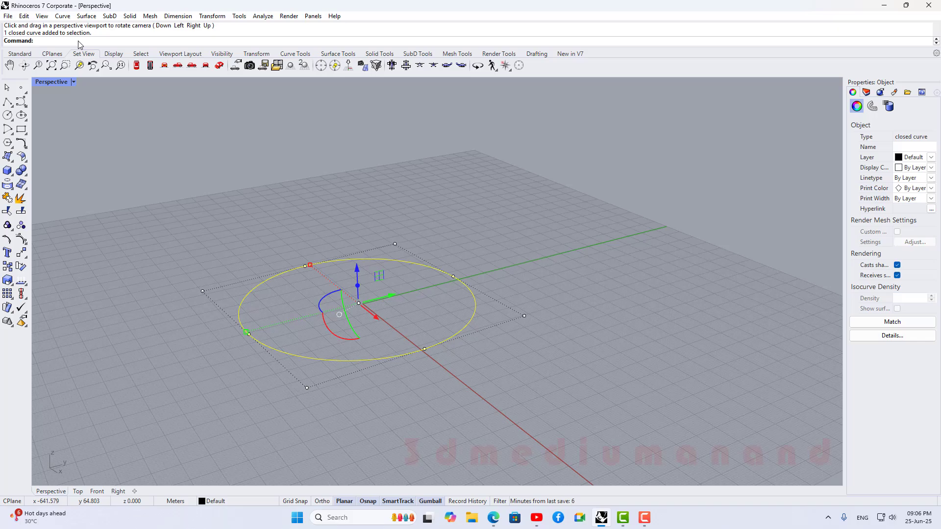
Start Rotate3D on the circle and define a tangent rotation axis from its quadrant point on the green axis, parallel to the red axis.
type("Rotat")
key("Return")
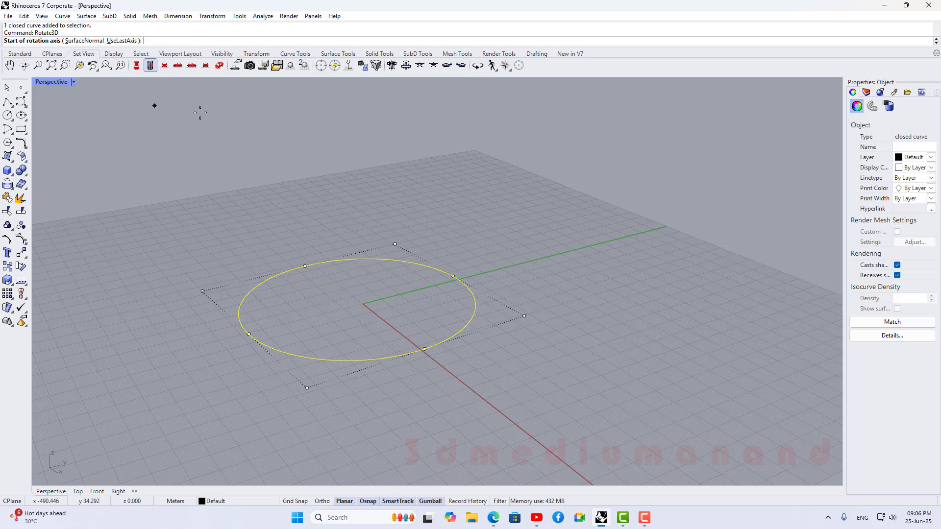
right_click_drag(521, 320, 465, 281)
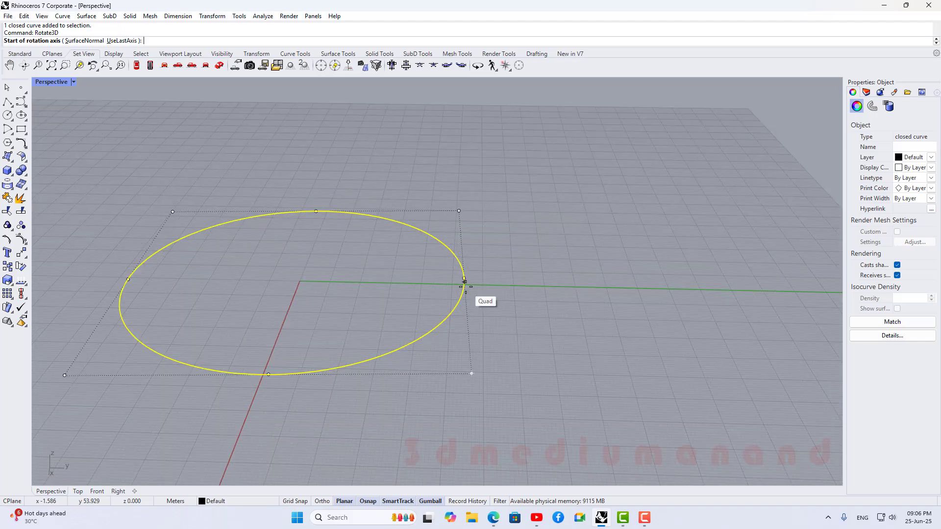
left_click(465, 281)
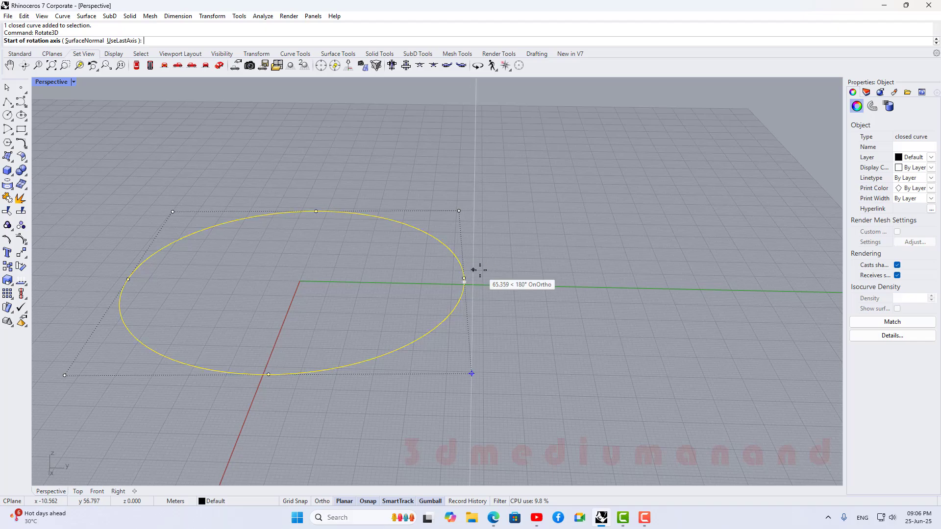
scroll(462, 275, "up", 3)
left_click(463, 279)
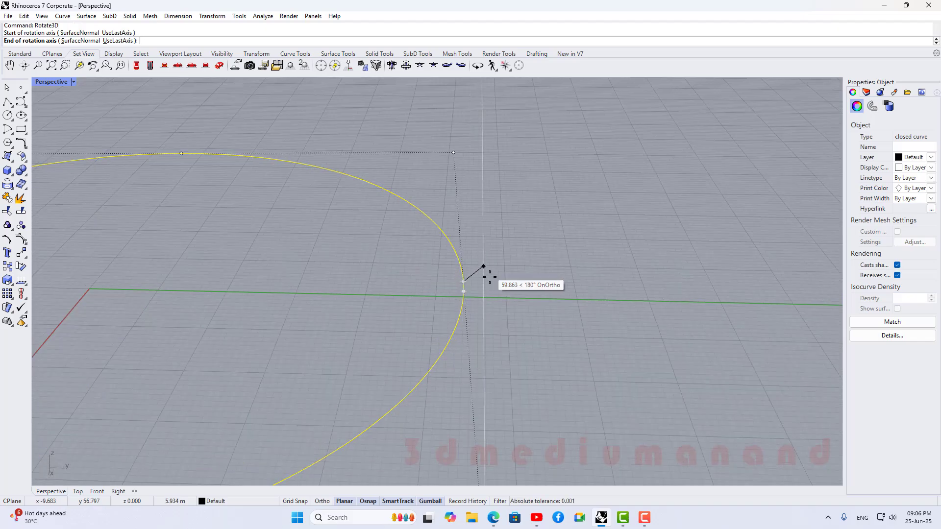
scroll(490, 281, "down", 3)
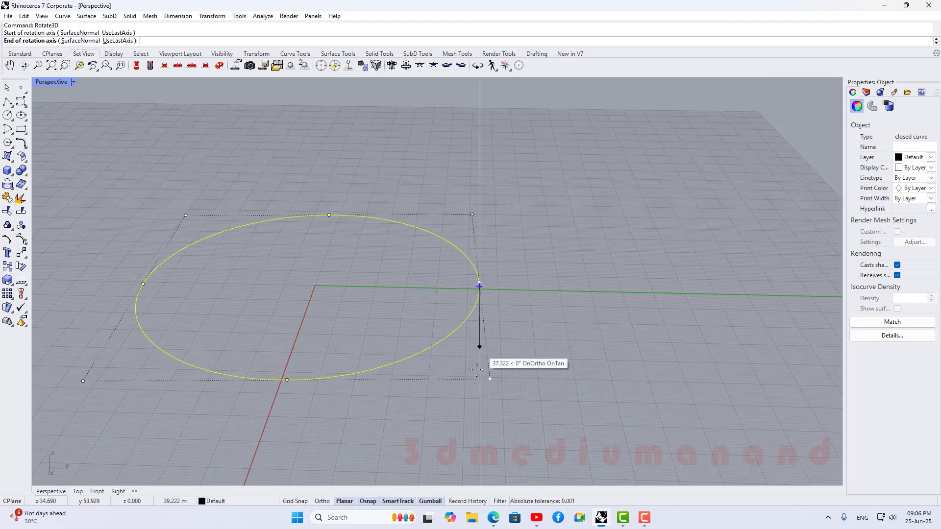
left_click(479, 423)
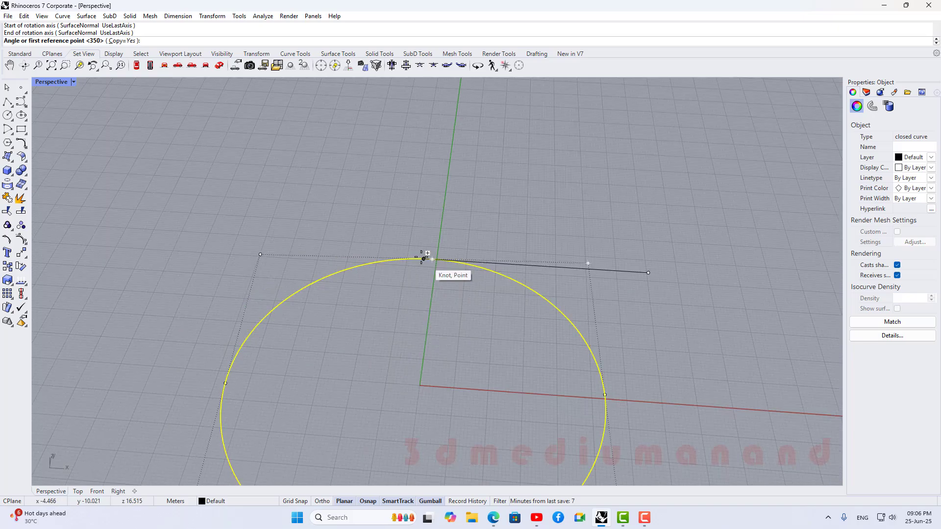
Create rotated copies of the circle about the tangent axis at 20, 40, 60 and 80 degrees.
right_click_drag(424, 259, 351, 260)
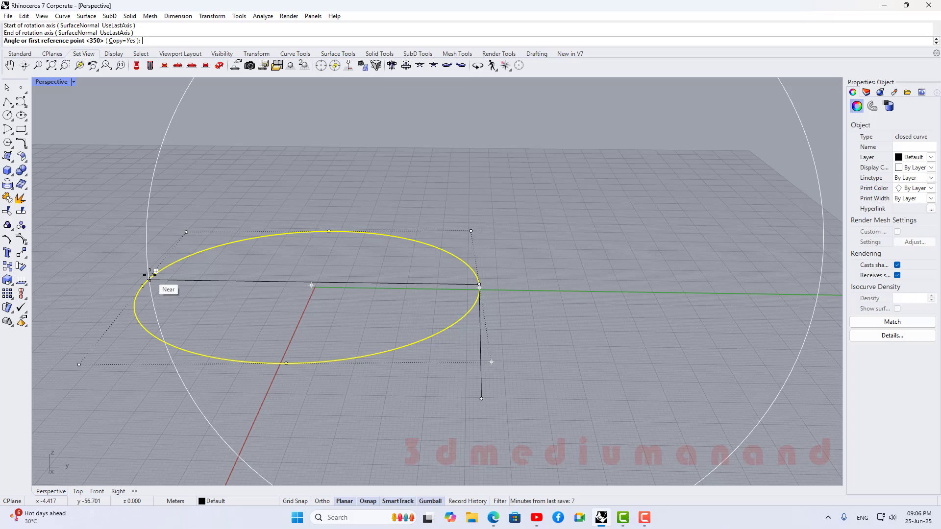
type("20")
key("Return")
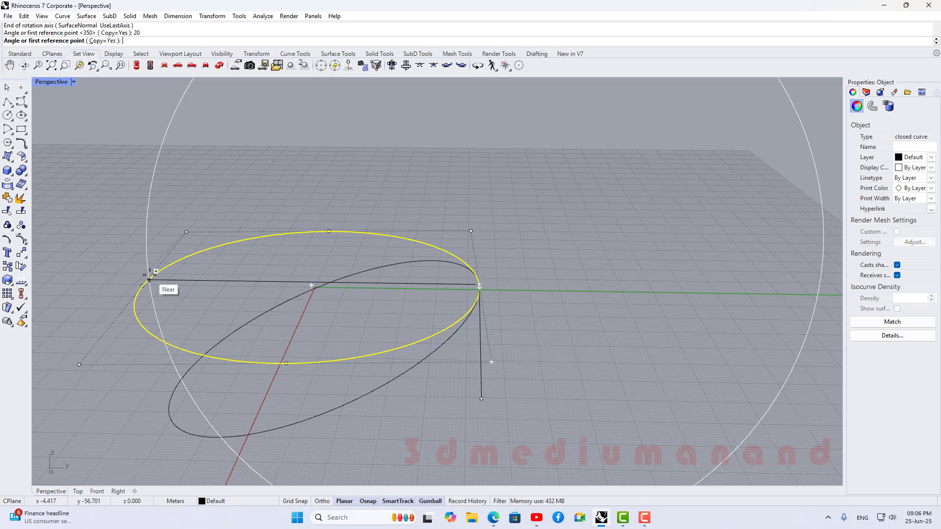
type("40")
key("Return")
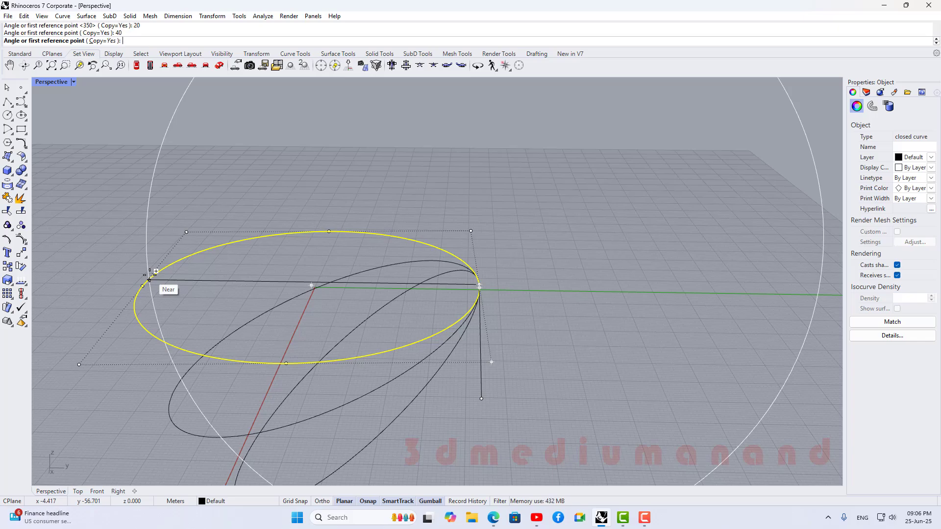
type("60")
key("Return")
type("80")
key("Return")
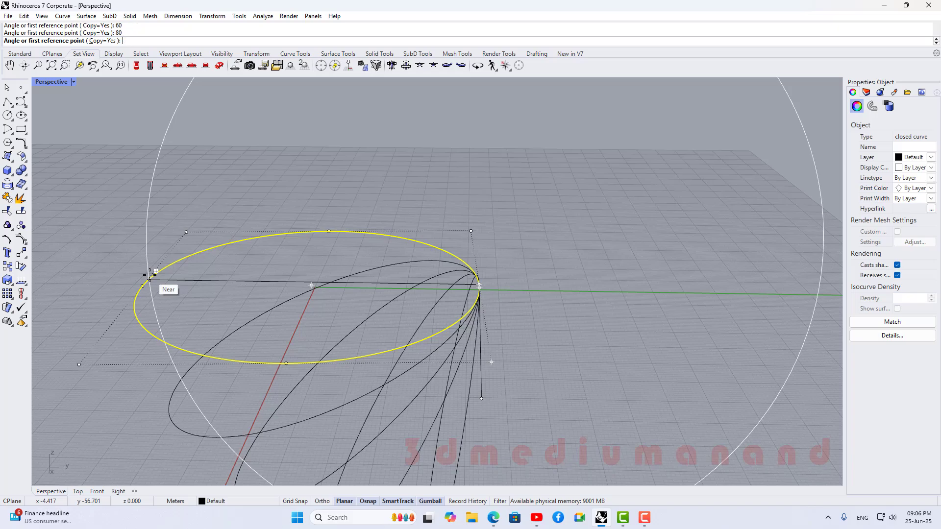
Add rotated copies of the circle about the same axis at 100, 120, 140 and 160 degrees.
type("100")
key("Return")
type("120")
key("Return")
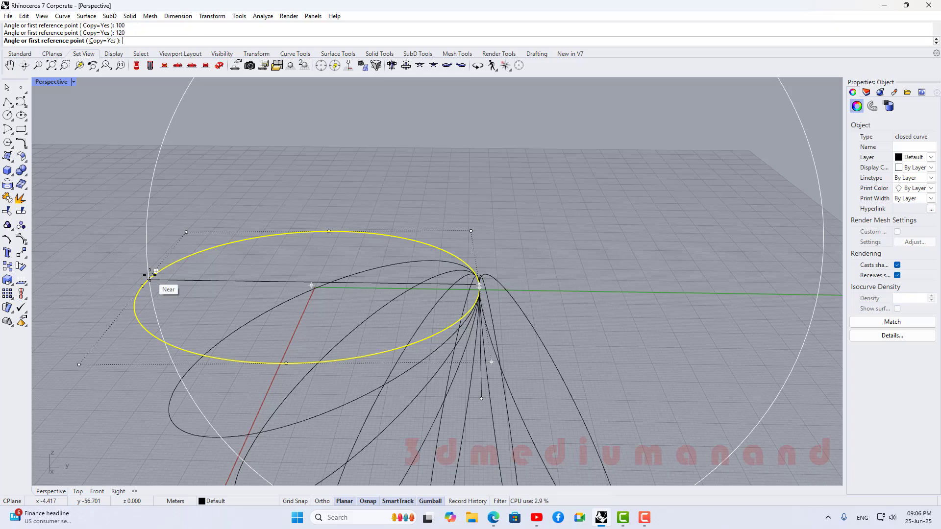
type("140")
key("Return")
type("18")
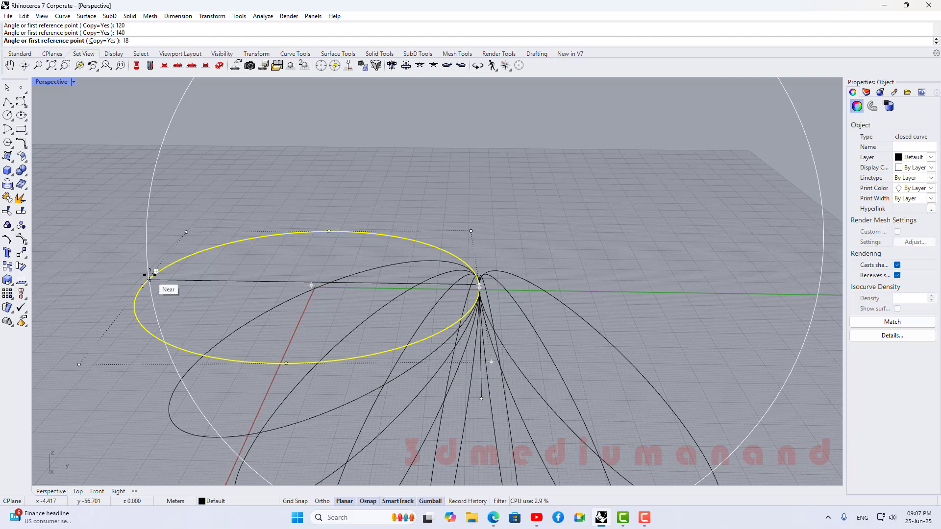
key("BackSpace")
key("Return")
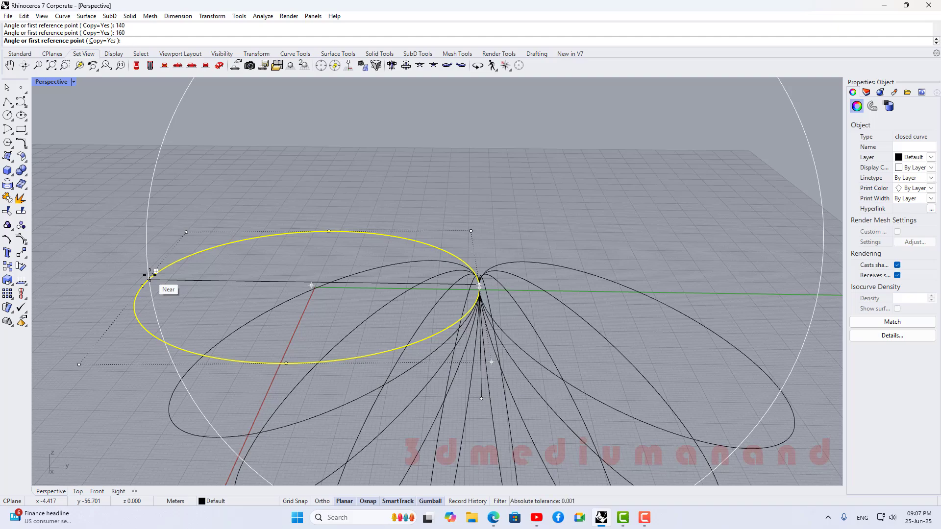
Add rotated copies of the circle about the same axis at 180, 200, 220 and 240 degrees.
type("180")
key("Return")
type("200")
key("Return")
type("2")
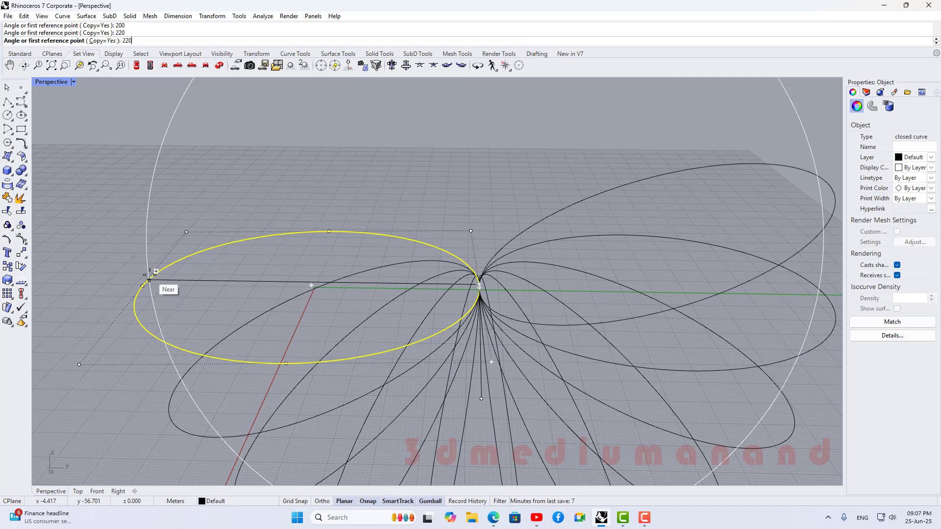
type("20")
key("Return")
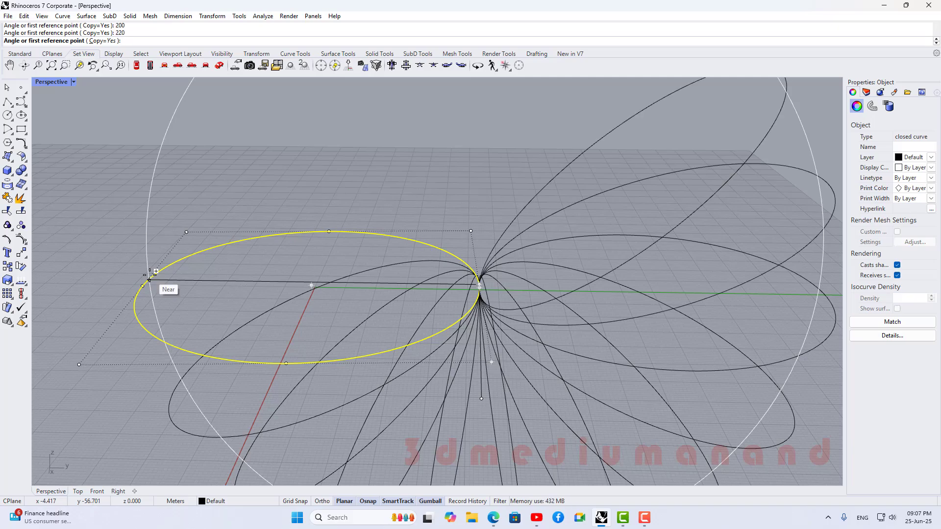
type("240")
key("Return")
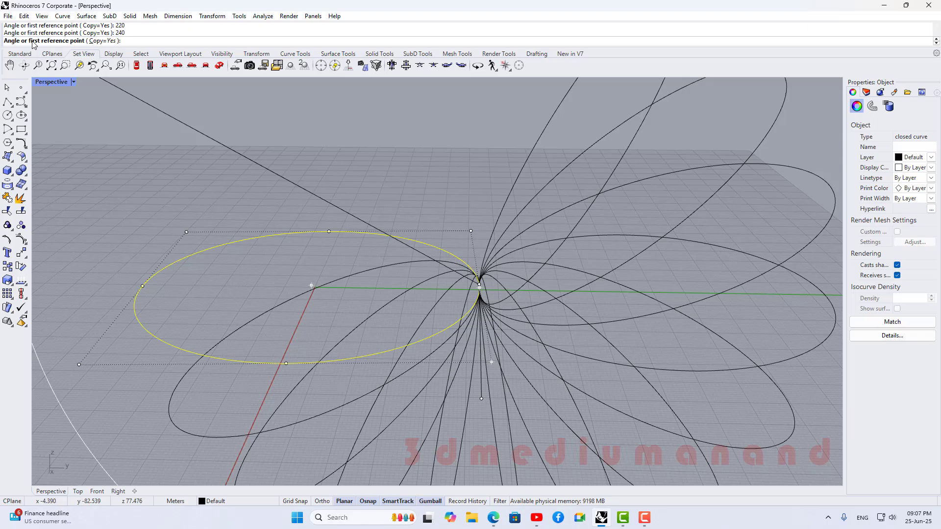
Complete the ring with rotated copies of the circle at 260, 280, 300, 320 and 340 degrees and finish the rotation.
type("260")
key("Return")
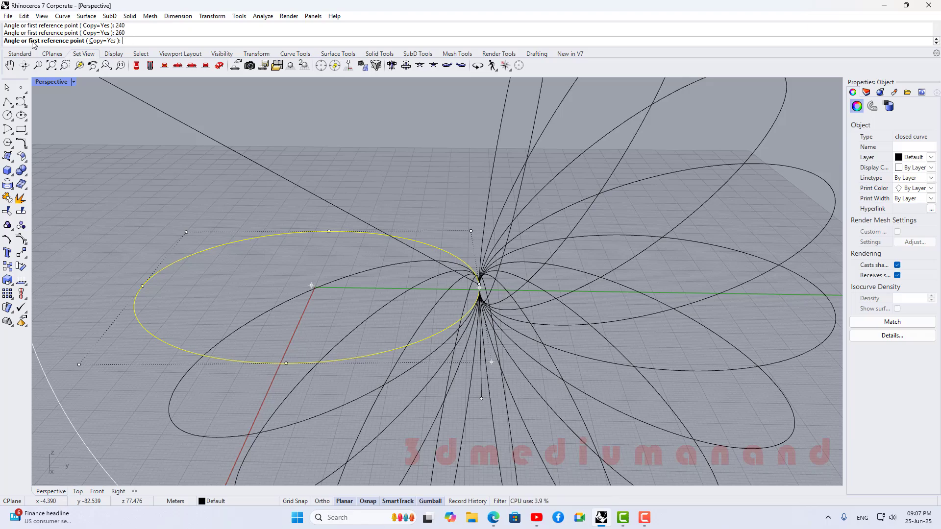
type("280")
key("Return")
type("300")
key("Return")
type("3")
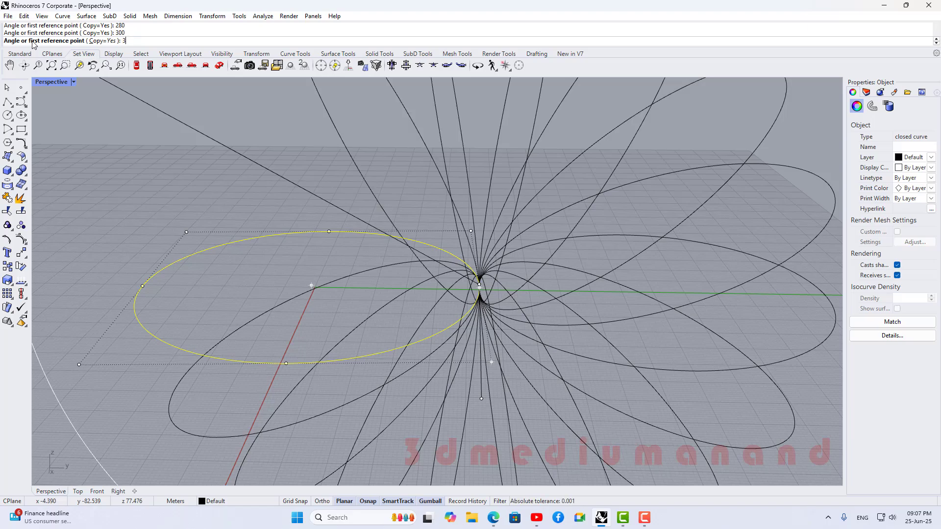
type("20")
key("Return")
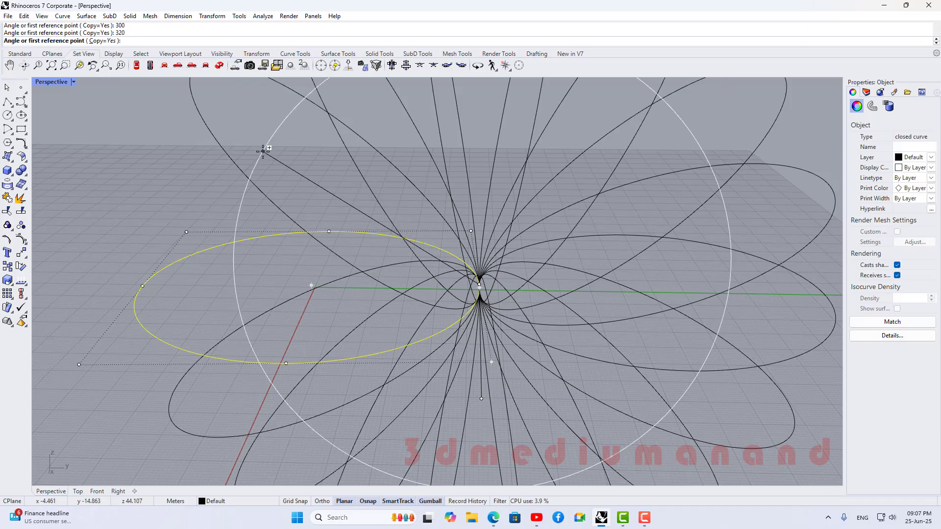
type("0")
key("Return")
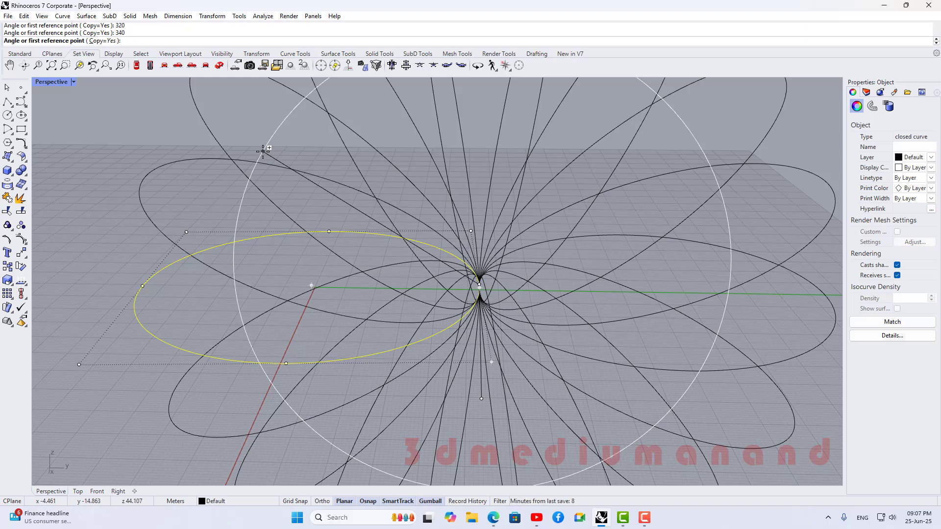
key("Return")
Examine the arrangement of rotated circles and their shared tangent point from several angles and distances.
scroll(443, 289, "down", 5)
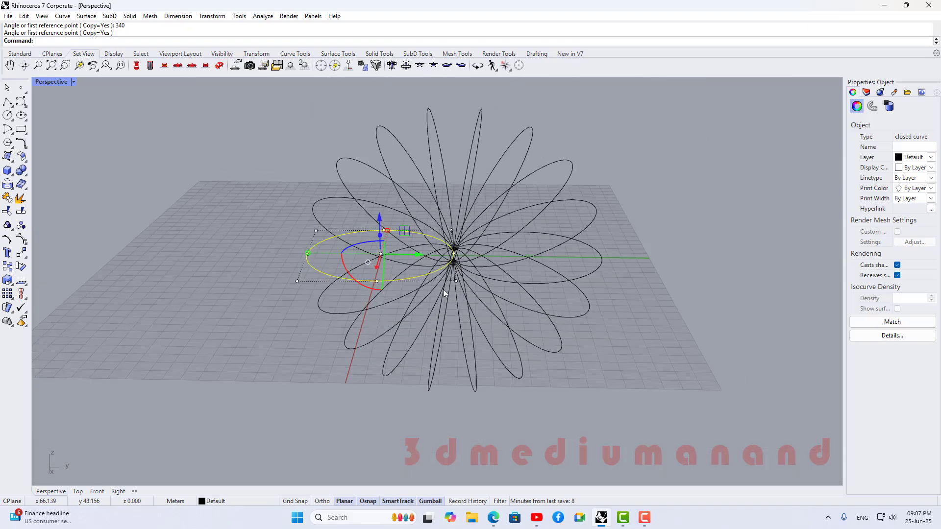
scroll(490, 268, "up", 2)
right_click_drag(490, 269, 451, 291)
left_click(528, 345)
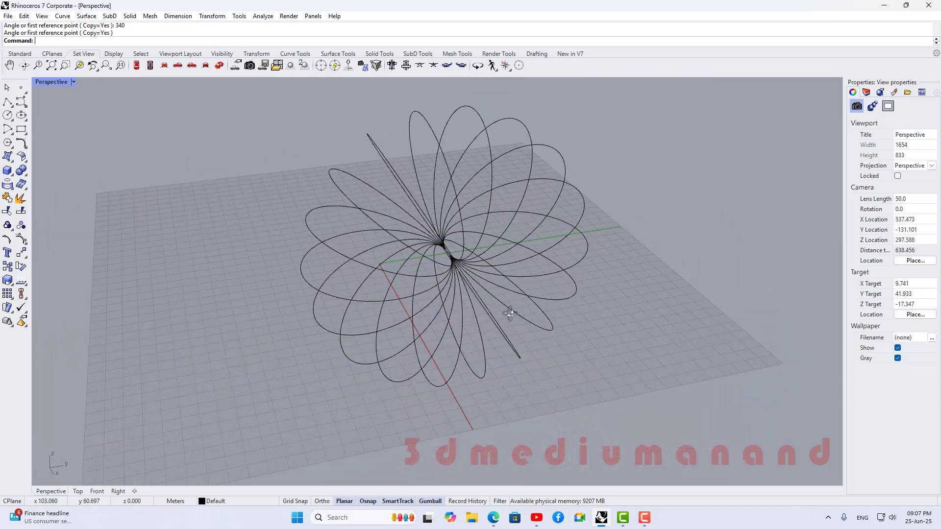
scroll(451, 290, "up", 4)
scroll(535, 302, "down", 5)
right_click_drag(535, 302, 387, 225)
scroll(472, 282, "up", 4)
scroll(472, 279, "down", 3)
scroll(489, 263, "up", 4)
scroll(467, 272, "down", 3)
scroll(472, 279, "up", 3)
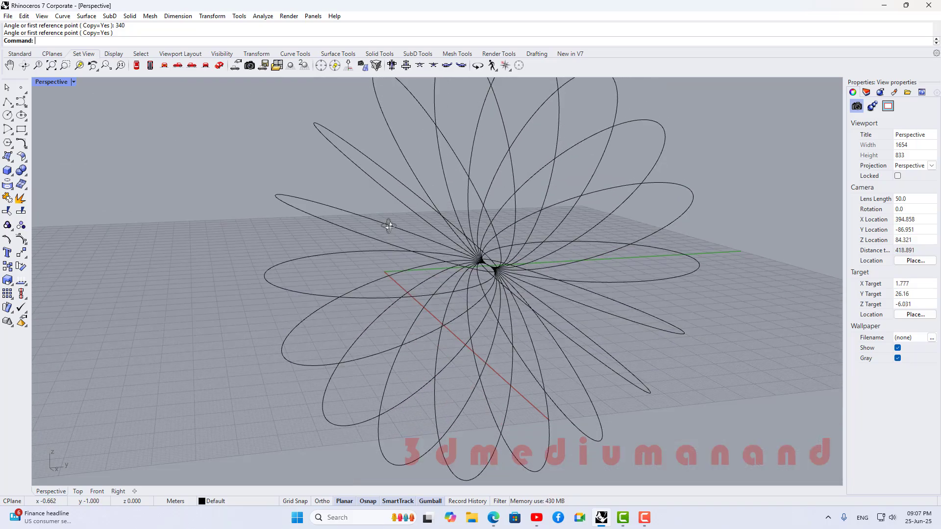
Try moving the original circle slightly near the shared tangent point, undo the move and clear the selection.
left_click(353, 293)
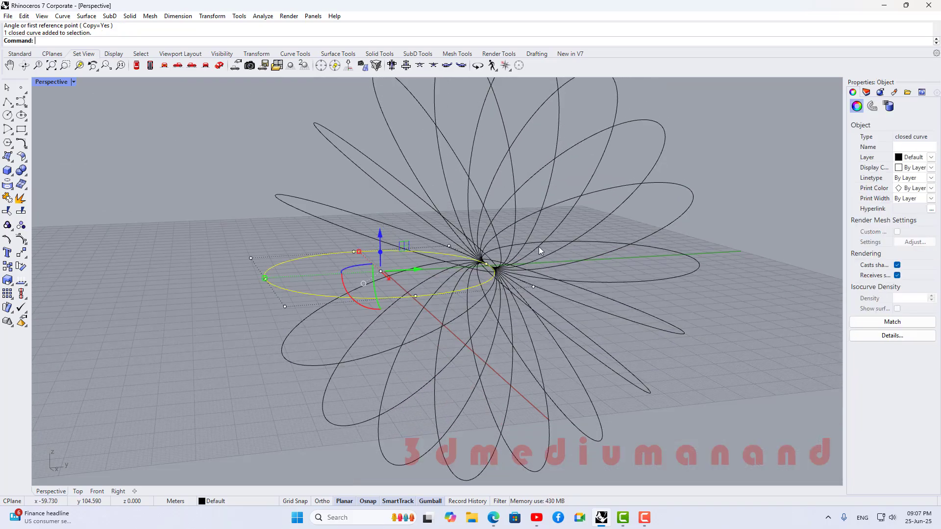
scroll(518, 253, "down", 1)
right_click_drag(482, 260, 487, 253)
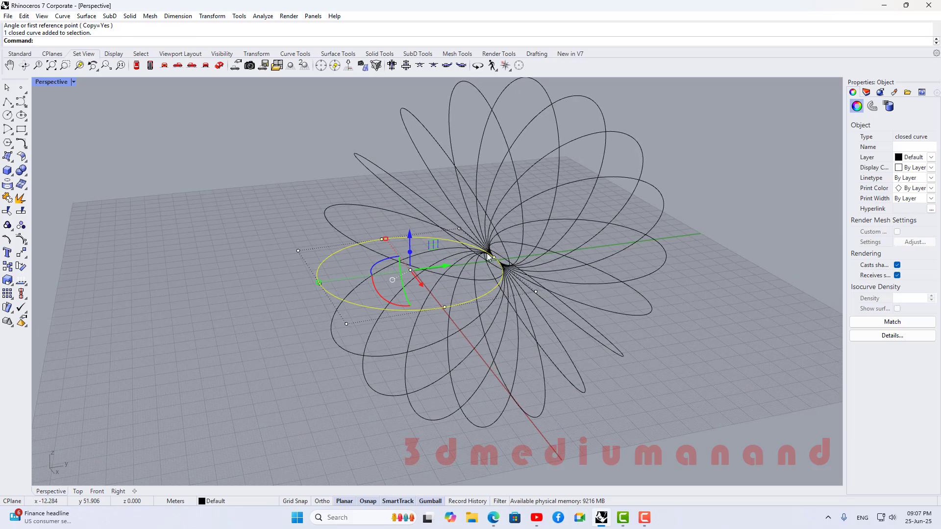
left_click_drag(492, 257, 498, 267)
key("ctrl+z")
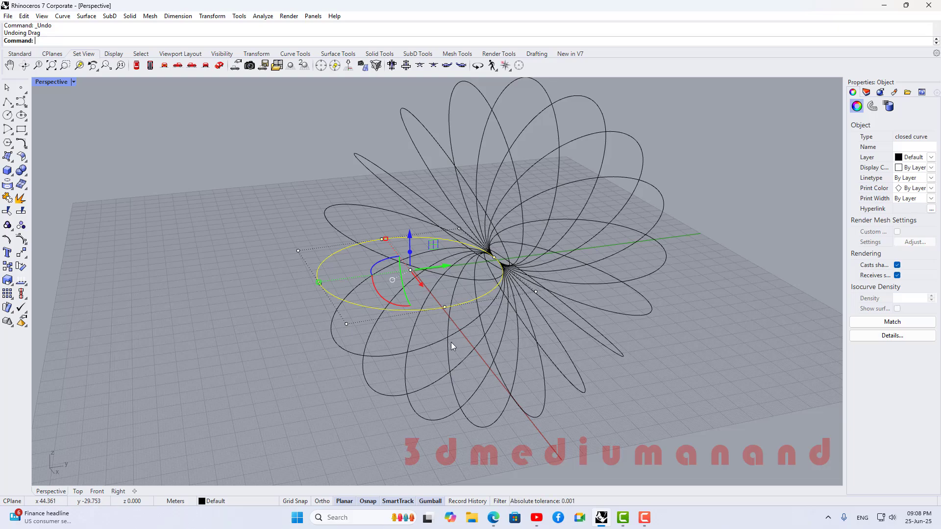
left_click(649, 370)
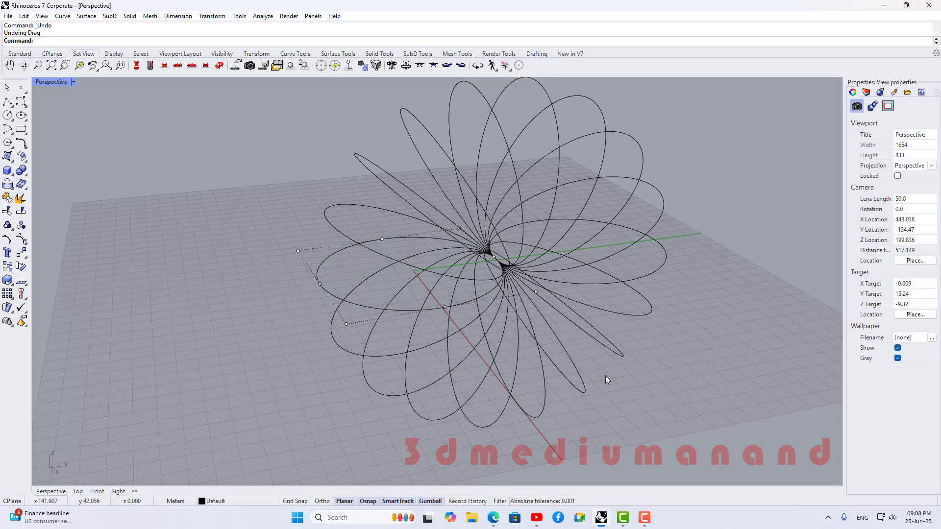
right_click_drag(629, 363, 492, 287)
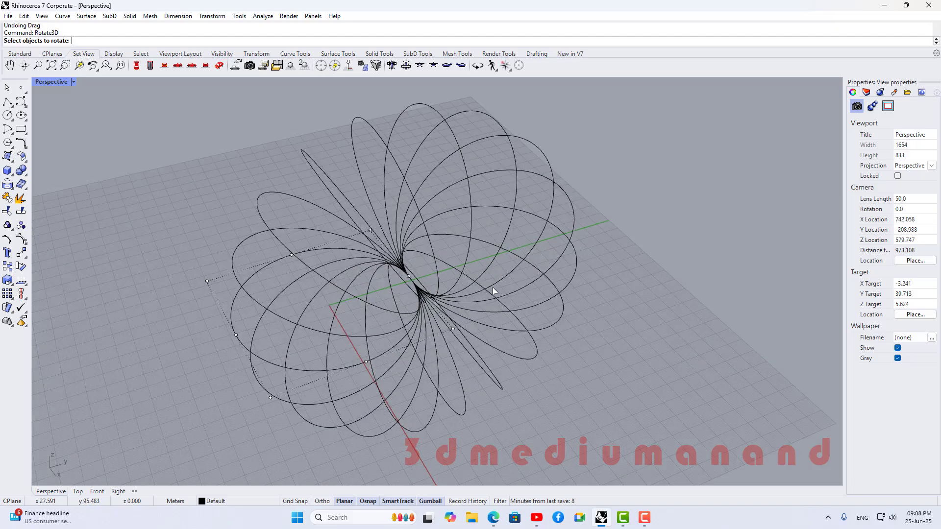
Cancel the pending rotation, then select all the circles and move them together off the grid's edge.
left_click(644, 513)
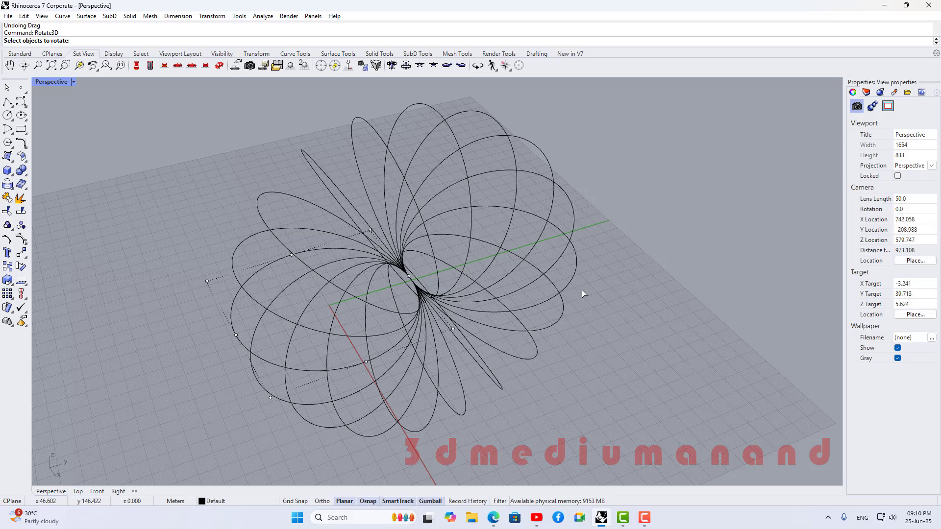
key("Escape")
scroll(583, 293, "down", 8)
key("ctrl+a")
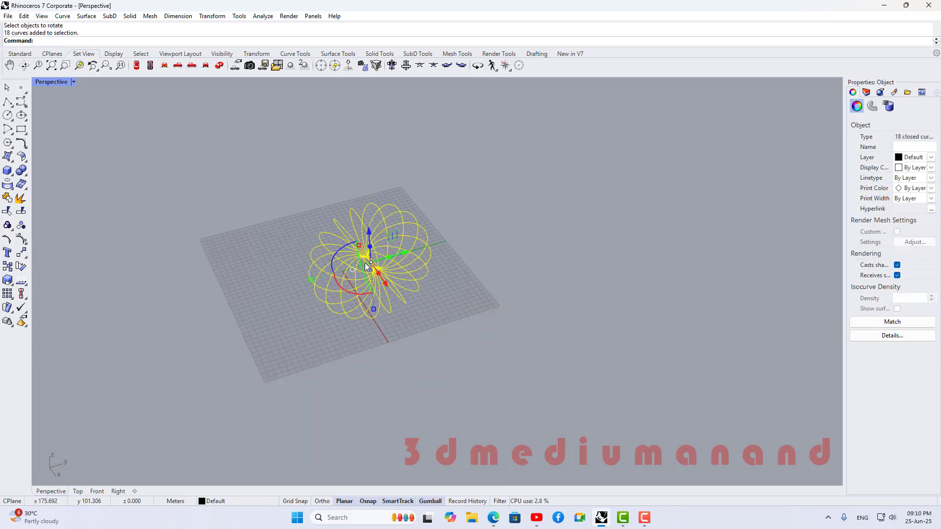
scroll(305, 212, "up", 2)
left_click_drag(398, 282, 147, 343)
key("Escape")
right_click_drag(147, 343, 416, 284)
Examine the relocated ring of circles beside the construction grid from several angles and distances.
scroll(415, 283, "down", 4)
scroll(389, 293, "up", 3)
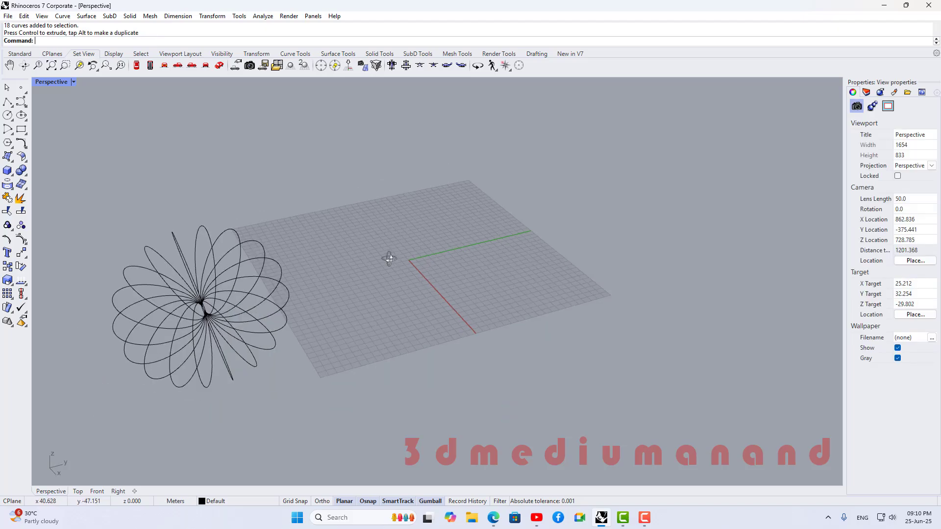
scroll(362, 260, "down", 3)
scroll(283, 290, "up", 4)
scroll(458, 267, "down", 4)
scroll(465, 270, "up", 2)
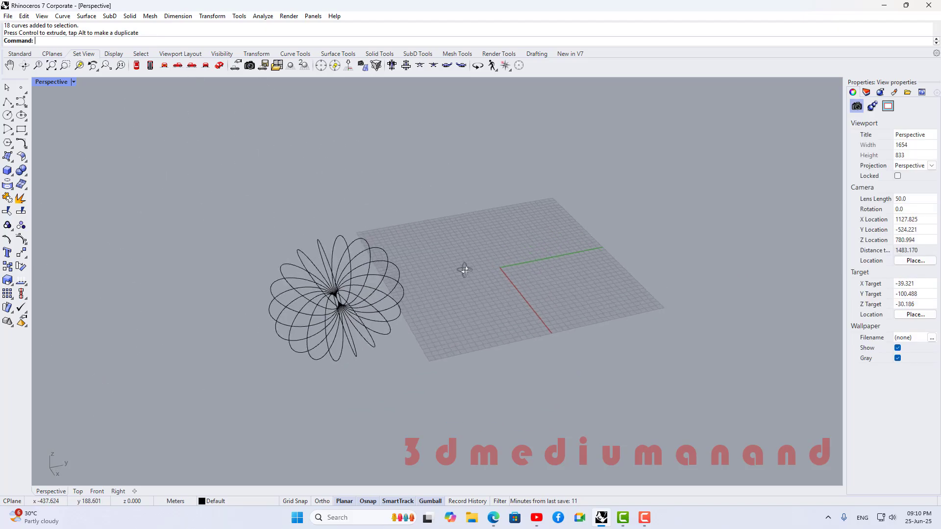
scroll(504, 292, "up", 3)
scroll(419, 319, "down", 2)
scroll(404, 293, "up", 2)
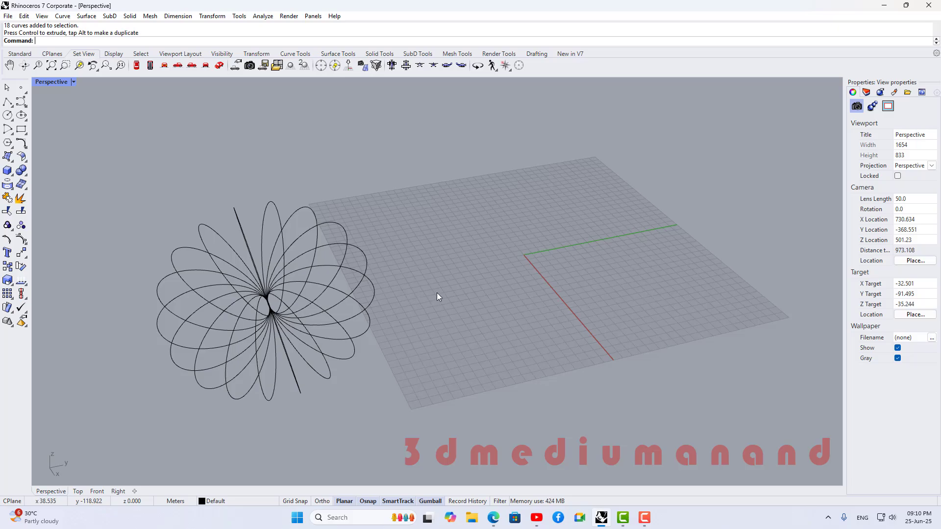
right_click_drag(590, 272, 408, 262, "shift")
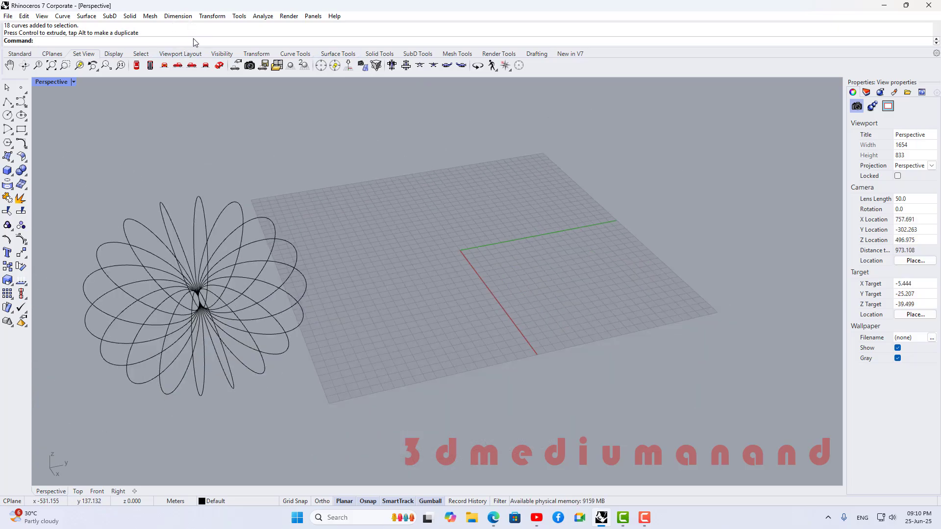
Open Grasshopper and delete all components of the existing definition from its canvas.
type("Grasshopper")
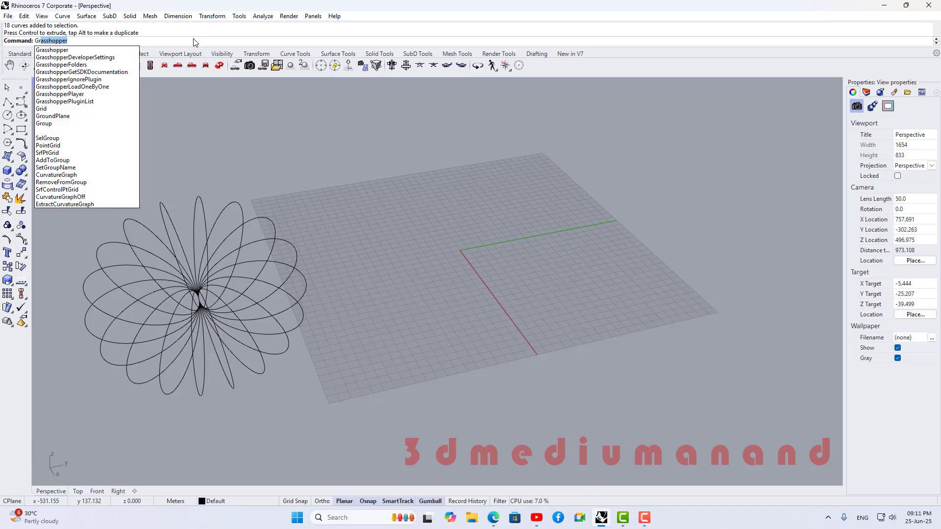
key("Return")
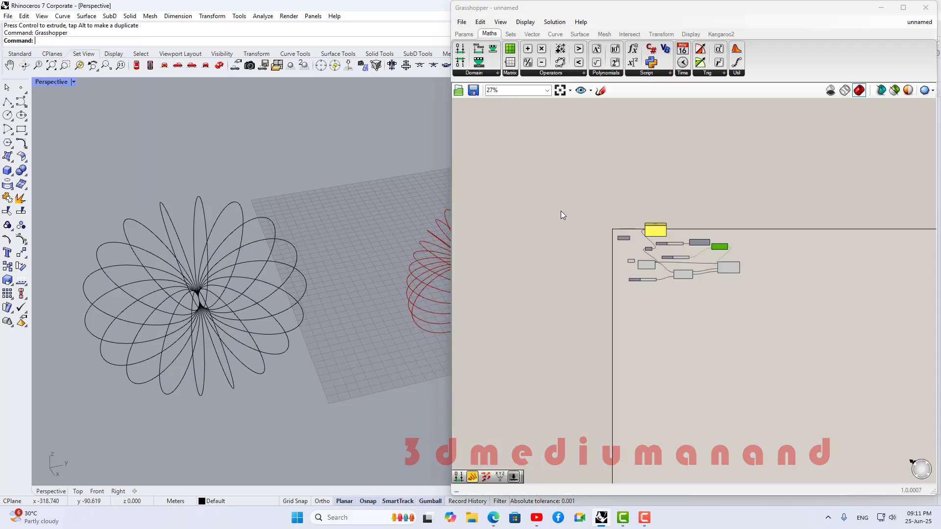
scroll(592, 220, "up", 2)
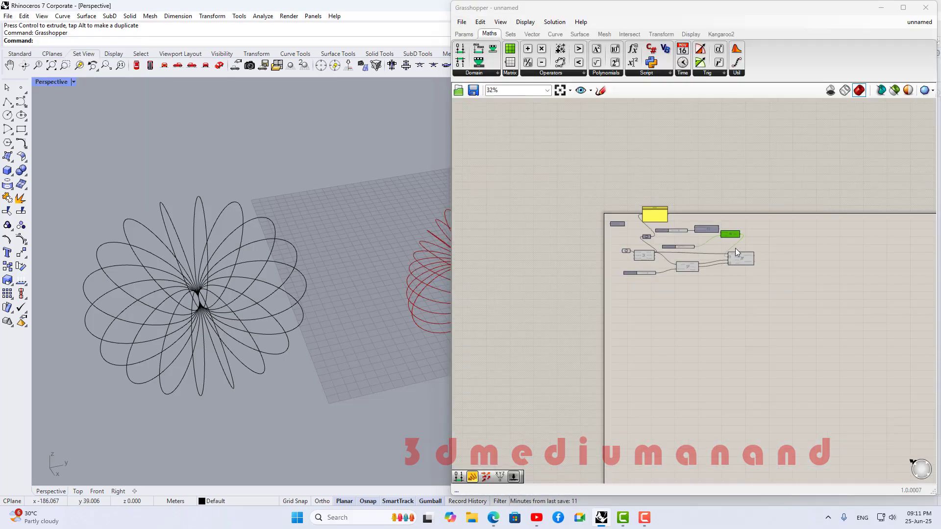
left_click_drag(820, 325, 575, 175)
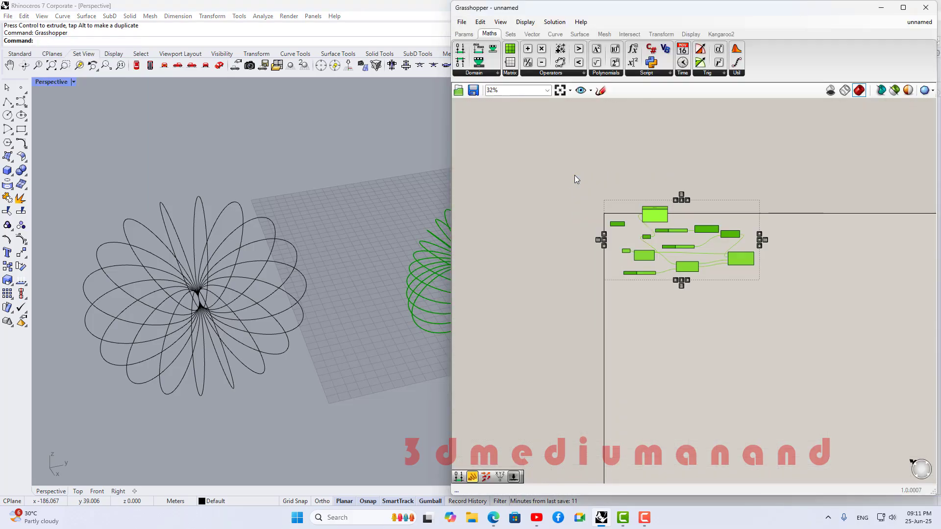
key("Delete")
scroll(584, 196, "down", 4)
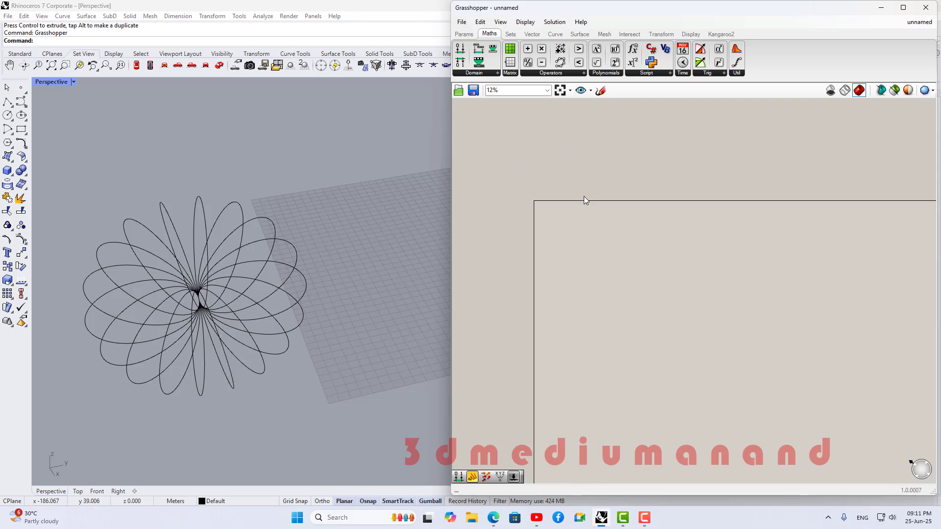
Add a Bifocals component and place it near the corner of the empty canvas.
scroll(638, 211, "up", 8)
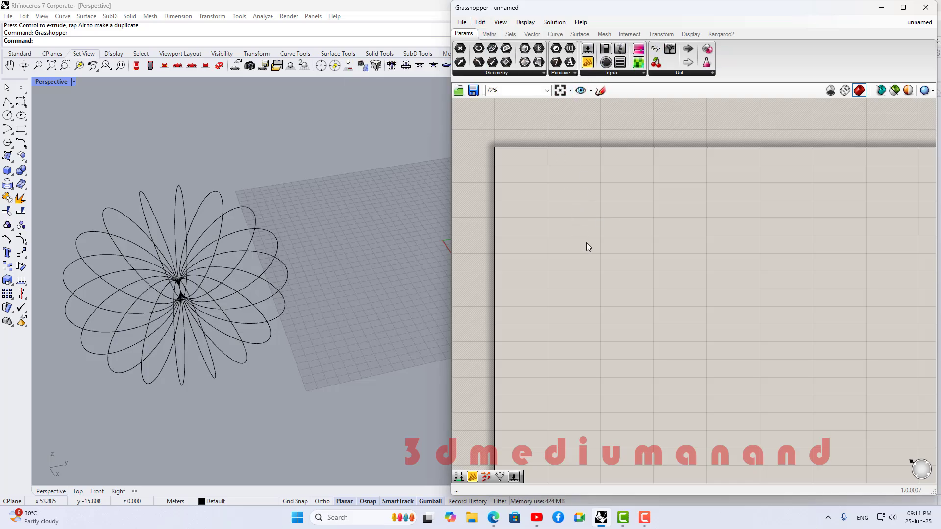
scroll(416, 288, "down", 2)
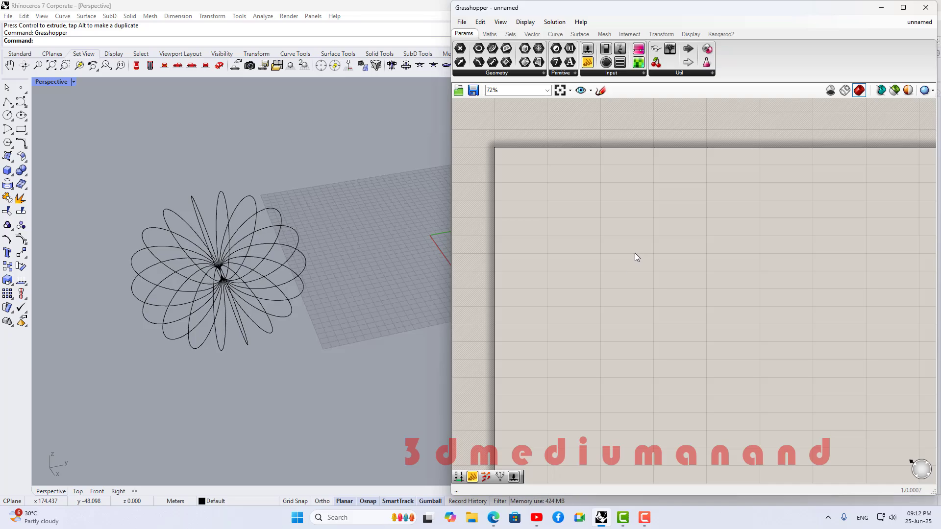
double_click(619, 243)
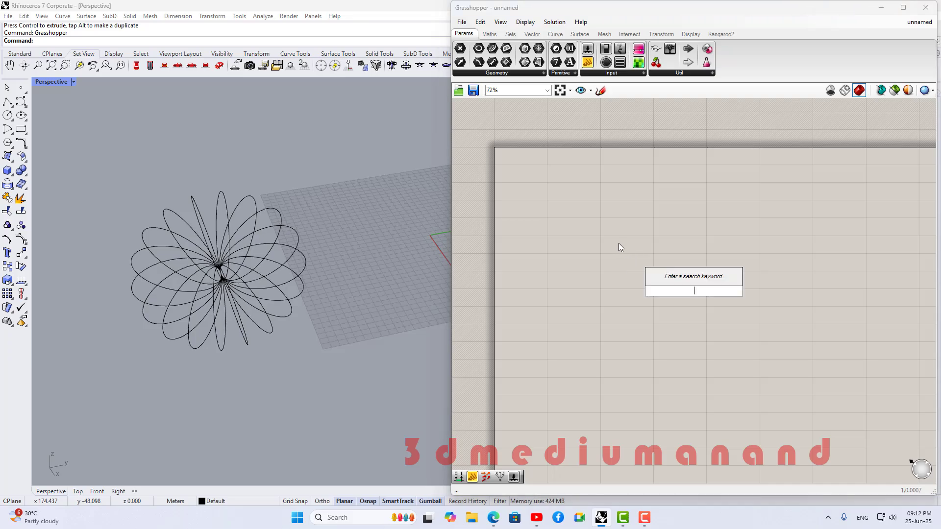
type("b")
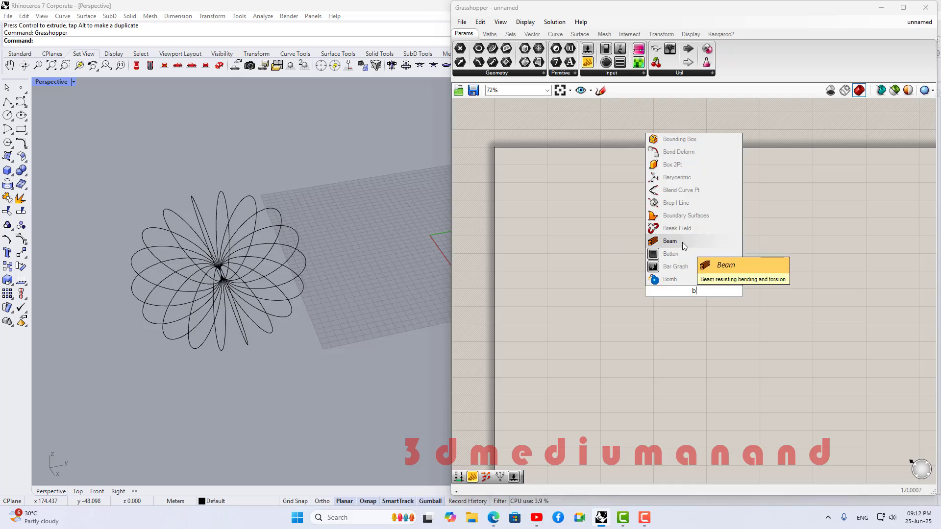
type("i")
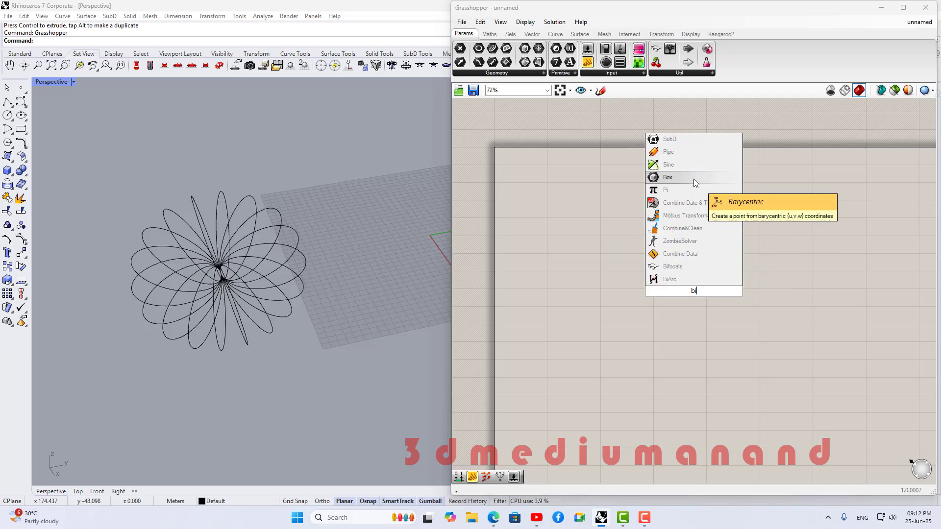
type("foca")
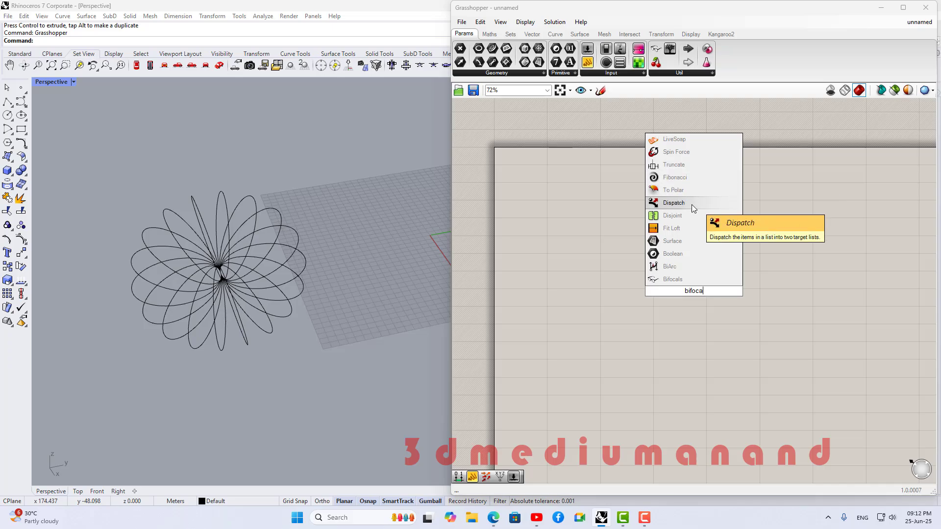
left_click(684, 278)
left_click_drag(684, 291, 525, 160)
scroll(525, 167, "up", 5)
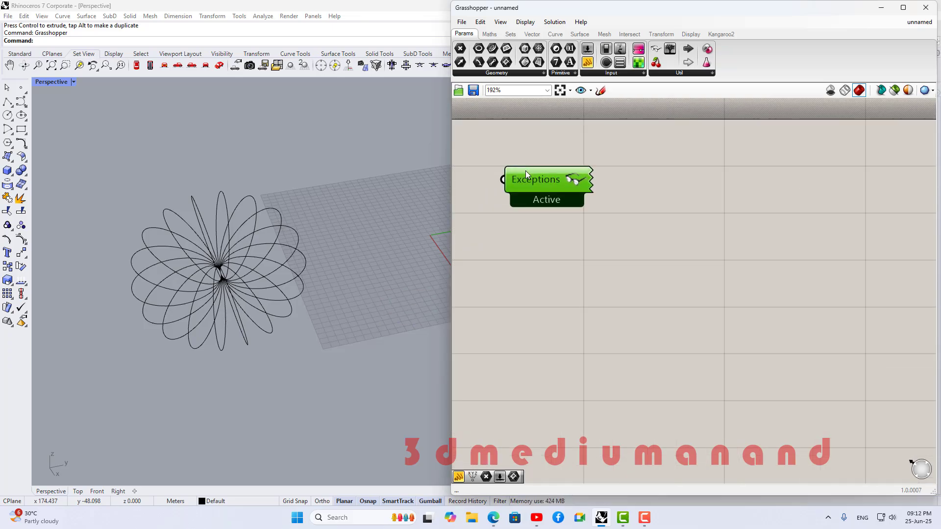
scroll(588, 164, "down", 4)
scroll(569, 164, "up", 3)
Add a Point parameter and place it below and beside the Bifocals component.
scroll(569, 163, "down", 4)
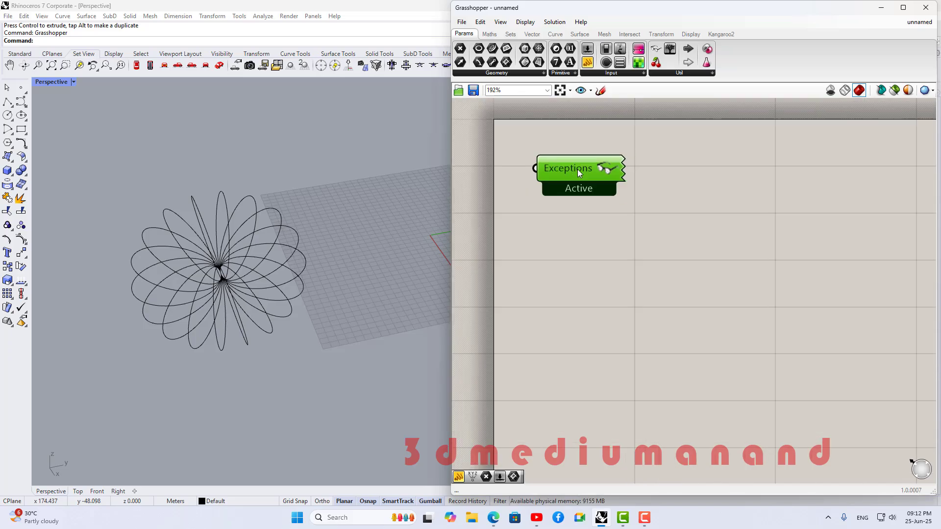
double_click(693, 269)
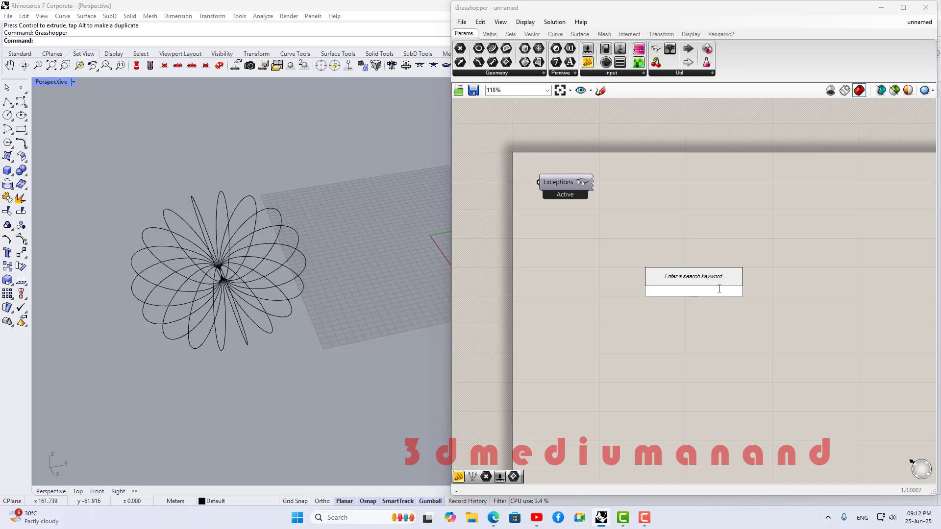
type("poin")
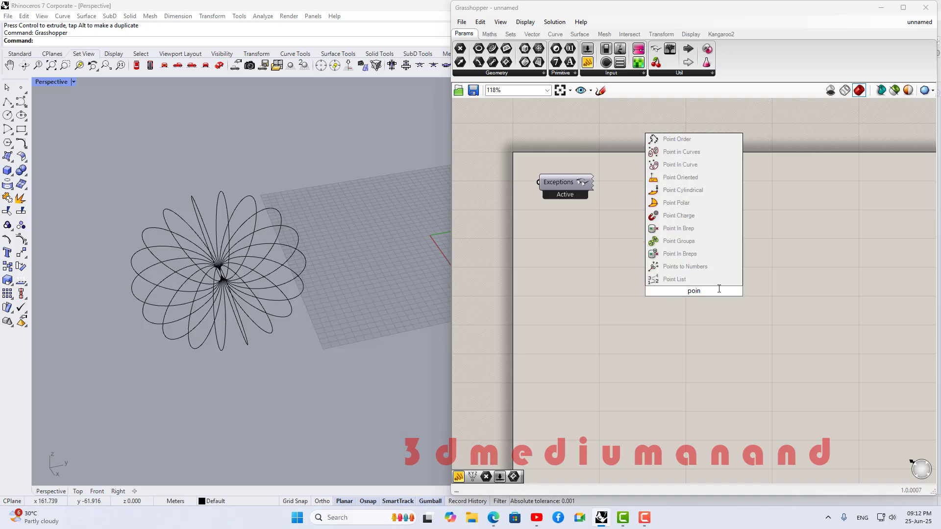
type("t")
key("Return")
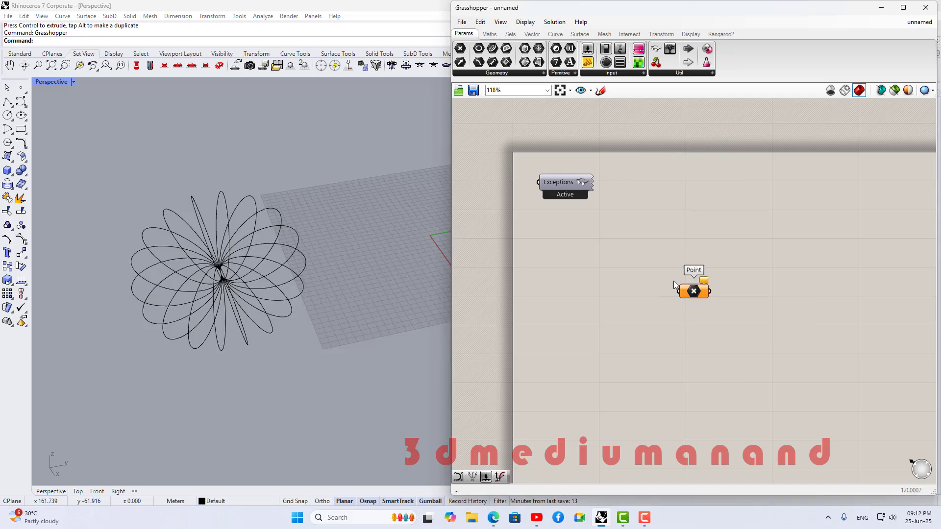
left_click_drag(673, 289, 652, 248)
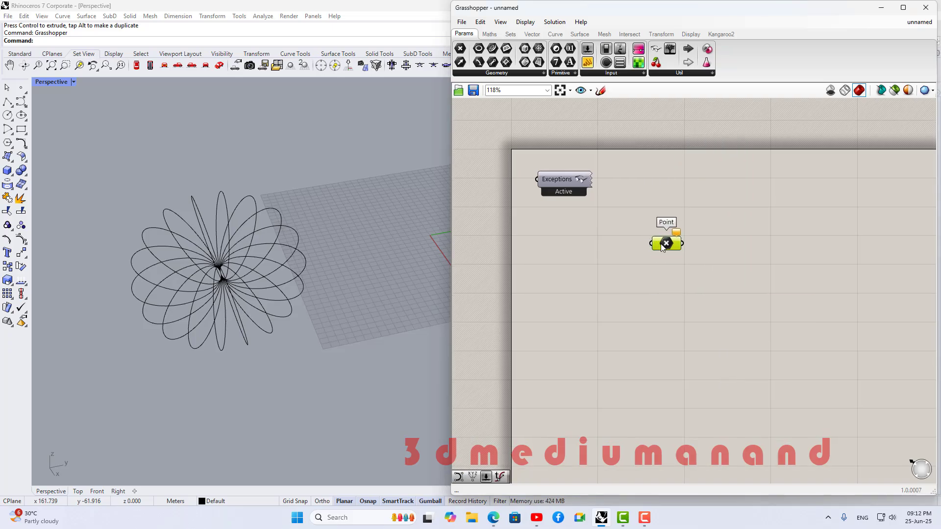
Assign multiple points to the Point parameter by placing four points as a rough quadrilateral around the origin.
right_click(662, 246)
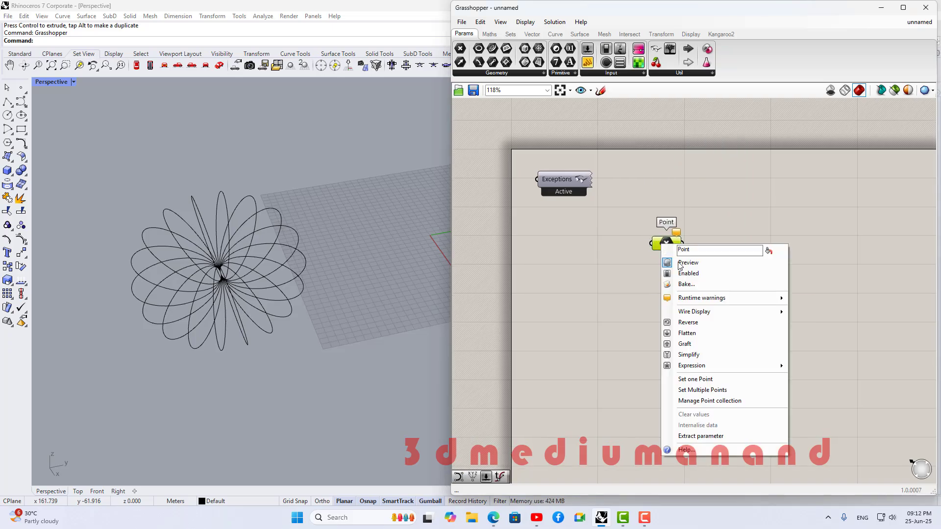
left_click(700, 379)
scroll(550, 252, "up", 5)
scroll(451, 220, "down", 3)
scroll(561, 231, "up", 3)
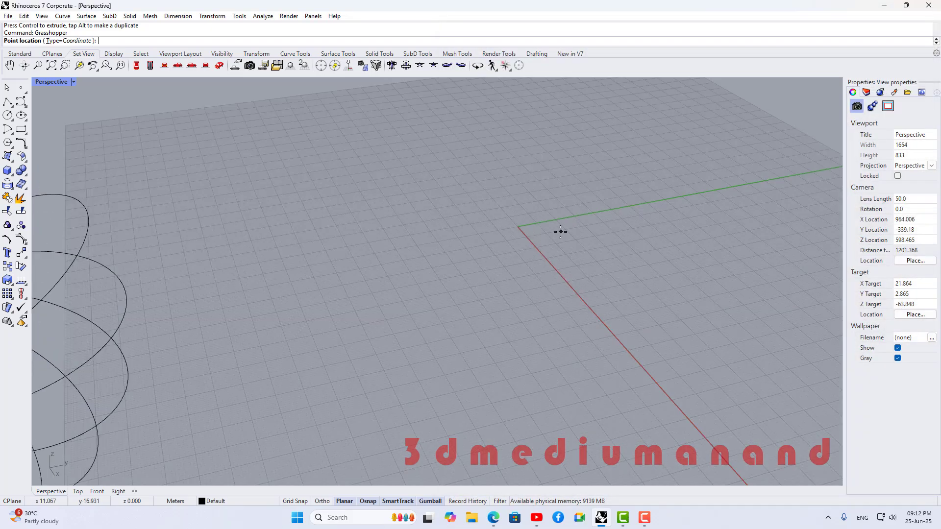
scroll(378, 234, "down", 4)
scroll(435, 227, "up", 2)
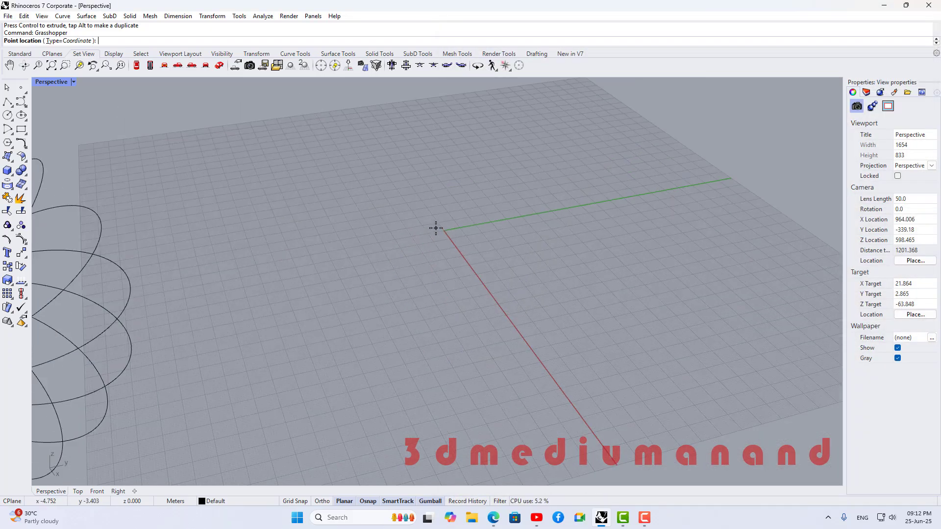
left_click(367, 225)
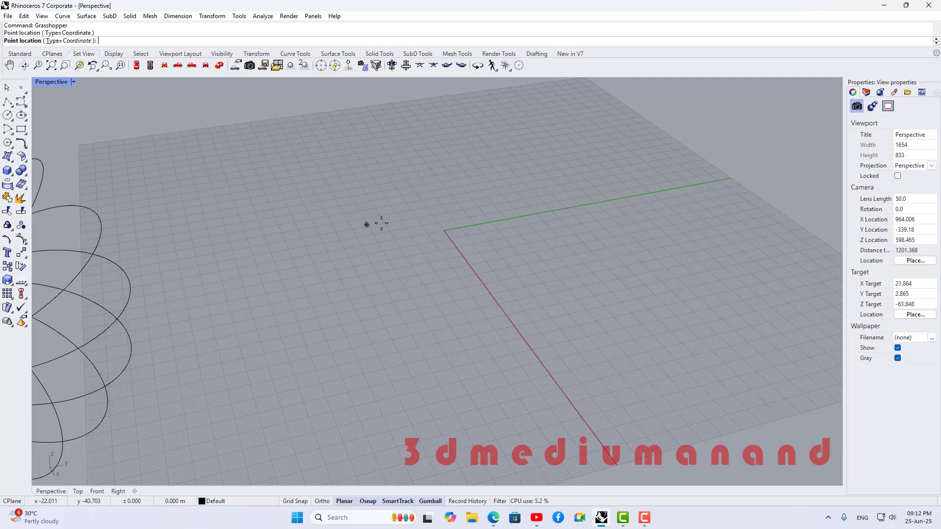
left_click(563, 192)
left_click(670, 286)
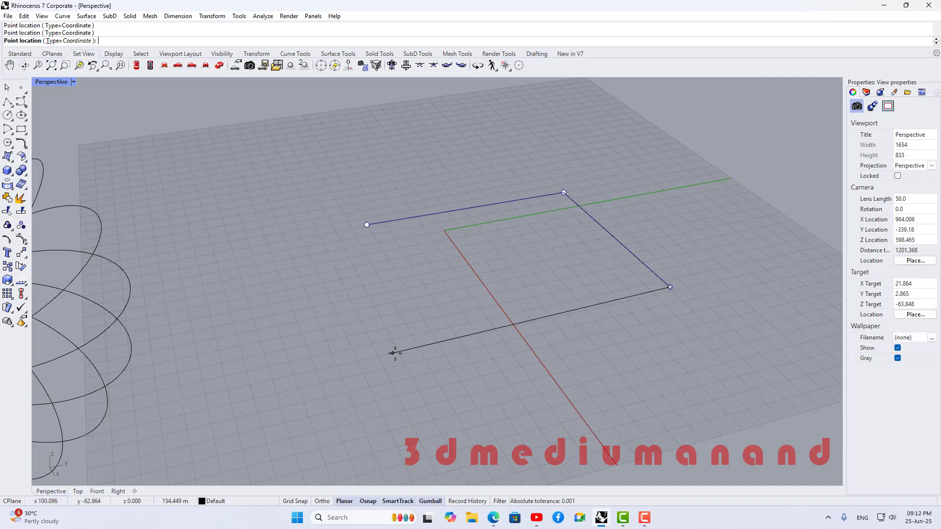
left_click(418, 342)
key("Return")
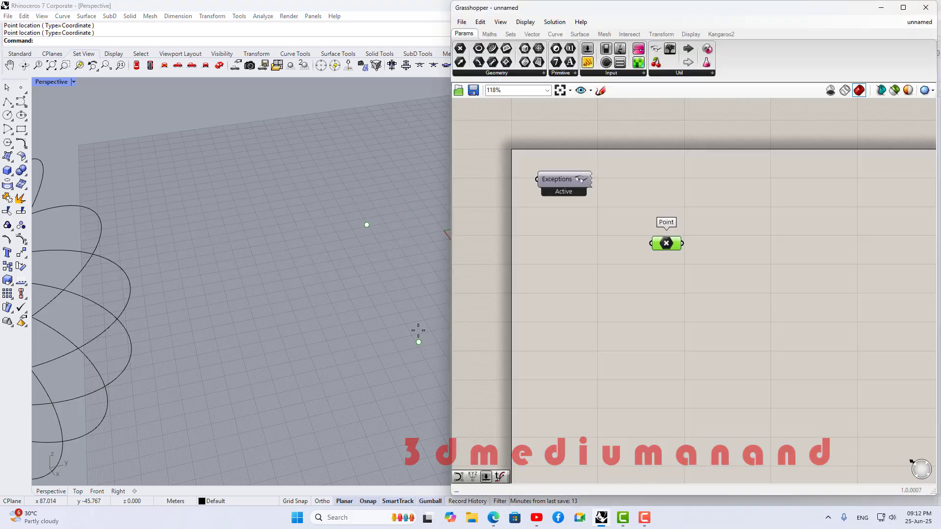
Move the Point parameter closer to the Bifocals component.
scroll(325, 269, "down", 4)
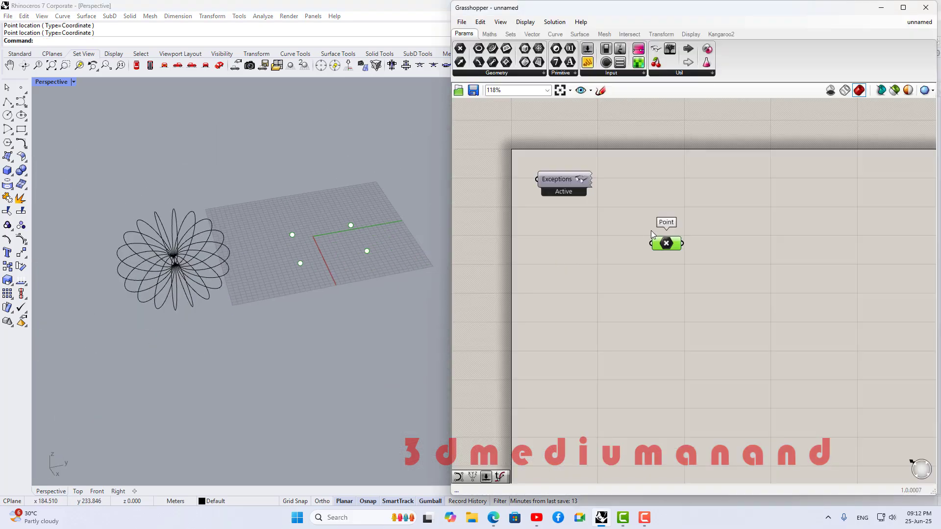
scroll(669, 244, "up", 3)
left_click_drag(669, 243, 605, 237)
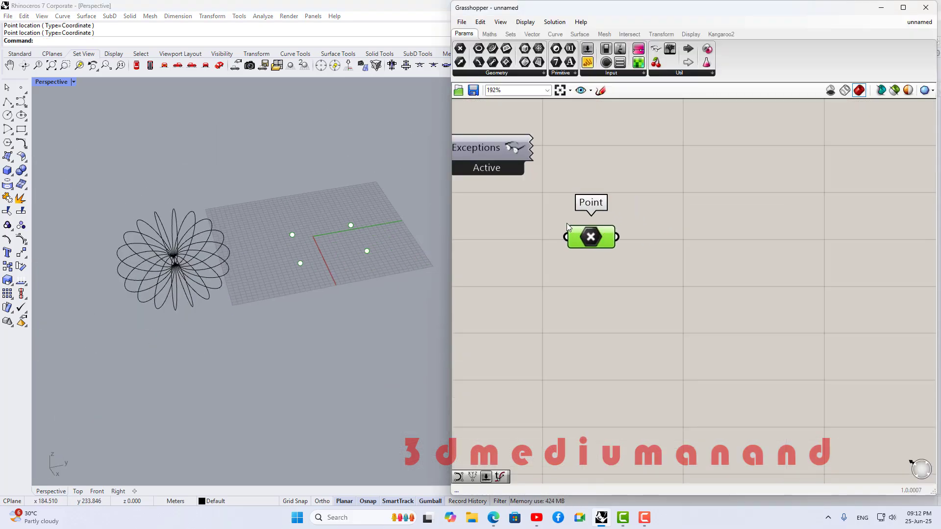
Add a Nurbs Curve component to the canvas and place it beside the Point parameter.
mouse_move(554, 43)
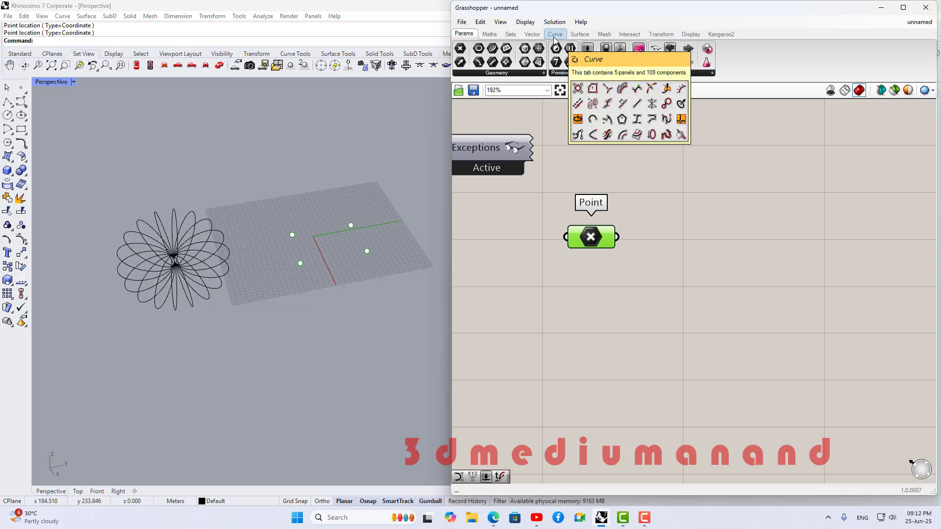
left_click(554, 34)
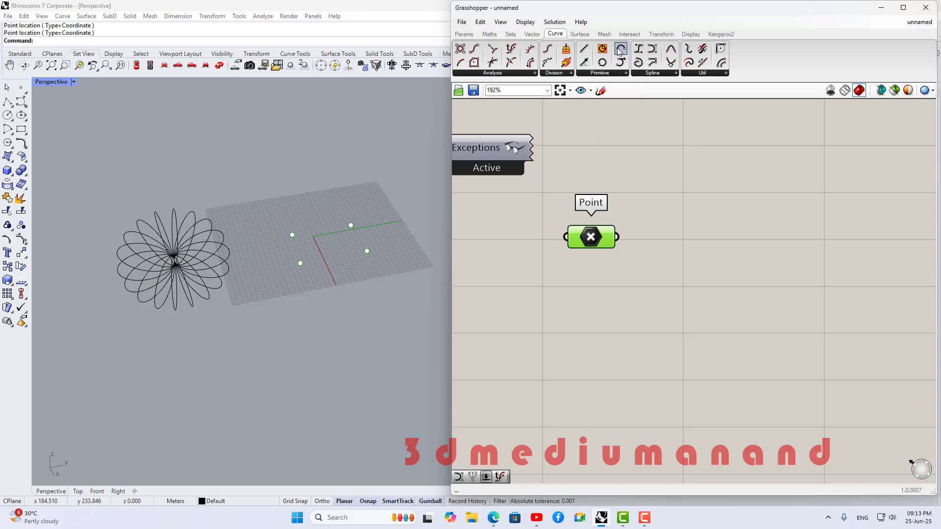
left_click(609, 73)
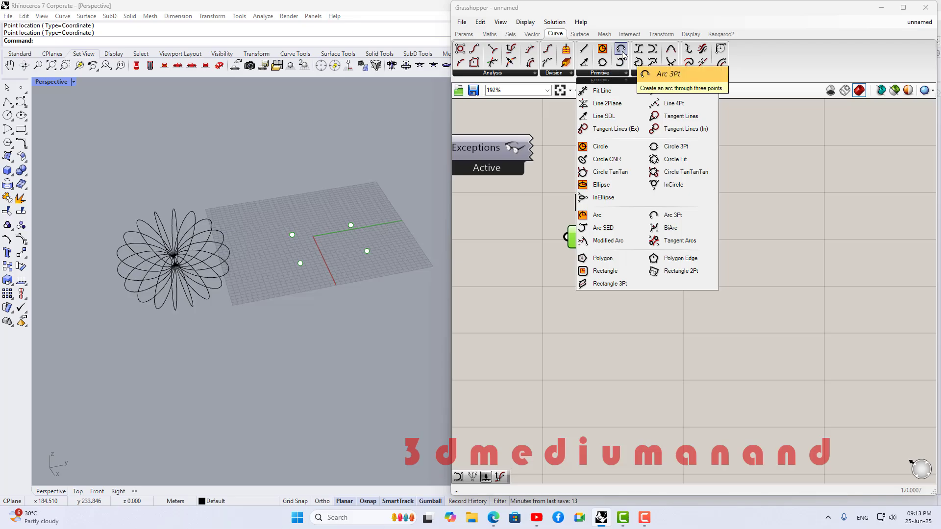
left_click(648, 73)
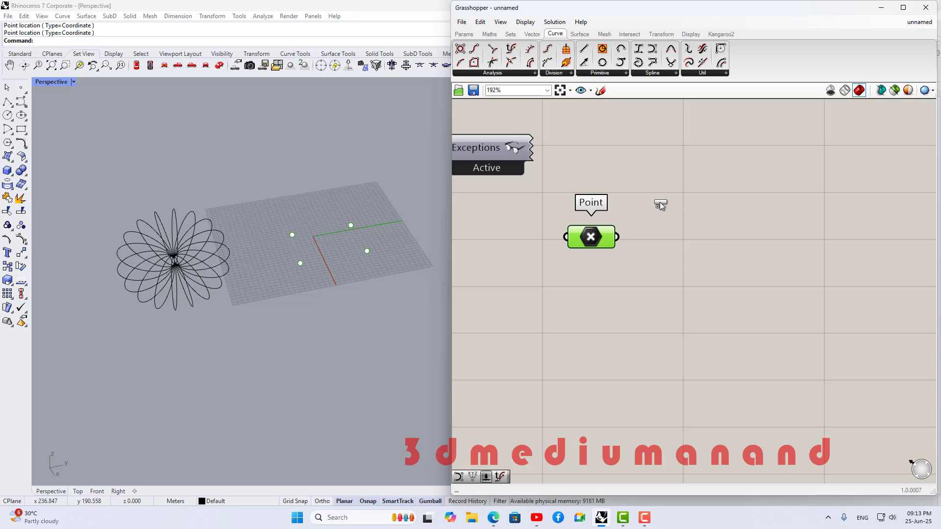
scroll(179, 249, "up", 4)
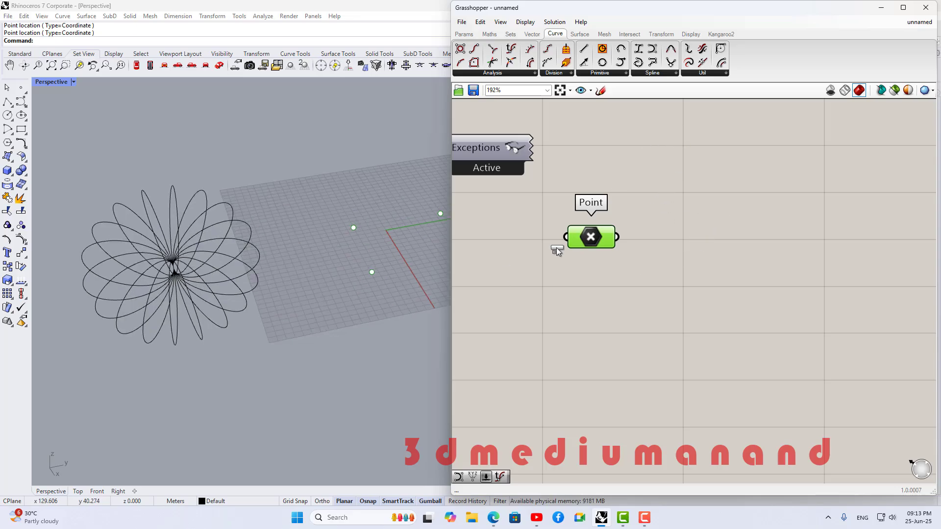
left_click(670, 240)
left_click_drag(672, 234, 718, 234)
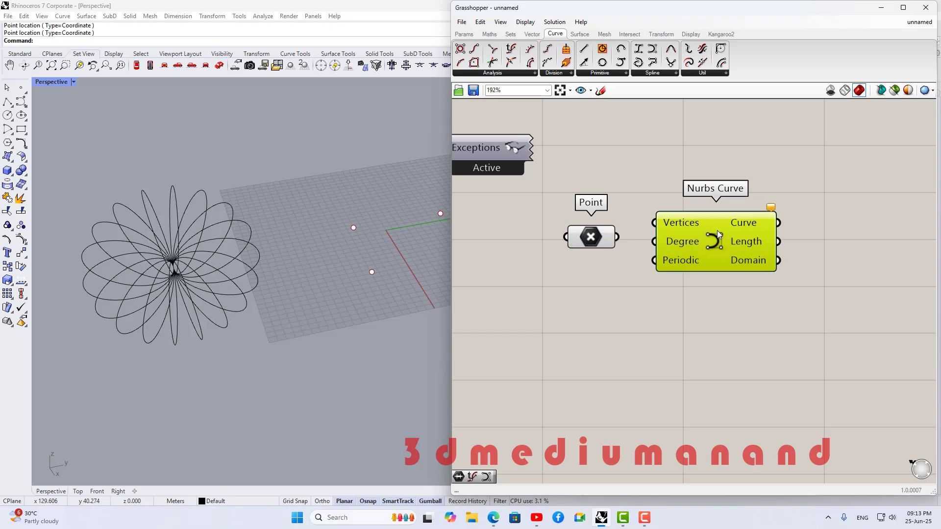
Space the Point parameter and Nurbs Curve component apart and connect the Point output to the Vertices input.
left_click_drag(603, 241, 556, 229)
mouse_move(372, 224)
right_mouse_down()
mouse_move(276, 224)
mouse_move(382, 211)
right_mouse_up()
left_click_drag(712, 238, 695, 239)
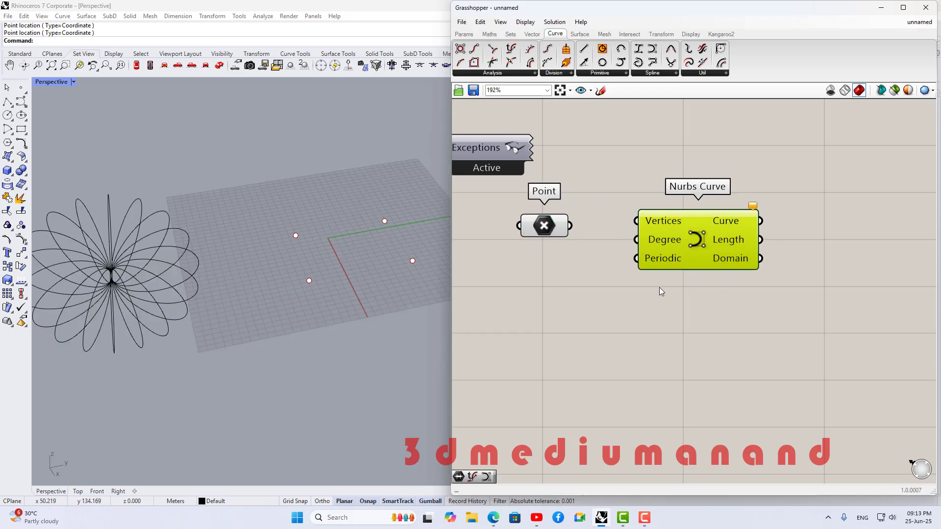
left_click_drag(570, 225, 702, 248)
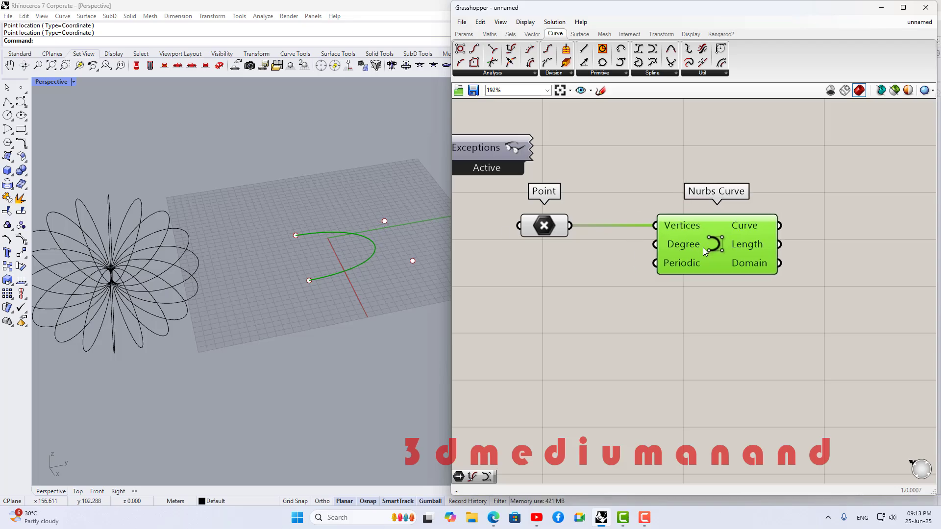
Set the Nurbs Curve component's Periodic input to True and inspect the curve in the Perspective viewport.
scroll(687, 231, "down", 2)
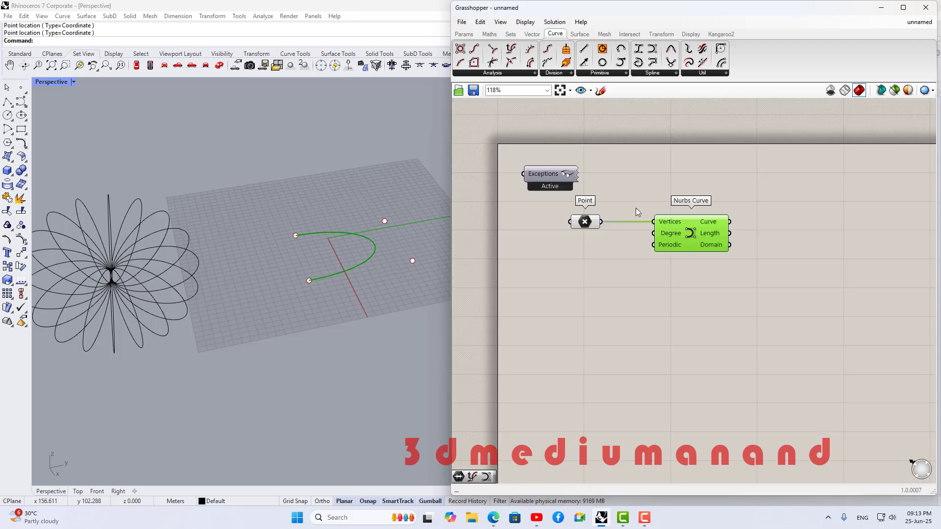
scroll(693, 225, "up", 1)
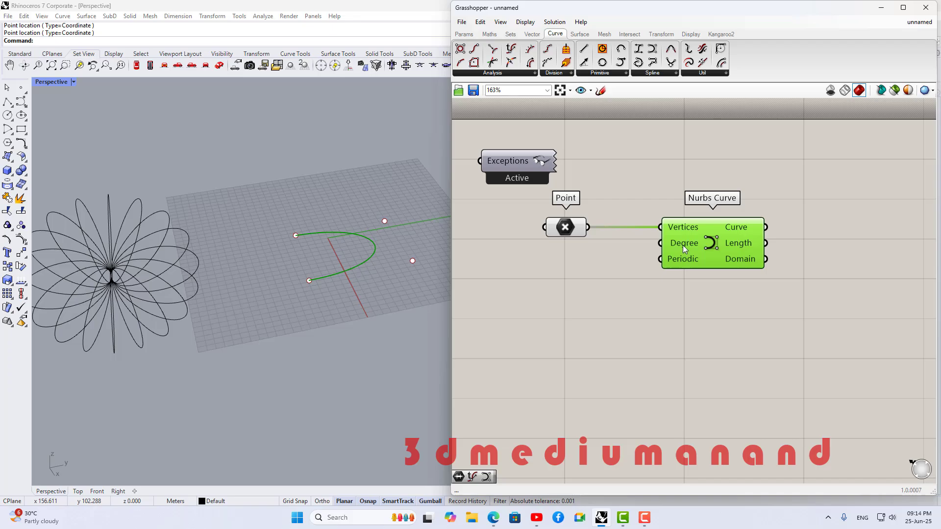
right_click(681, 259)
mouse_move(753, 359)
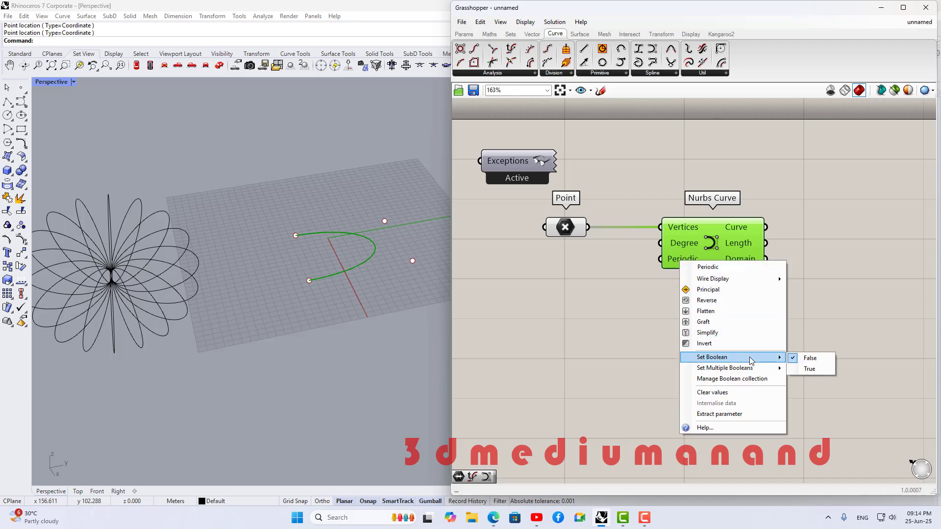
left_click(809, 369)
scroll(361, 260, "up", 3)
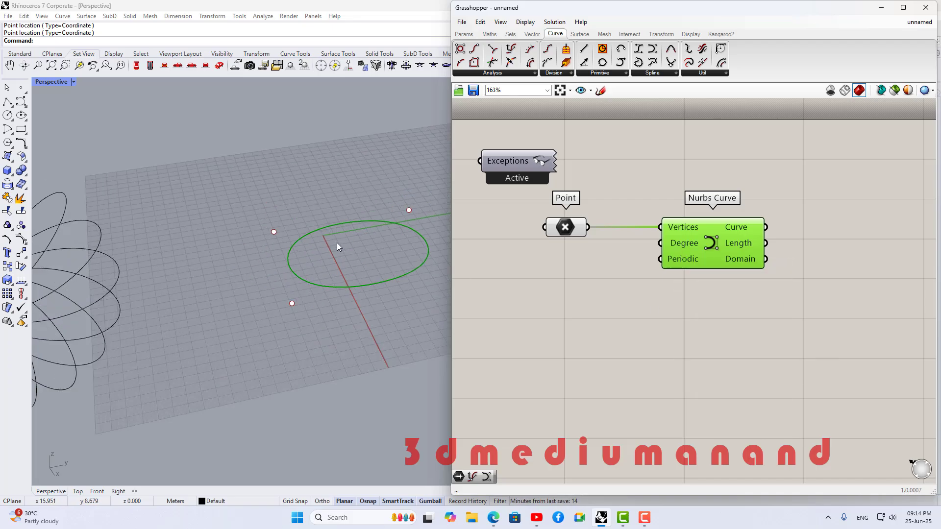
right_click_drag(336, 243, 336, 280)
scroll(350, 269, "down", 2)
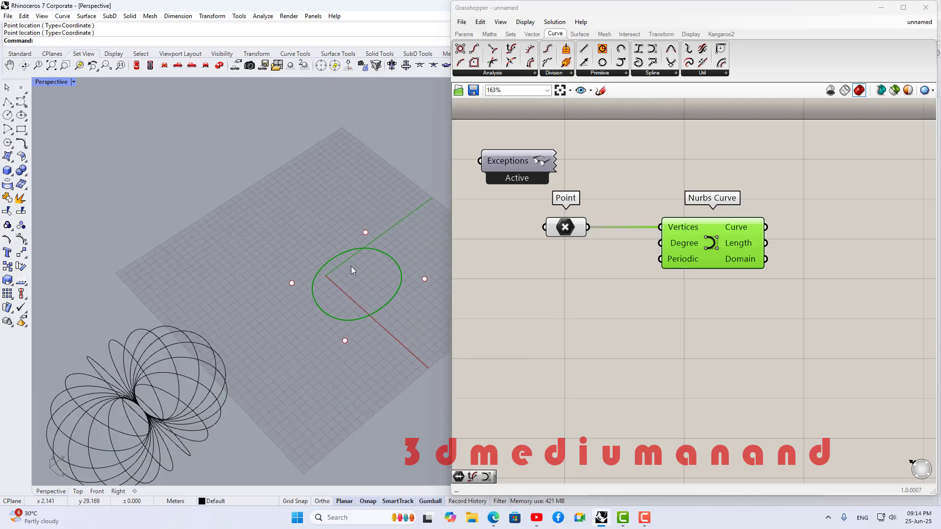
scroll(343, 250, "up", 3)
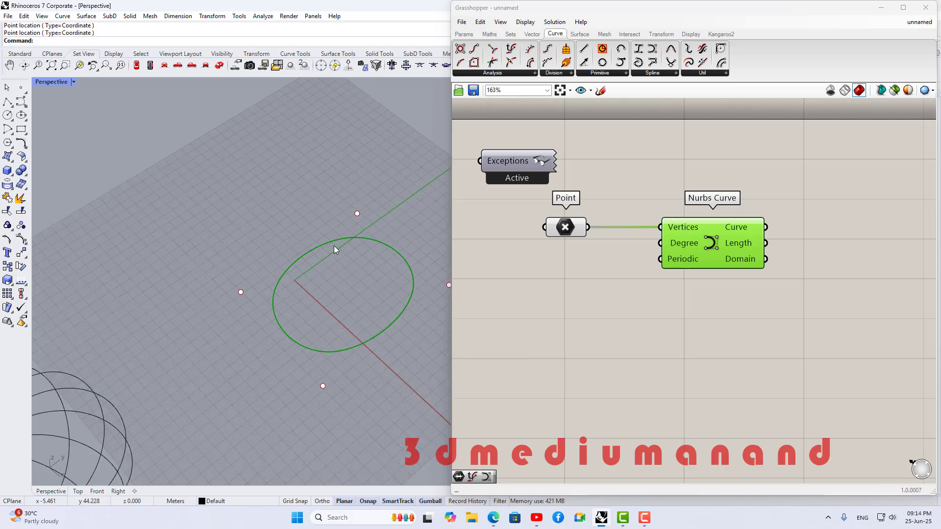
Shift the Nurbs Curve and Point components slightly lower on the canvas and leave the Point parameter selected.
left_click_drag(743, 219, 740, 233)
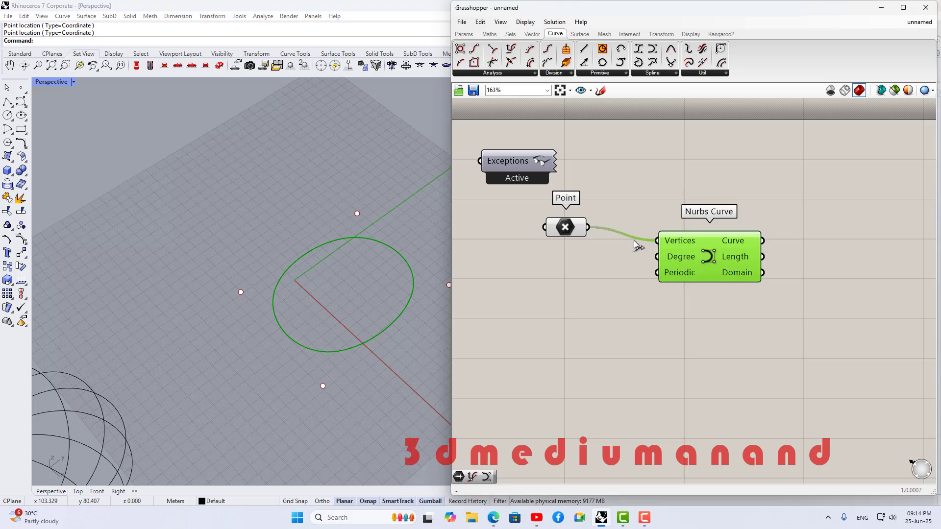
left_click_drag(565, 227, 565, 237)
scroll(349, 265, "down", 2)
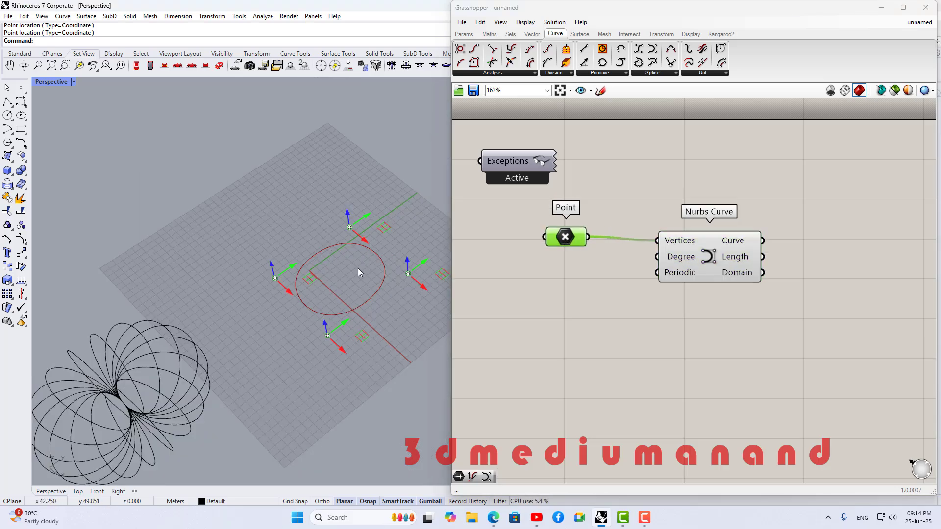
left_click(573, 250)
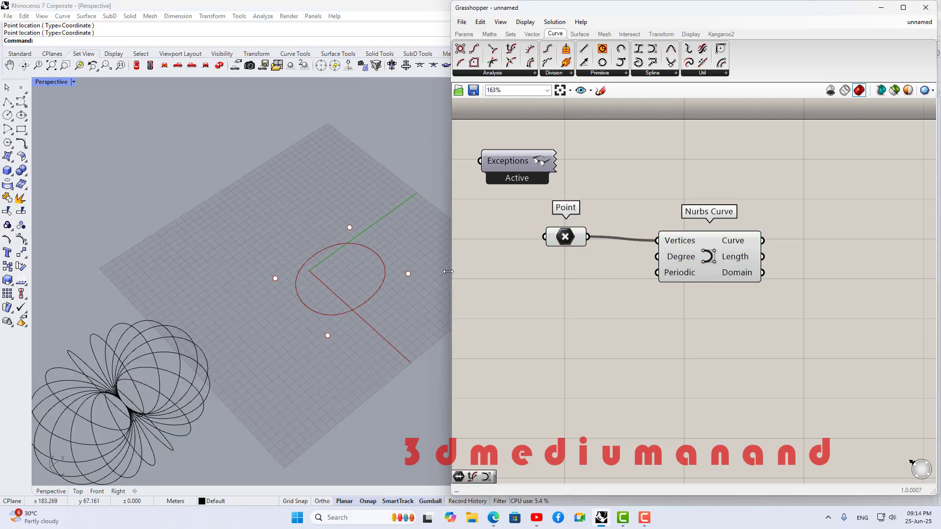
left_click(561, 240)
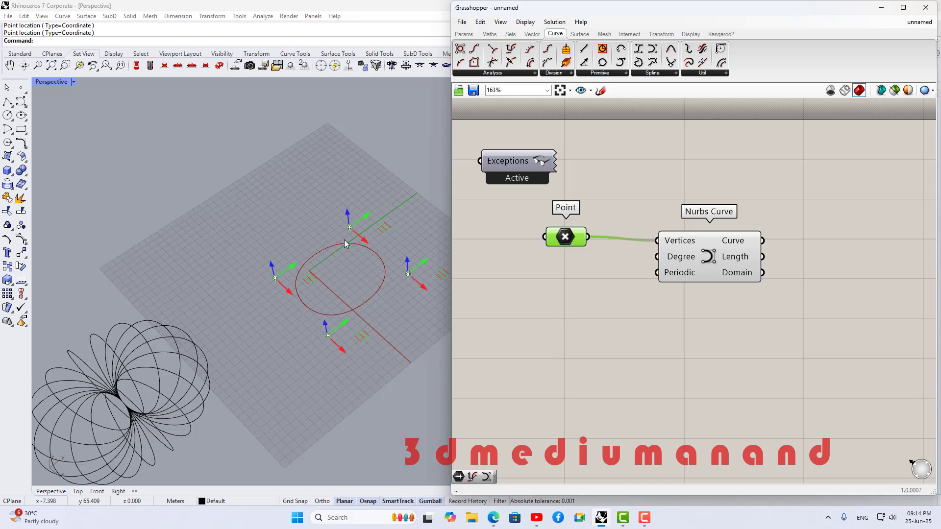
Switch the Grasshopper Gumballs display off and back on.
left_click(525, 22)
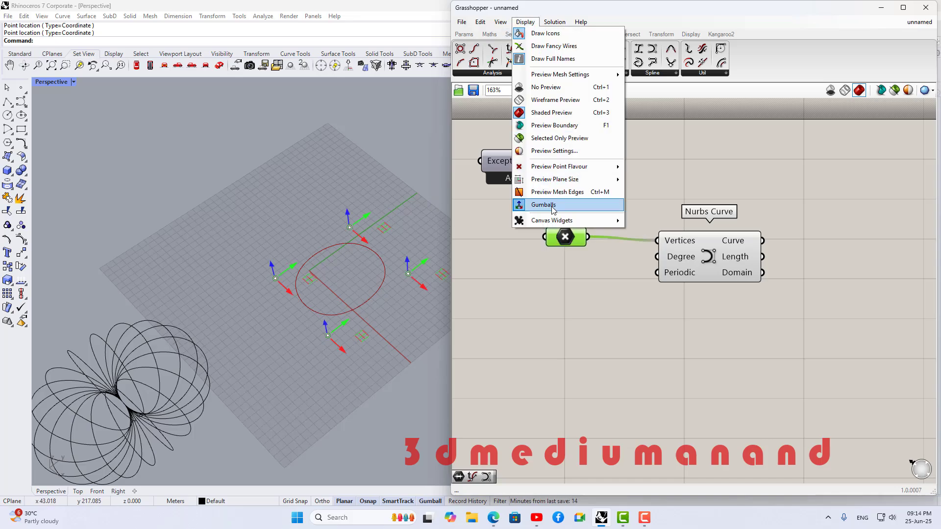
left_click(552, 206)
left_click(524, 22)
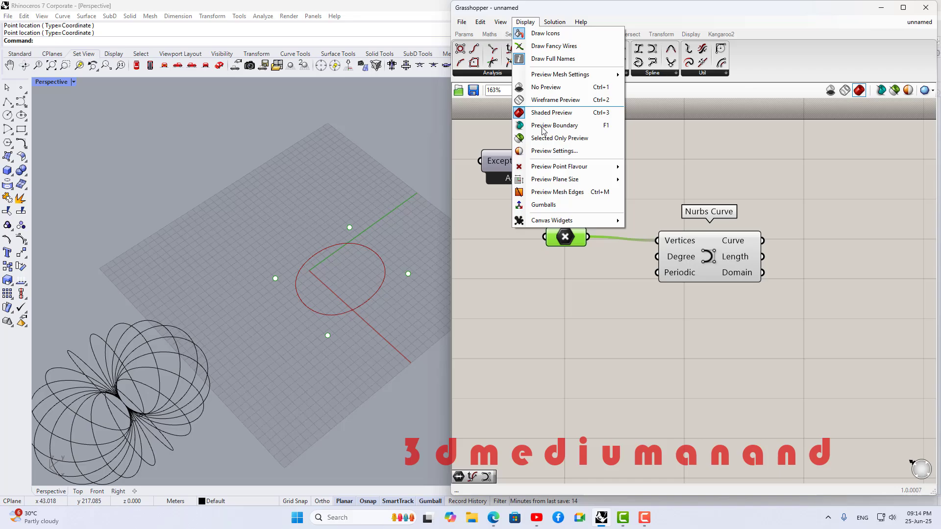
left_click(546, 205)
Reshape the curve by moving the +X+Y point about 47 m along +X, the -X+Y point about 52 m along -X, and the +X-Y point along -Y.
right_click_drag(404, 252, 391, 237)
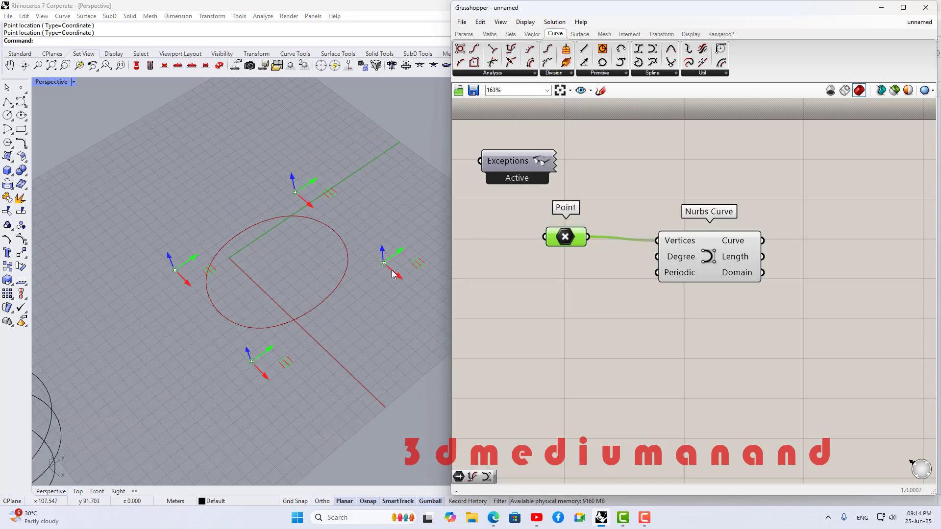
left_click_drag(392, 274, 429, 307)
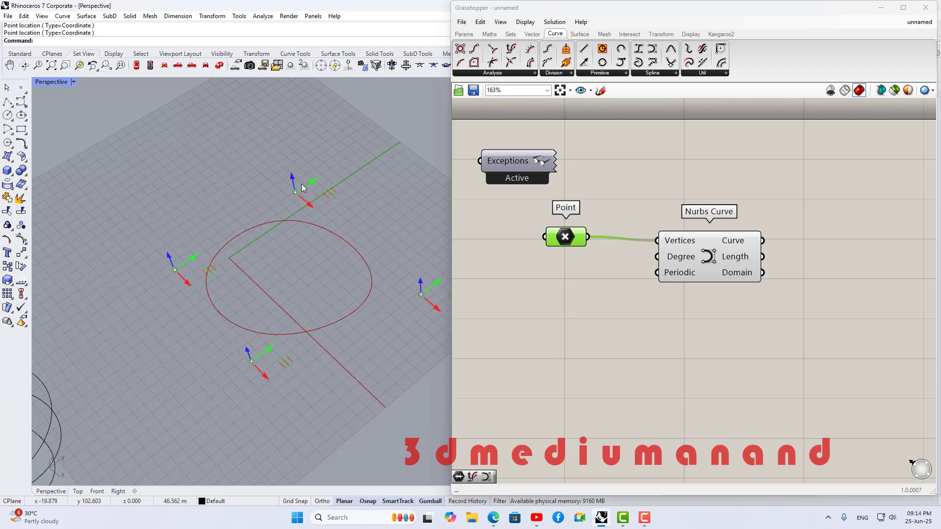
left_click_drag(310, 204, 274, 175)
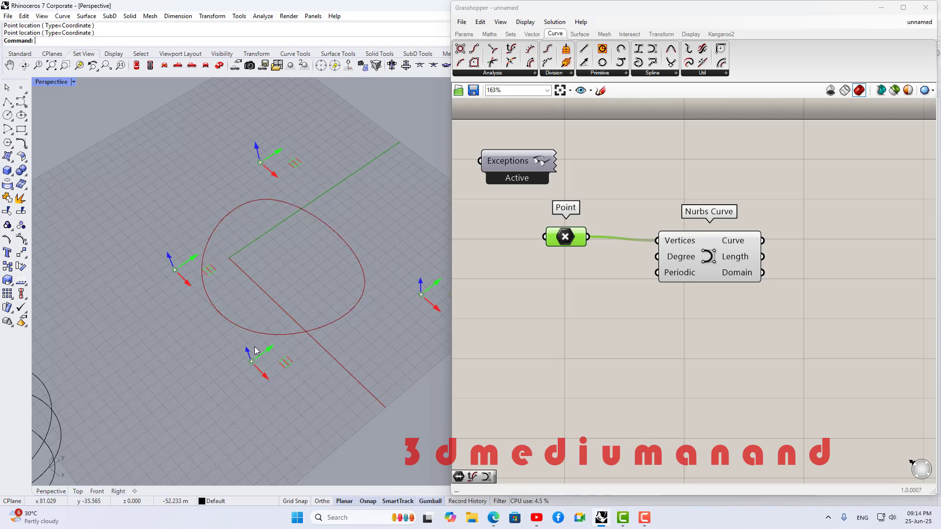
mouse_move(271, 355)
left_mouse_down()
mouse_move(249, 373)
mouse_move(263, 355)
left_mouse_up()
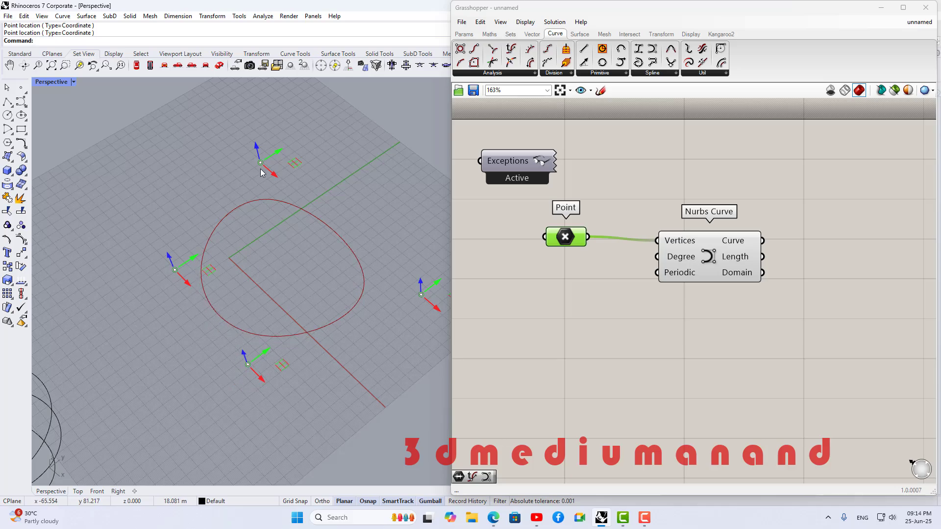
With all components selected, move the +X+Y point about 23 m along -X, the -X+Y point 70 m along +X, and the +X-Y point 30 m along +Y.
left_click(700, 280)
key("ctrl+a")
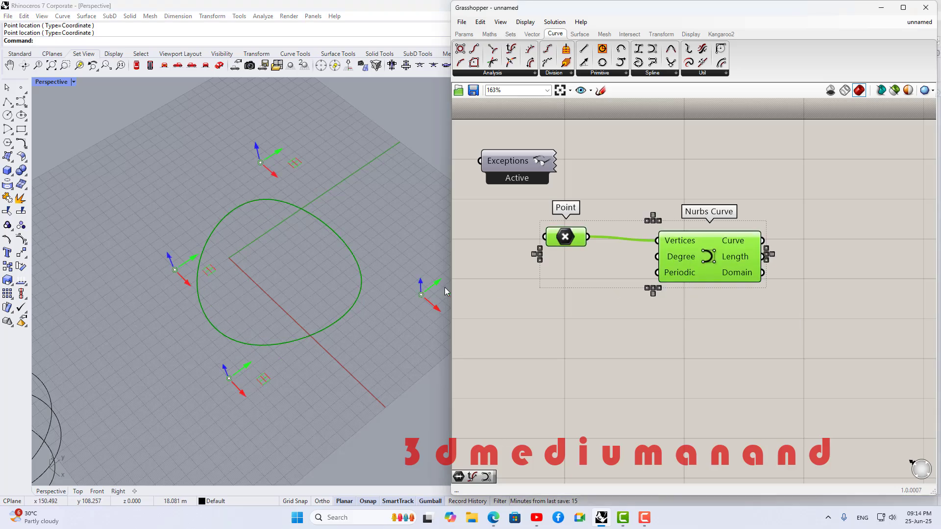
left_click_drag(421, 295, 402, 279)
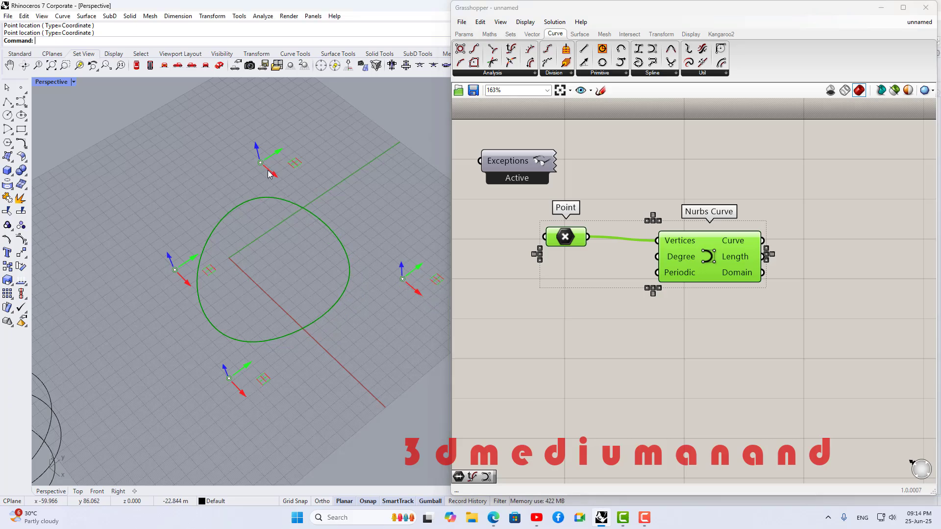
left_click_drag(268, 173, 310, 221)
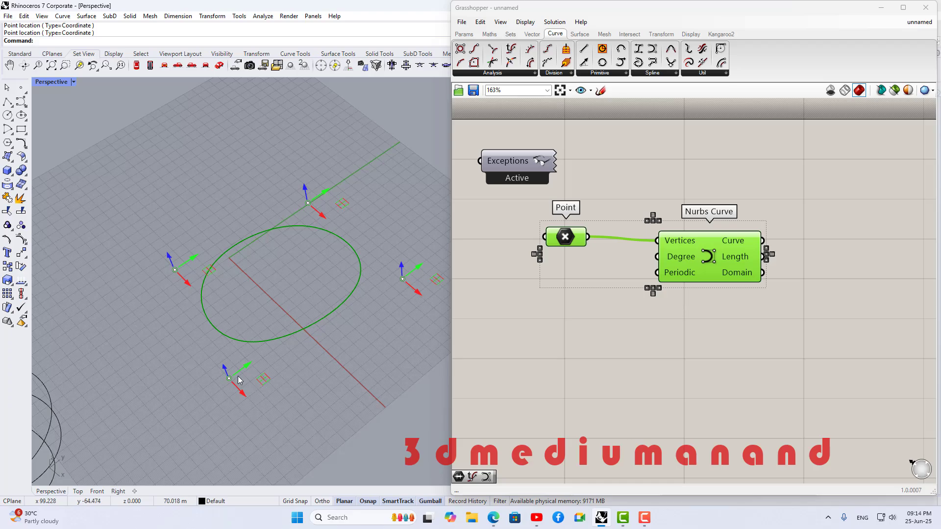
left_click_drag(249, 365, 278, 342)
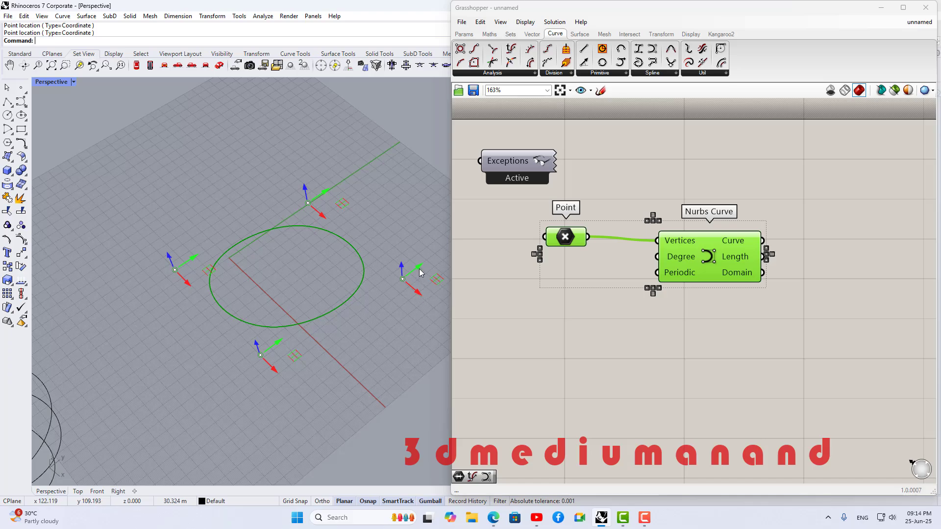
left_click_drag(419, 273, 415, 269)
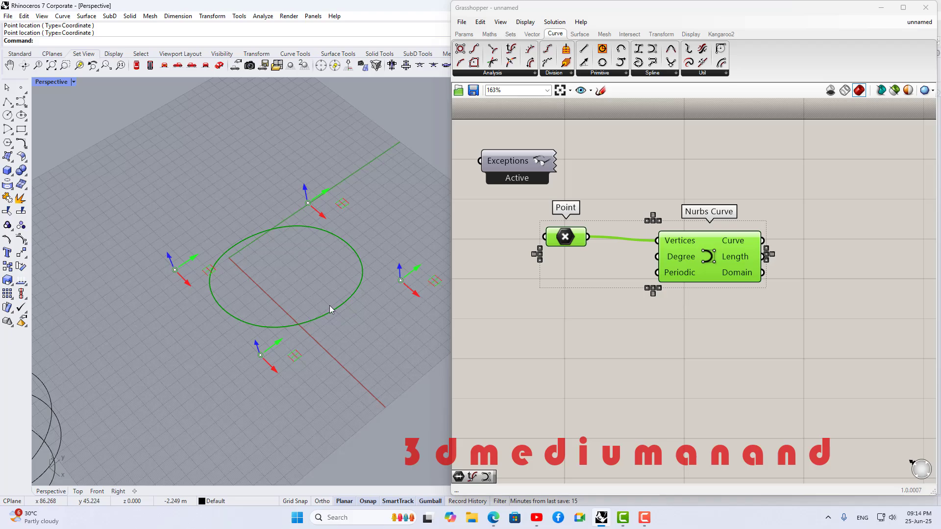
Round out the curve by nudging the +X+Y point along -X and moving the -X+Y point about 21 m along -X.
scroll(323, 294, "down", 3)
scroll(323, 294, "up", 5)
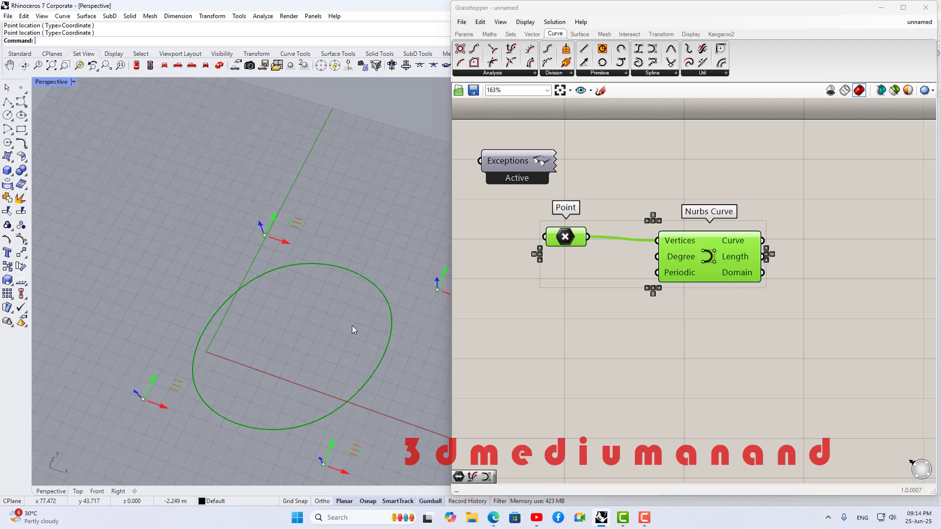
scroll(310, 257, "down", 5)
left_click_drag(397, 286, 385, 284)
left_click_drag(308, 258, 293, 253)
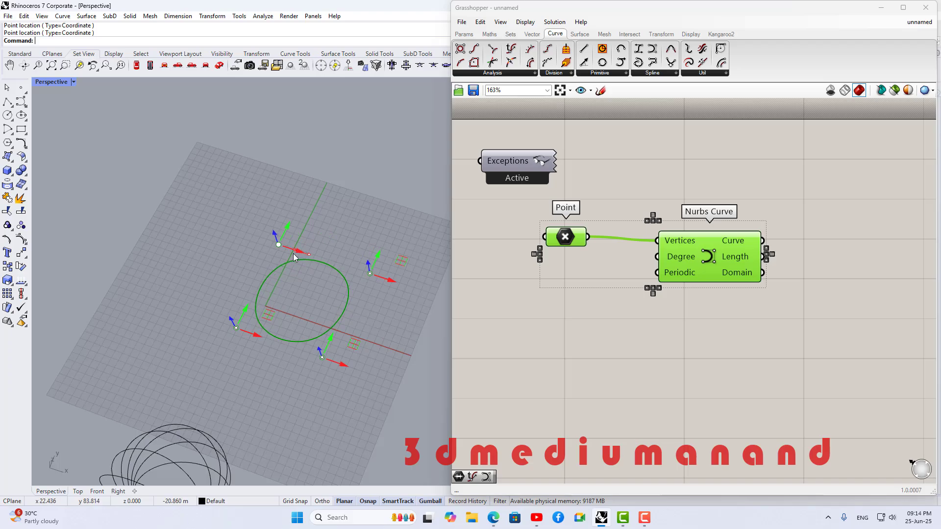
right_click_drag(364, 336, 390, 236)
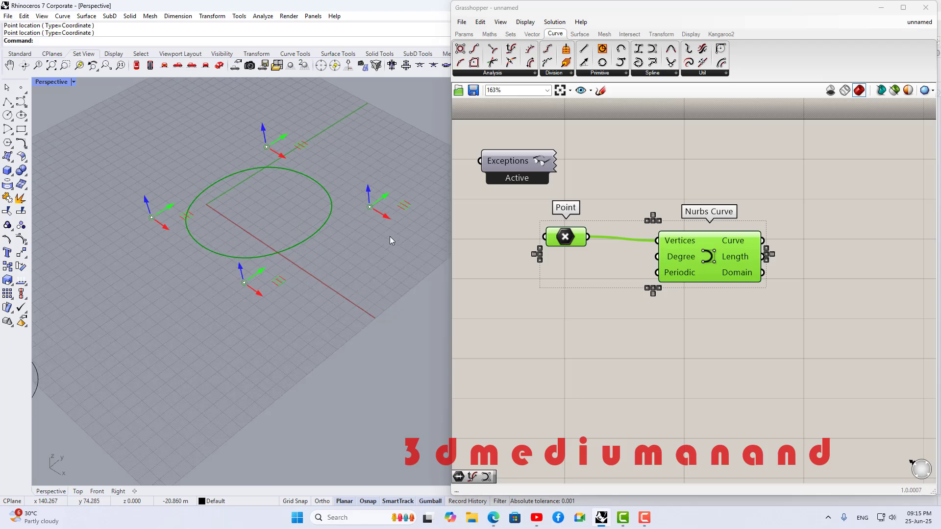
Reposition the Point and Nurbs Curve components below the Bifocals component so their connecting wire runs straight.
left_click_drag(719, 262, 726, 236)
left_click(603, 231)
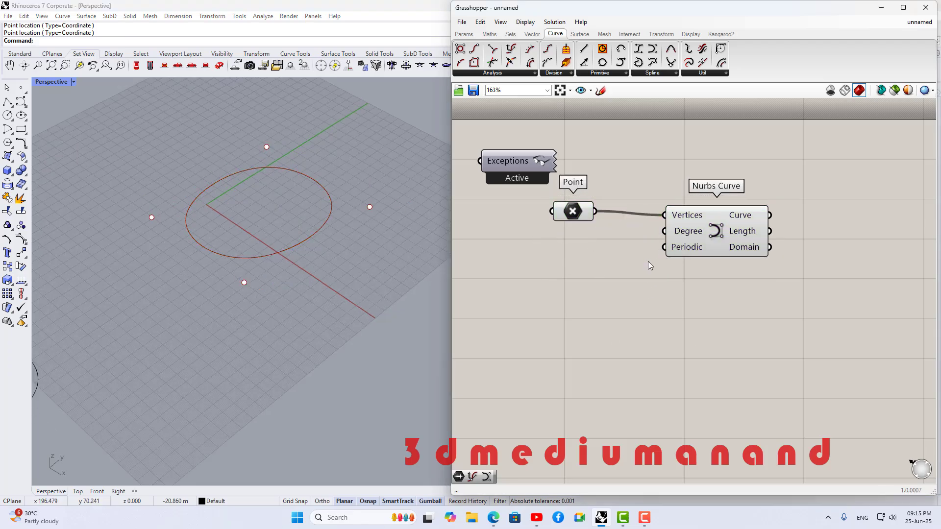
scroll(657, 245, "down", 2)
left_click_drag(590, 228, 583, 241)
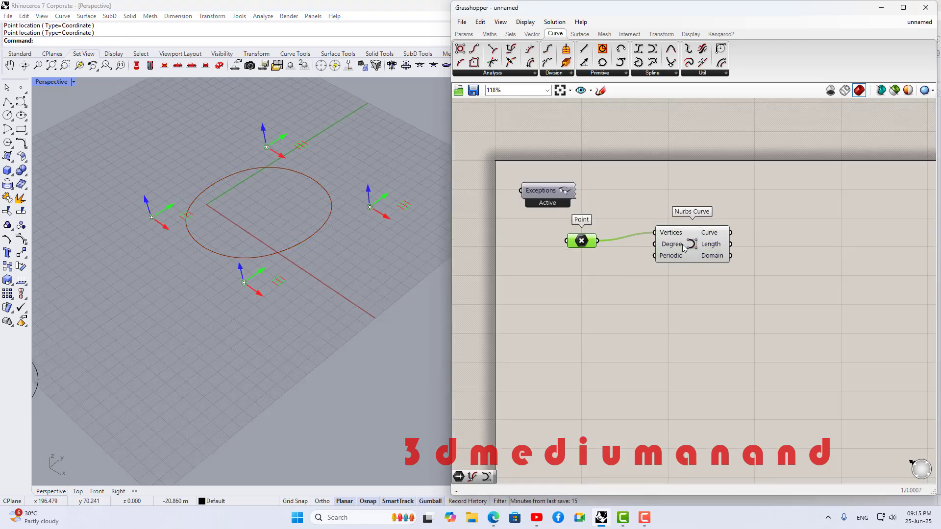
mouse_move(691, 253)
left_mouse_down()
mouse_move(715, 260)
mouse_move(685, 262)
left_mouse_up()
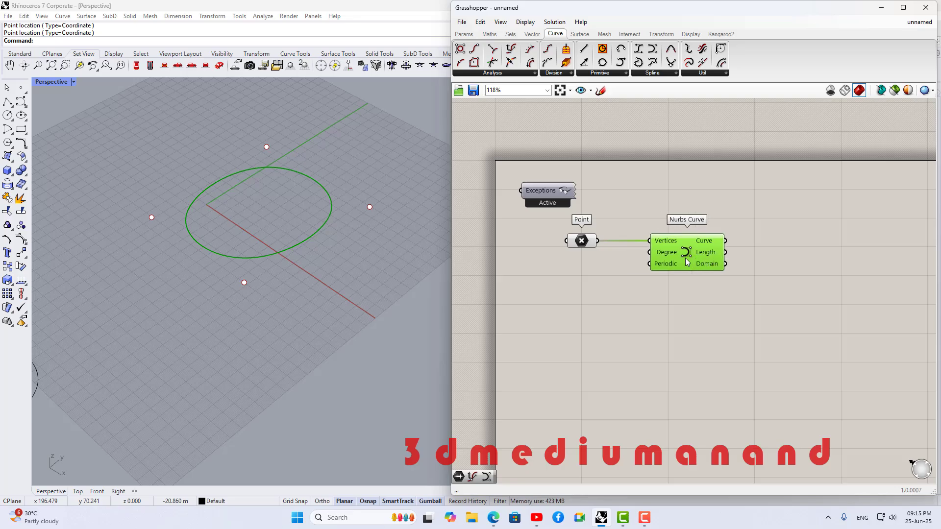
double_click(787, 278)
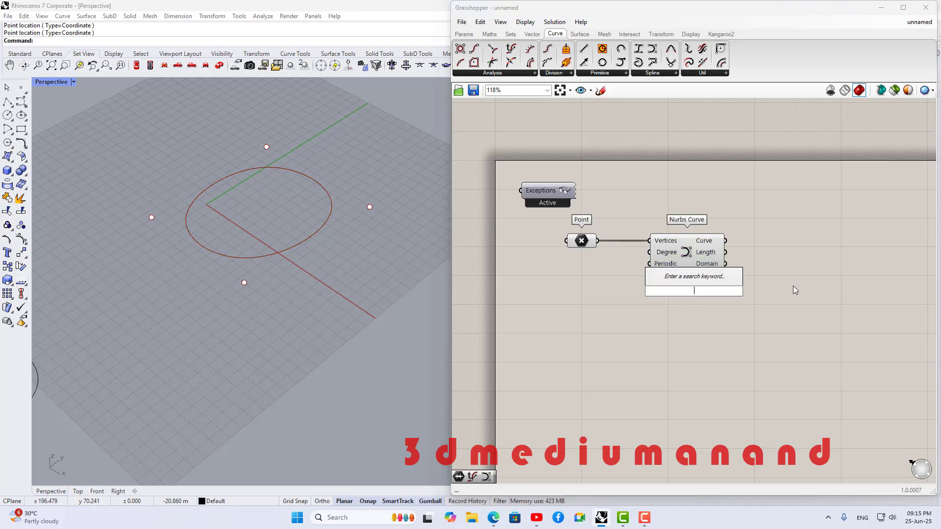
type("eva")
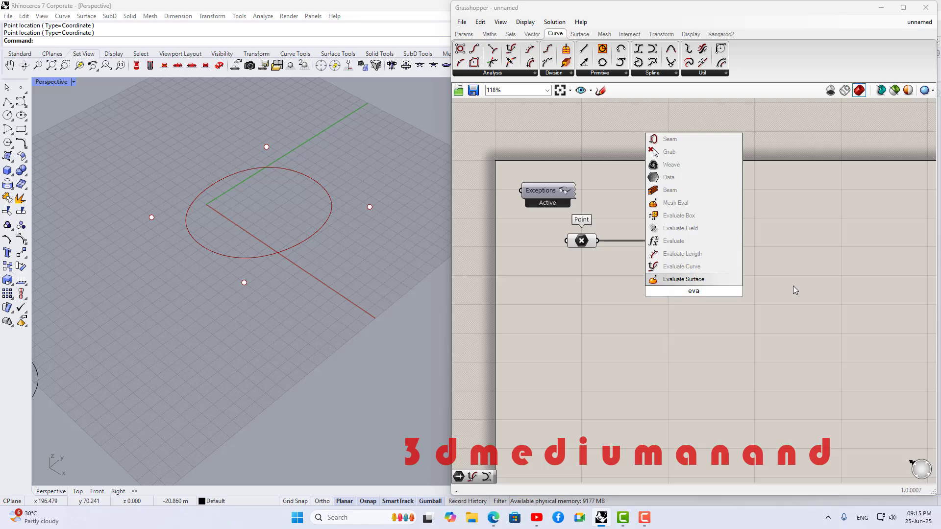
scroll(196, 297, "down", 3)
scroll(206, 289, "up", 6)
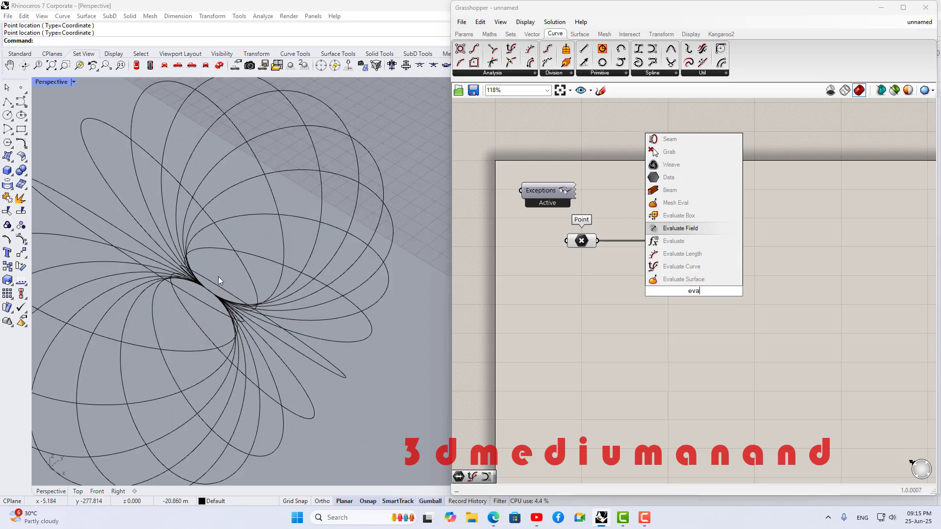
left_click(219, 277)
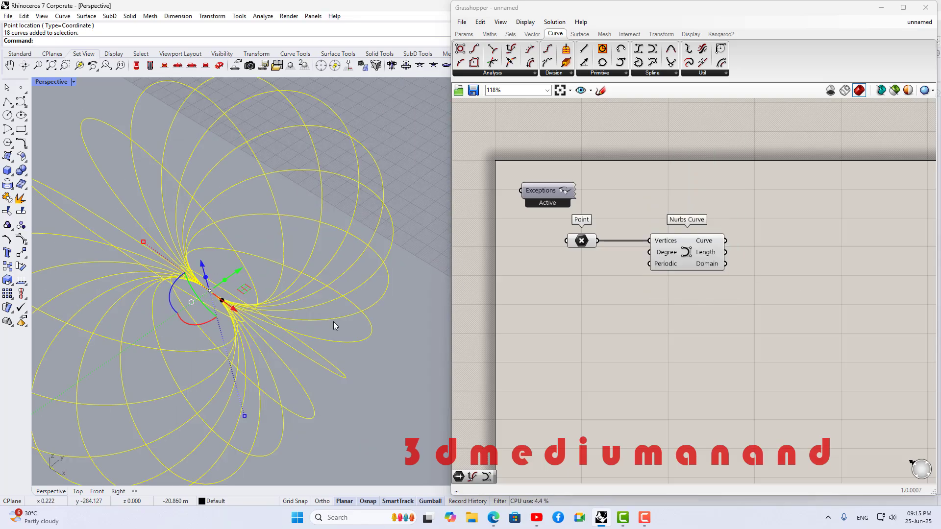
scroll(498, 266, "down", 1)
left_click(363, 275)
scroll(177, 313, "down", 4)
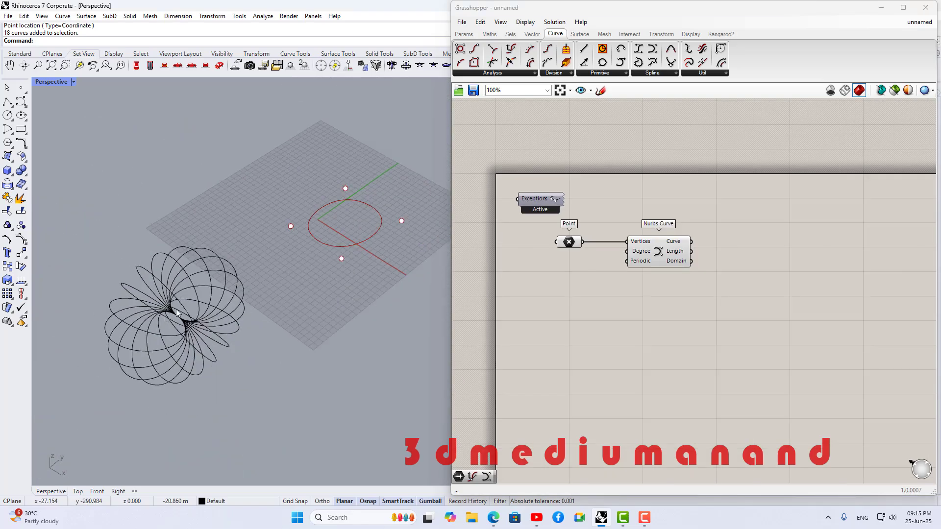
scroll(272, 245, "up", 4)
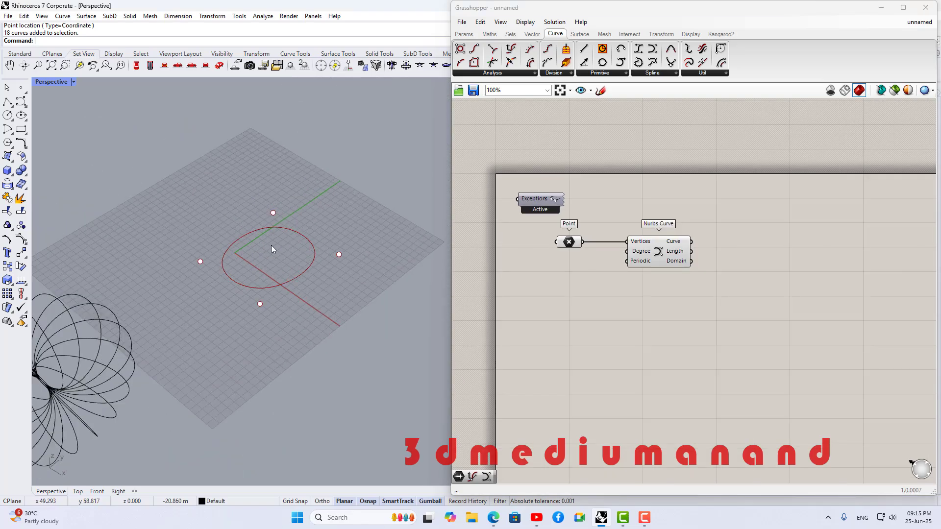
Add an Evaluate Curve component beside the Nurbs Curve component and wire the Nurbs Curve's Curve output into its Curve input.
double_click(780, 290)
type("eva")
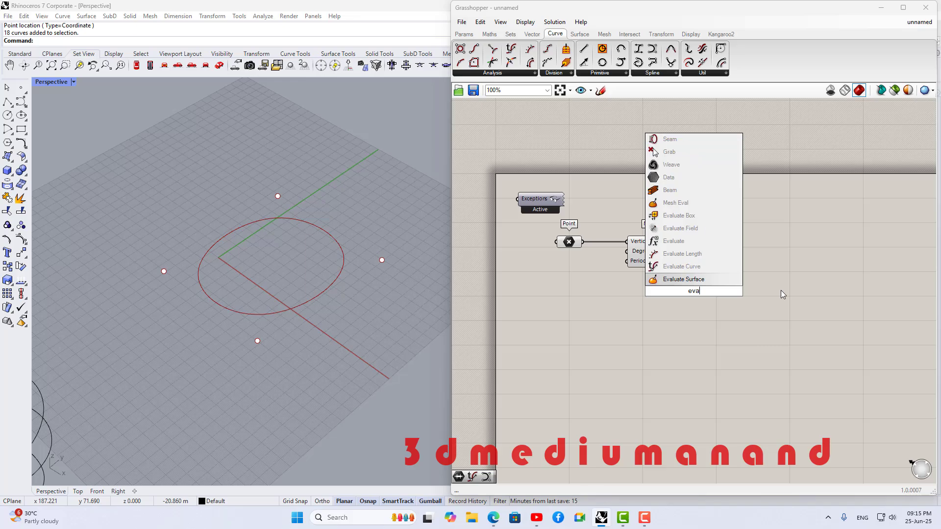
key("Up")
key("Return")
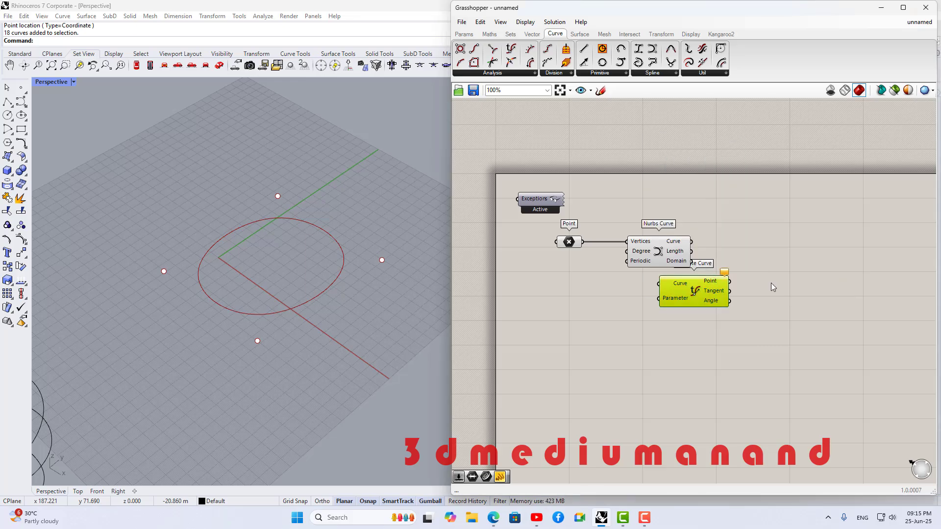
left_click_drag(700, 302, 784, 275)
scroll(685, 246, "up", 3)
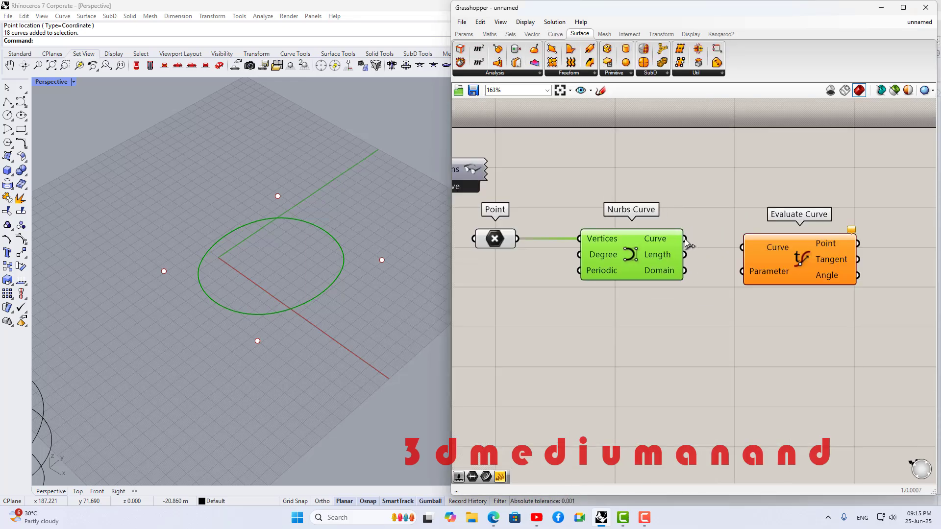
left_click_drag(684, 239, 750, 293)
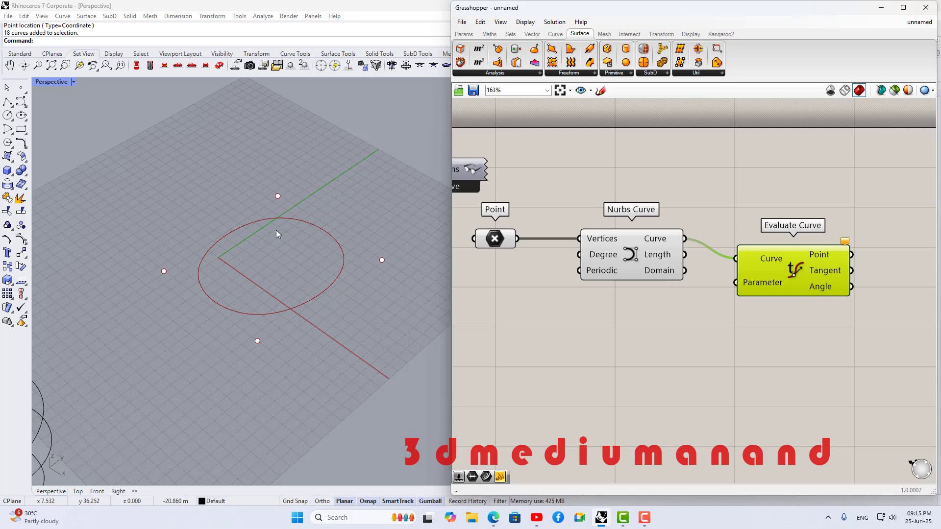
left_click_drag(775, 270, 783, 265)
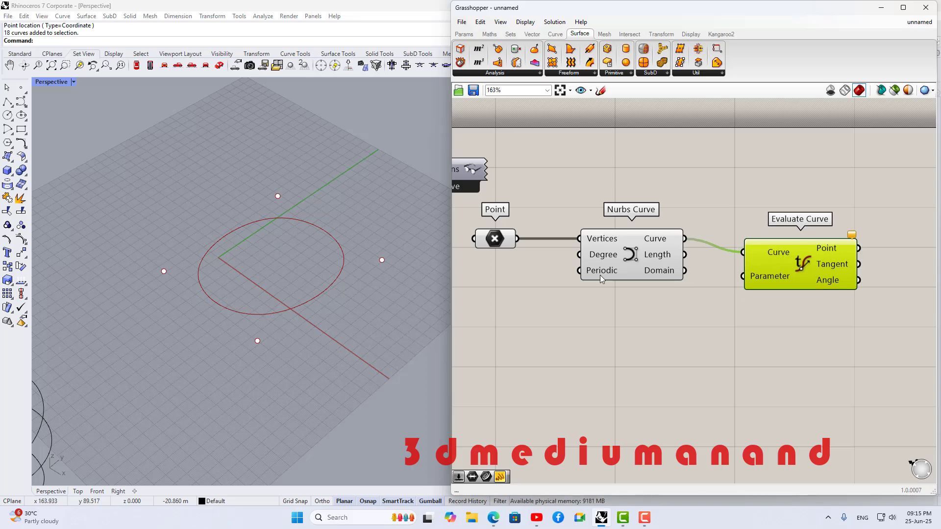
left_click_drag(311, 217, 284, 219)
scroll(720, 248, "down", 2)
scroll(756, 207, "up", 1)
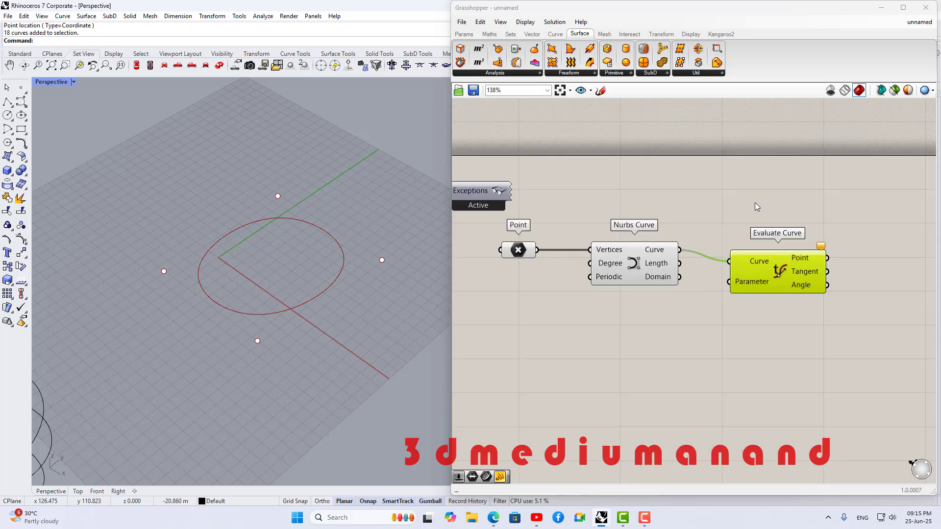
type("dom")
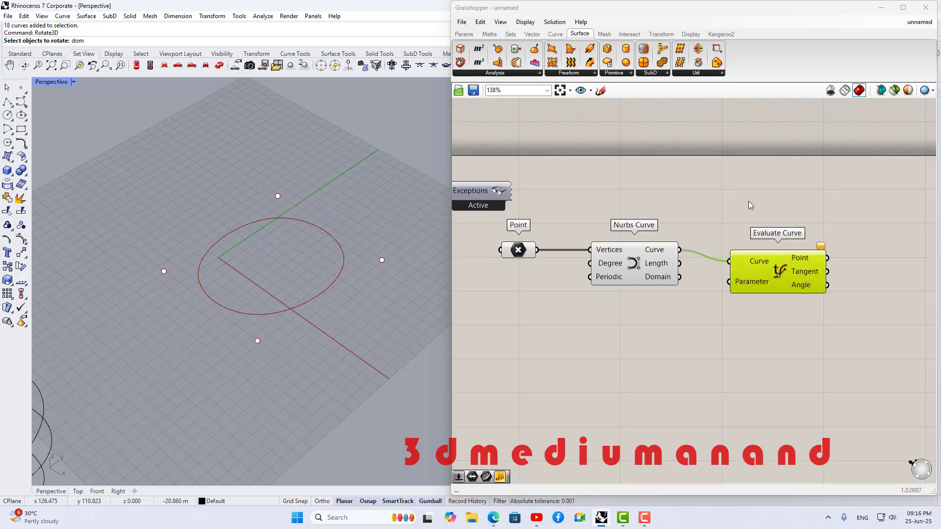
double_click(759, 338)
type("d")
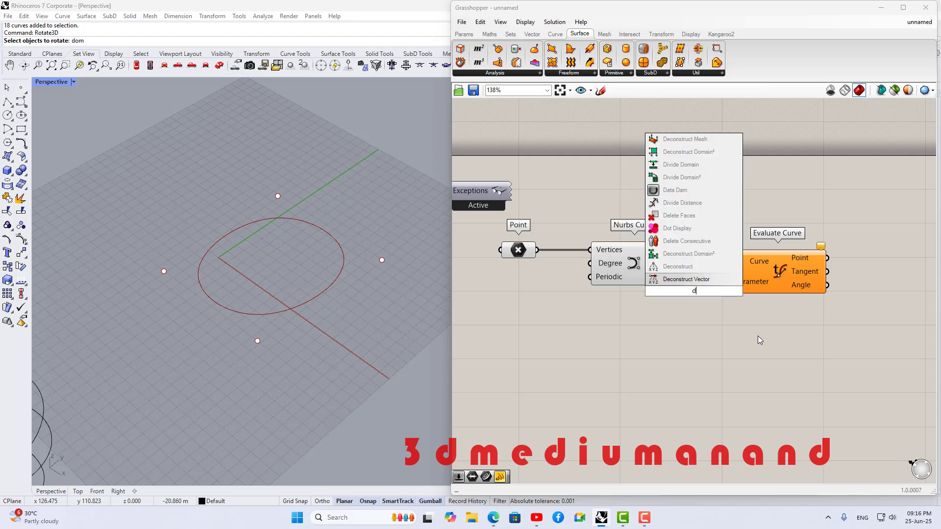
type("omai")
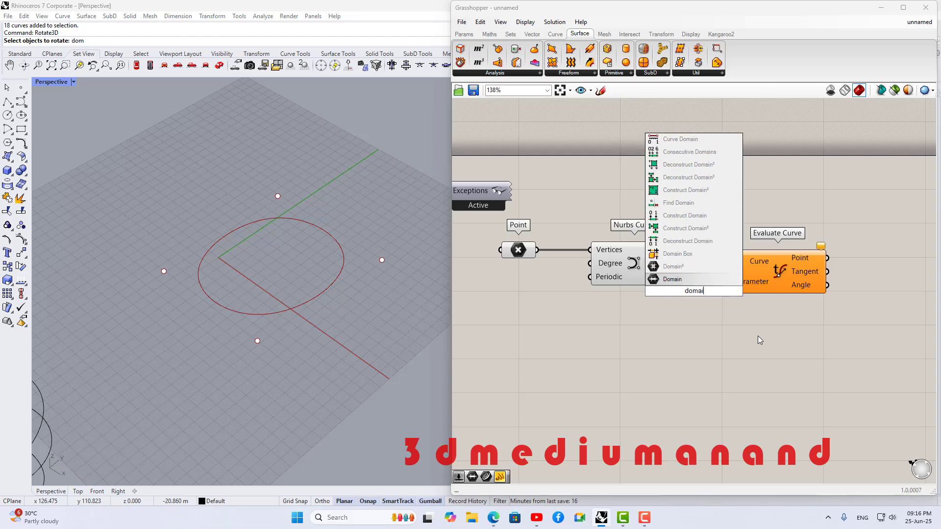
left_click(681, 266)
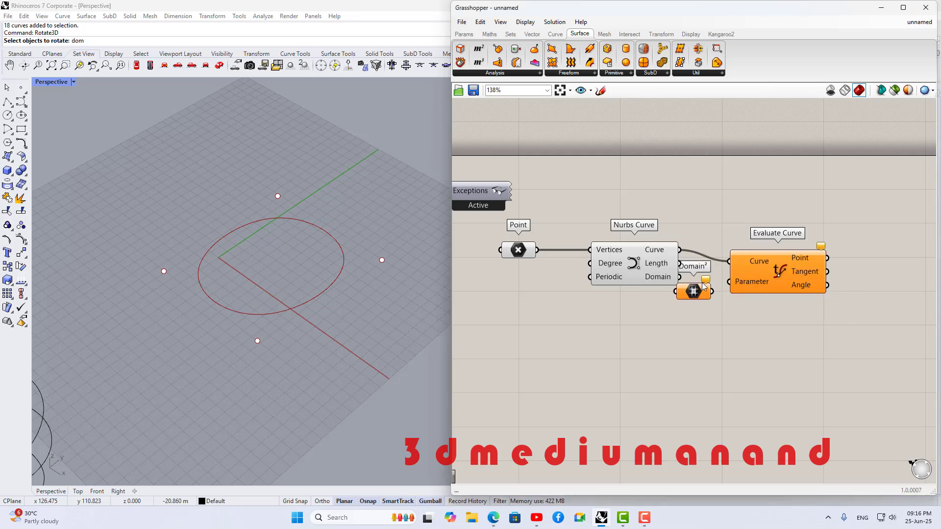
left_click_drag(704, 285, 688, 309)
key("Delete")
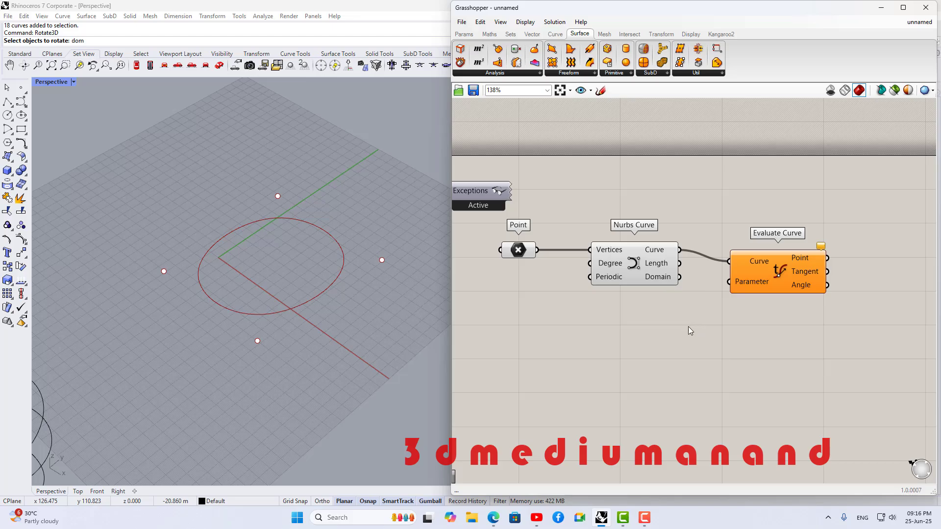
Add a Domain parameter and place it above the Evaluate Curve component.
double_click(688, 333)
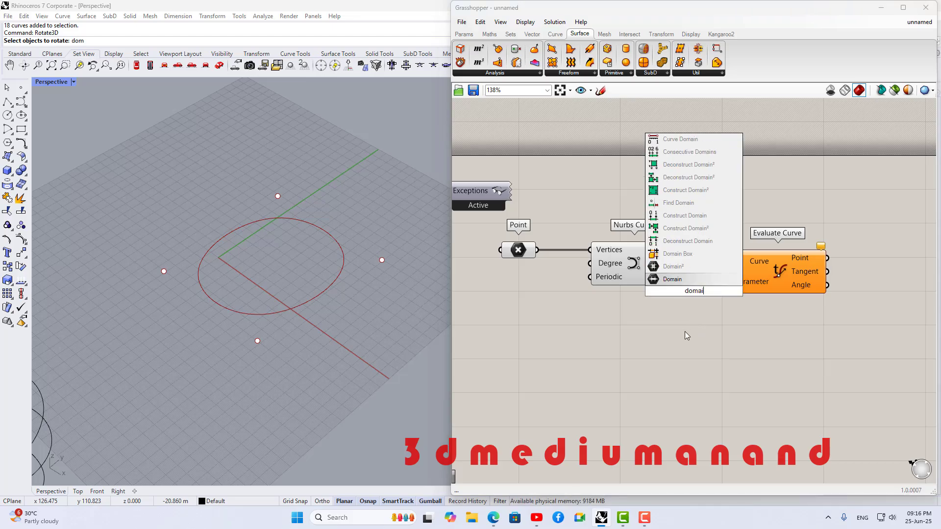
left_click(686, 279)
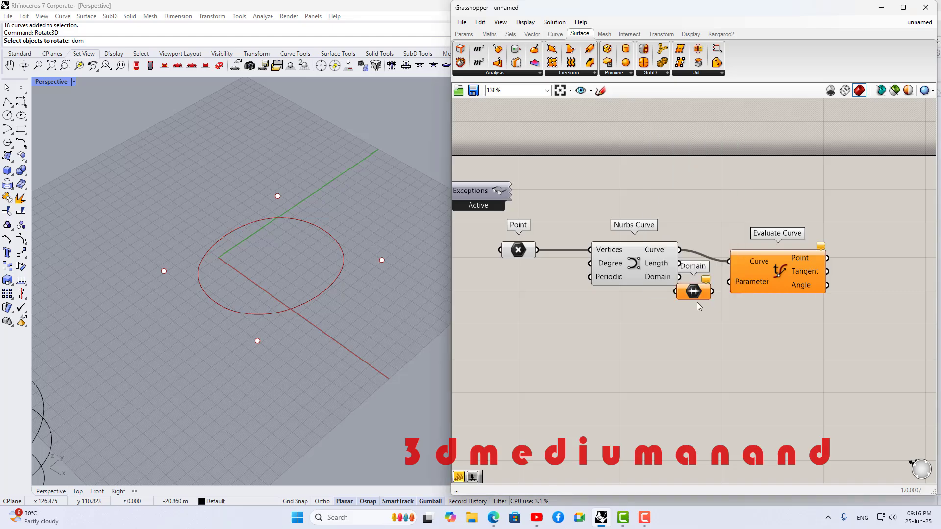
left_click_drag(698, 302, 736, 233)
scroll(588, 225, "down", 2)
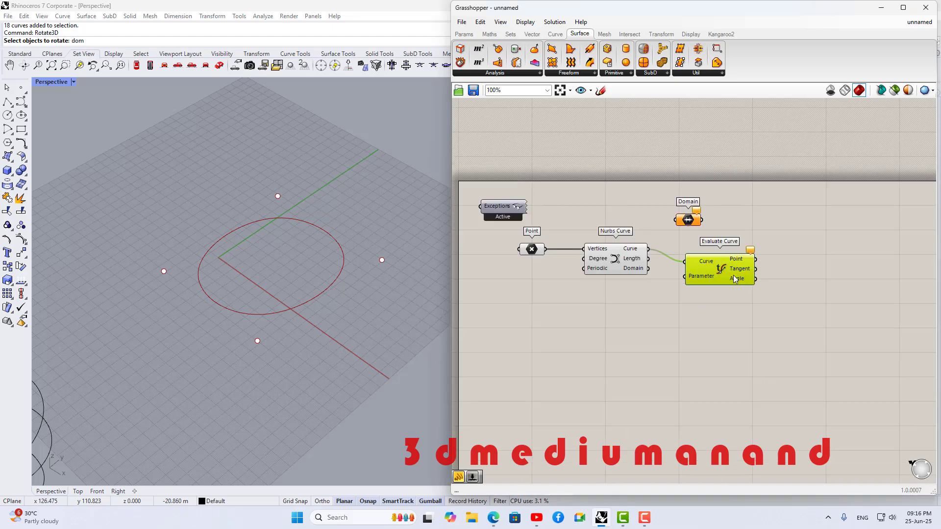
Add a Panel beside the Domain parameter and wire the Nurbs Curve's Curve output through Domain into the Panel.
double_click(752, 224)
type("panle")
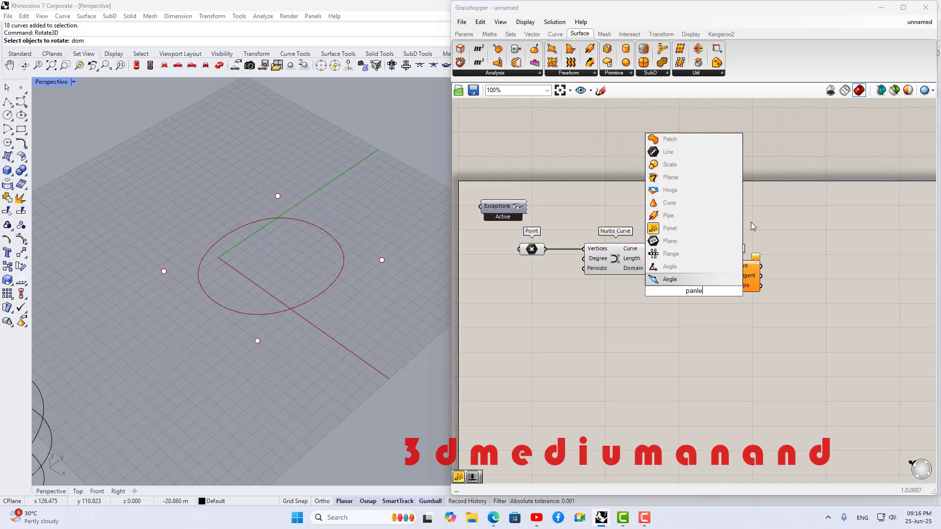
key("BackSpace")
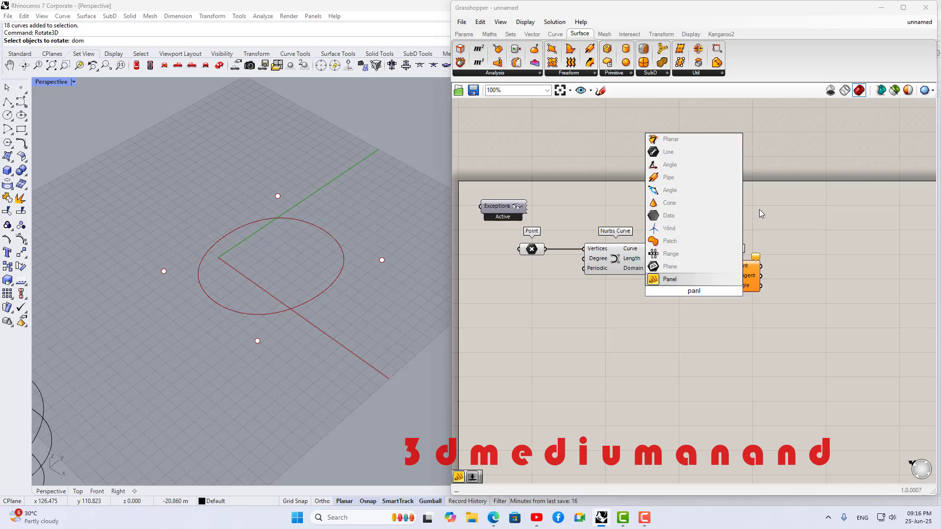
left_click(708, 279)
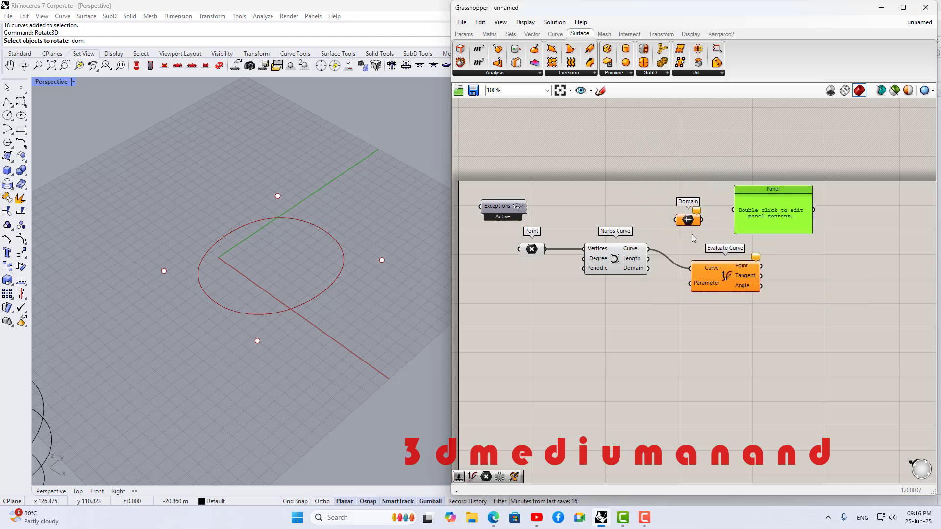
left_click_drag(653, 256, 770, 211)
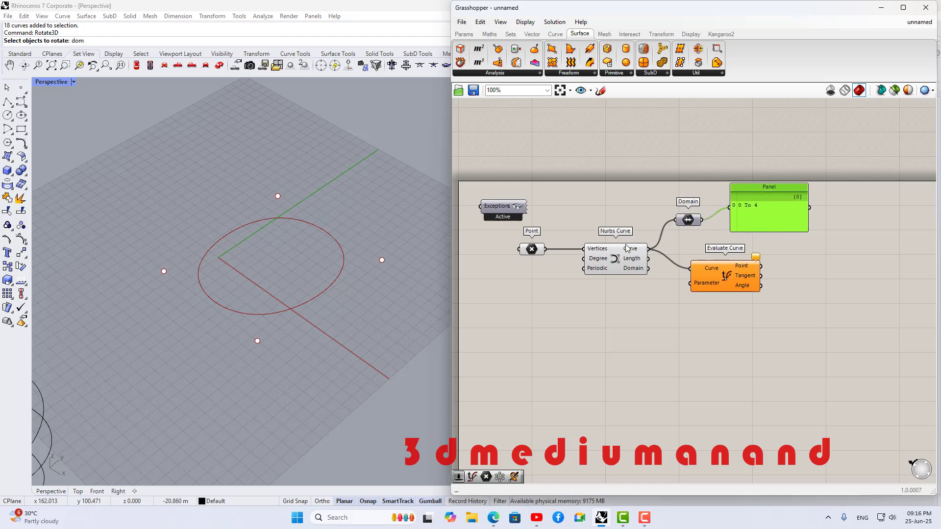
left_click_drag(627, 248, 626, 249)
left_click(749, 219)
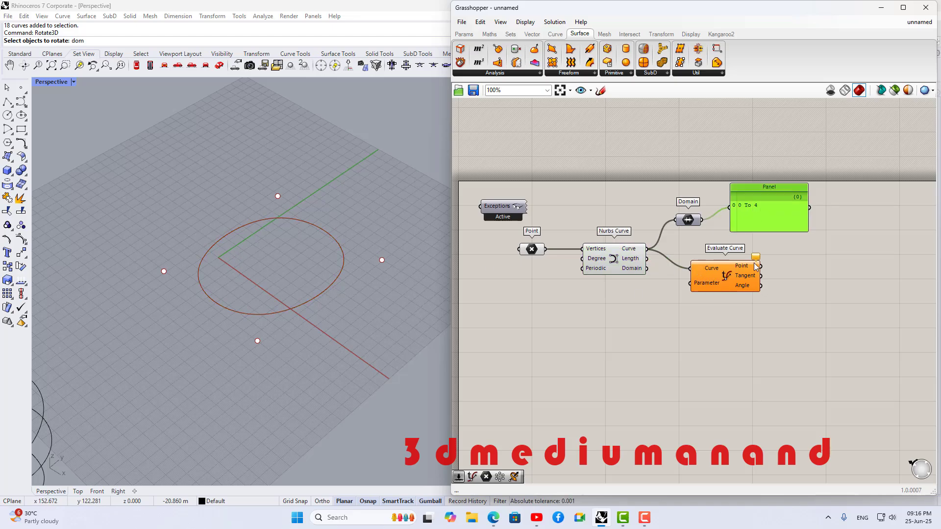
Shift the Evaluate Curve component slightly away from the Nurbs Curve and add a Number Slider with its maximum set to 4.000.
left_click(725, 288)
double_click(676, 326)
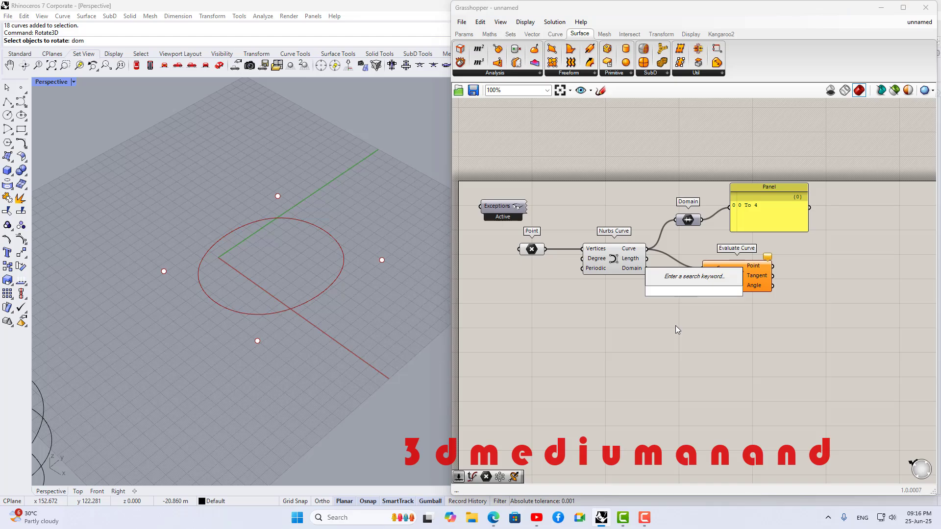
type("number")
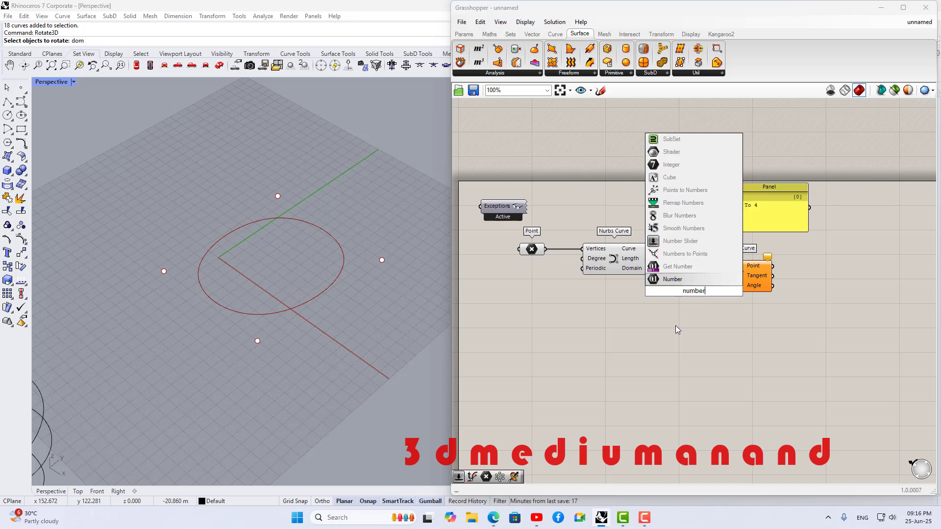
left_click(698, 242)
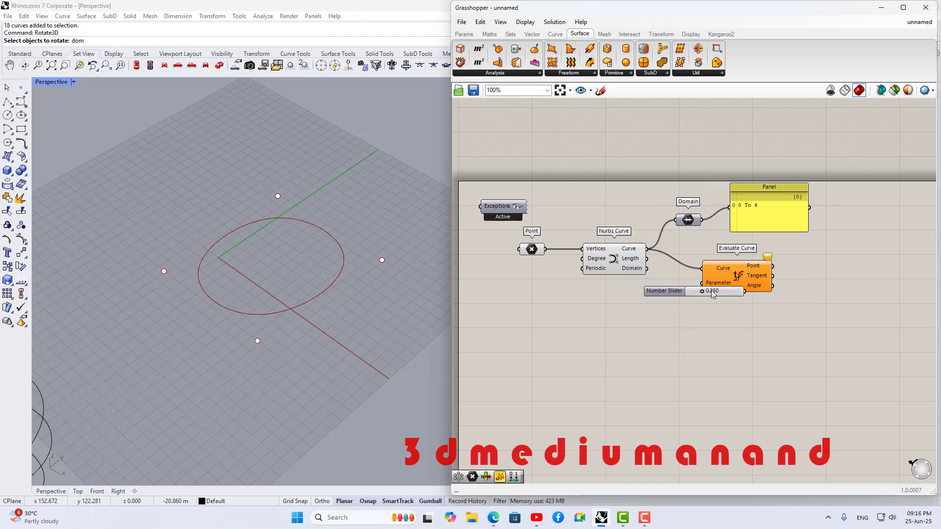
right_click(712, 293)
left_click(706, 330)
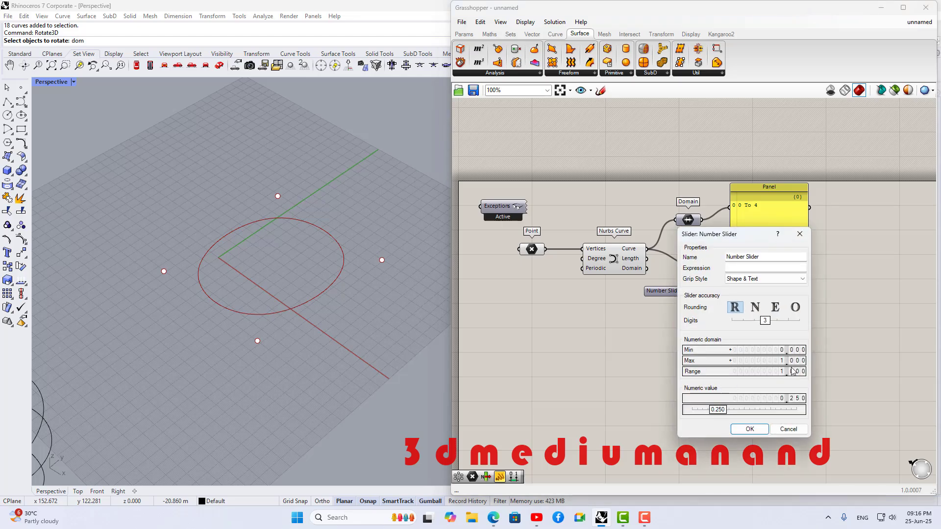
double_click(735, 361)
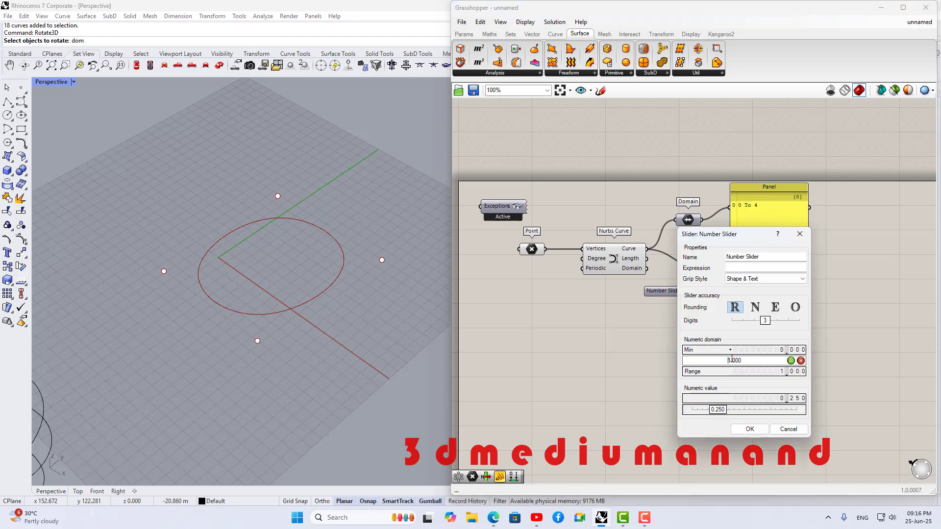
type("4")
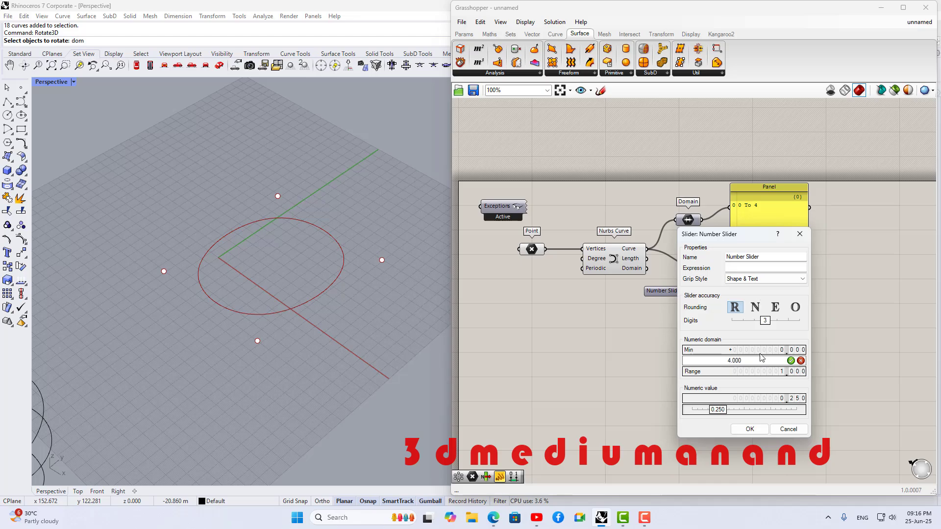
left_click(790, 361)
left_click(750, 429)
Place the slider below the Nurbs Curve component, wire it into Evaluate Curve's Parameter input, and set it to 0.000.
left_click_drag(657, 293, 547, 317)
left_click_drag(635, 314, 702, 284)
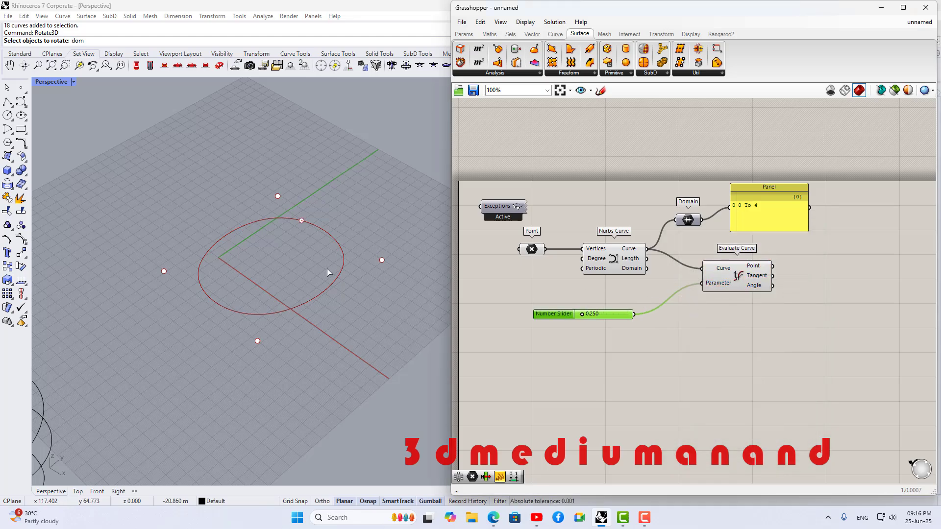
scroll(289, 235, "up", 4)
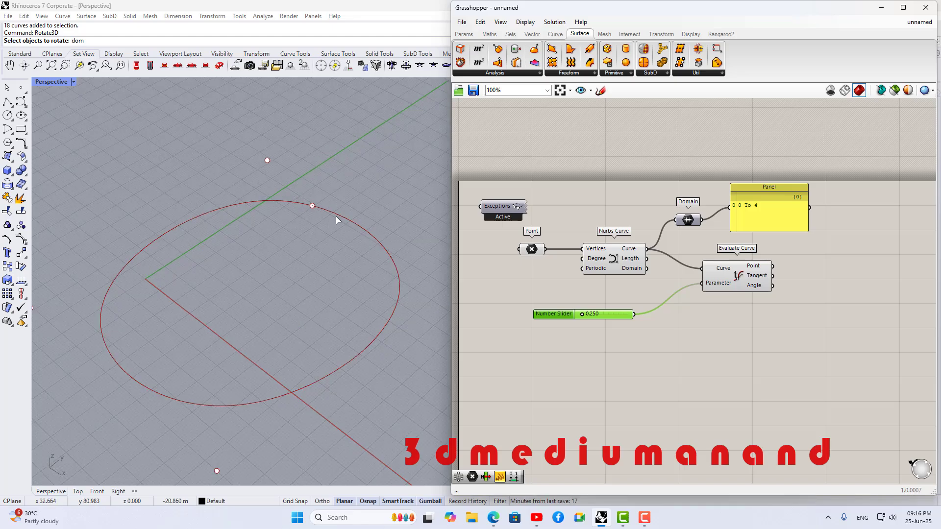
scroll(317, 208, "down", 2)
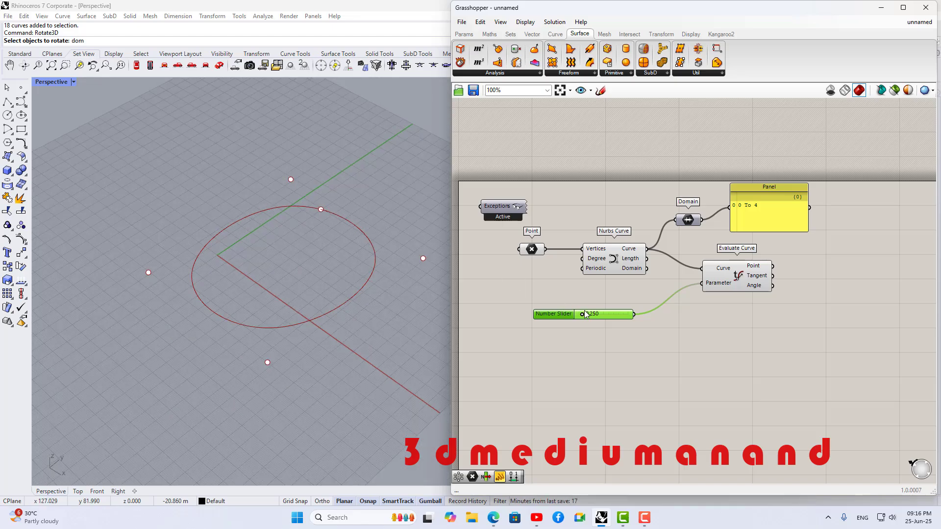
mouse_move(583, 314)
left_mouse_down()
mouse_move(623, 317)
mouse_move(592, 315)
left_mouse_up()
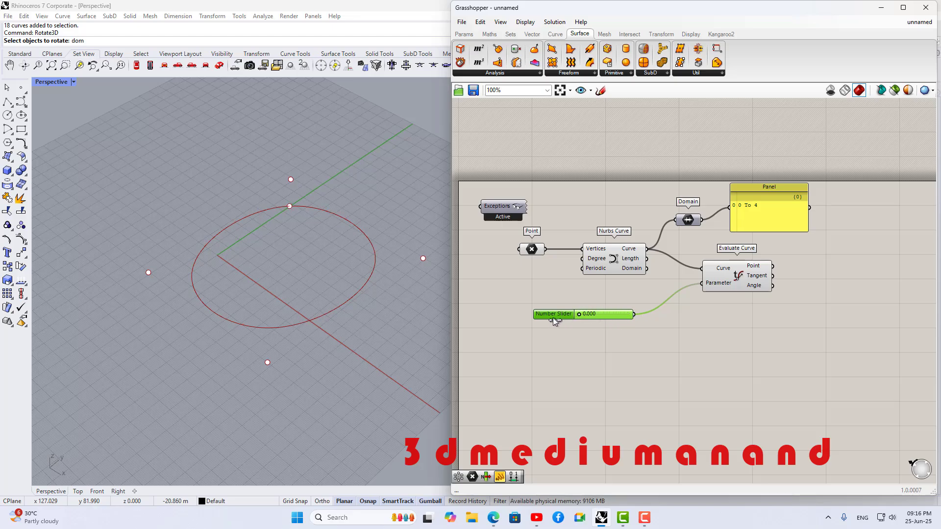
Sketch two short vertical ticks labelled 0 and 1 in the empty area below the Evaluate Curve component.
scroll(691, 222, "up", 3)
left_click(681, 229)
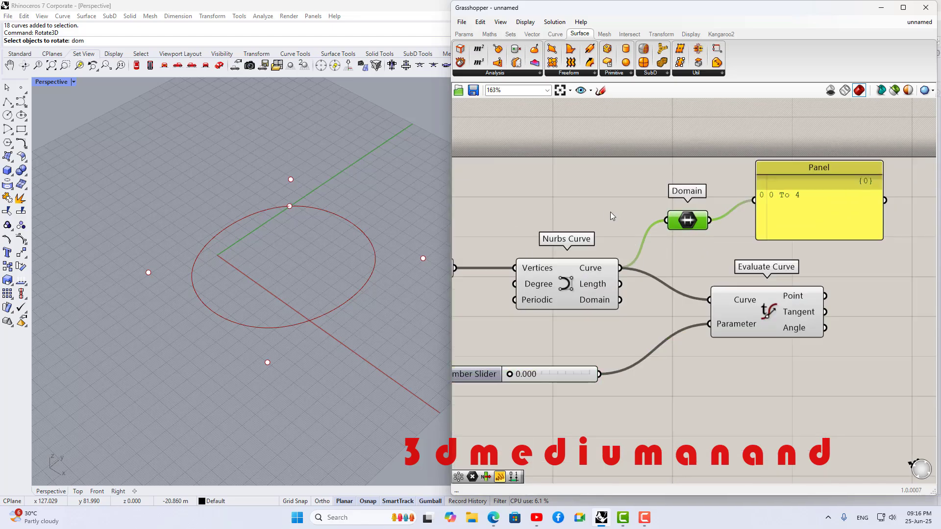
scroll(657, 216, "down", 3)
scroll(648, 147, "up", 2)
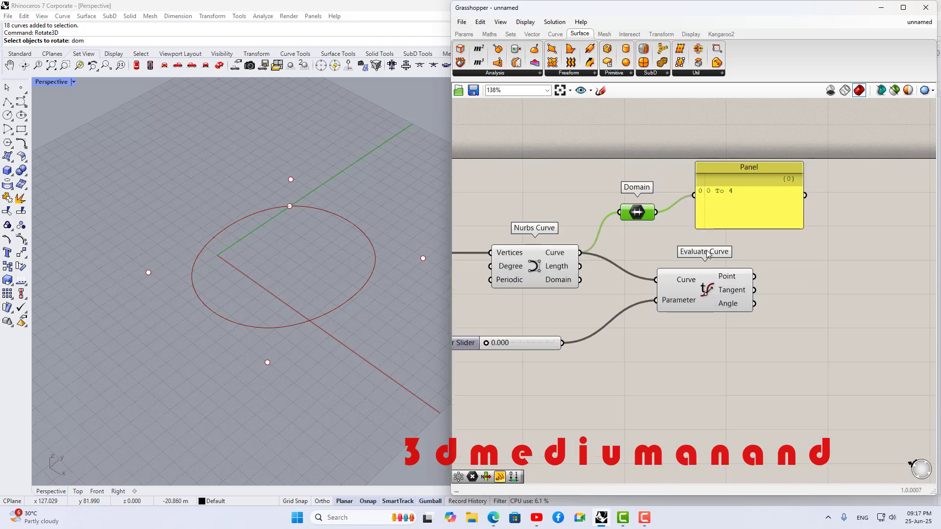
left_click(603, 91)
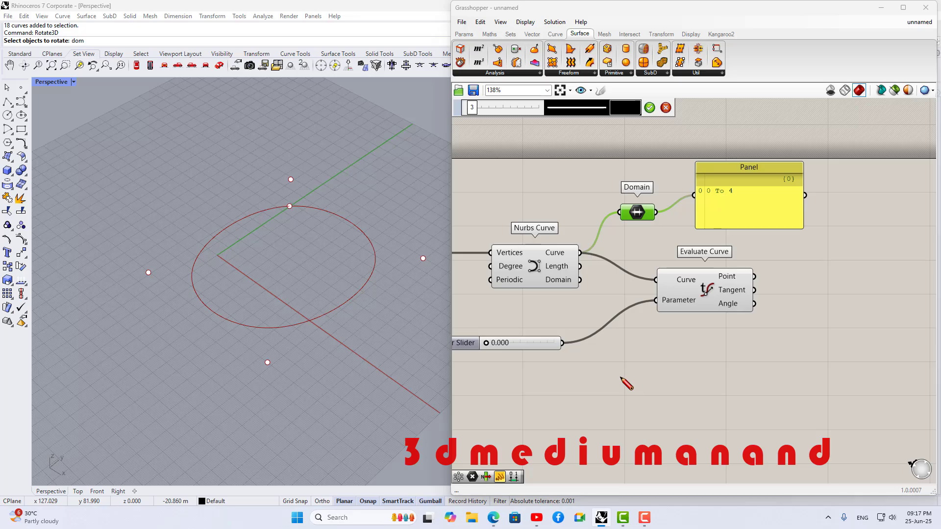
left_click_drag(619, 370, 619, 394)
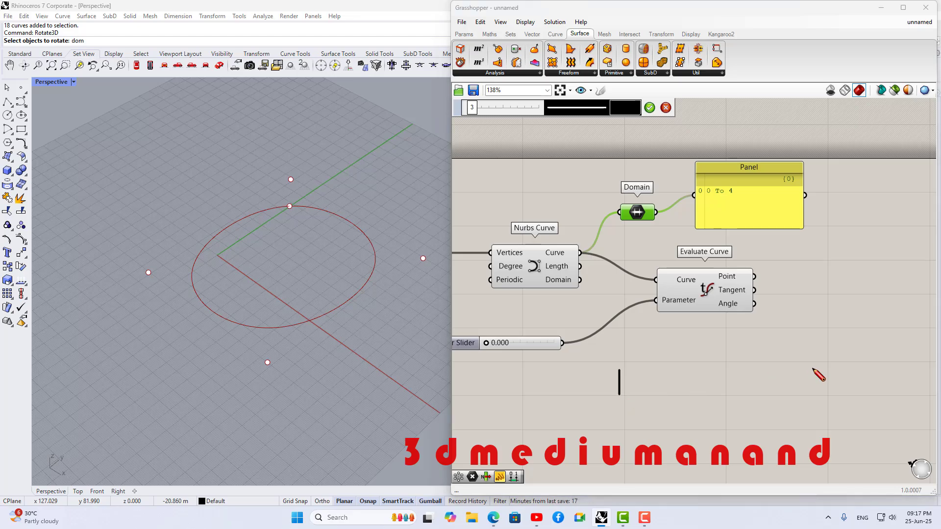
left_click_drag(812, 369, 814, 392)
mouse_move(620, 396)
left_mouse_down()
mouse_move(619, 406)
mouse_move(623, 396)
left_mouse_up()
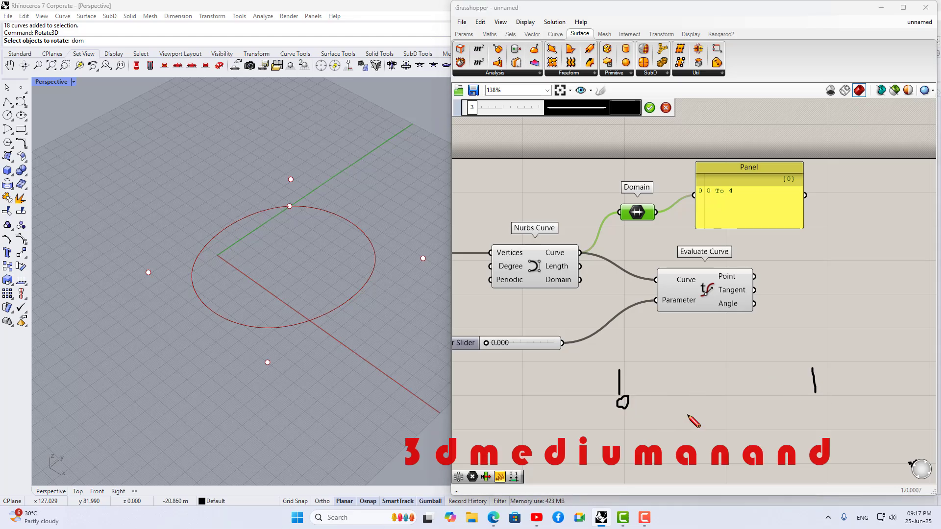
left_click_drag(818, 401, 817, 413)
Sketch a double-headed arrow between the 0 and 1 ticks, enclose the interval in square brackets, and discard the sketch.
mouse_move(620, 381)
left_mouse_down()
mouse_move(808, 382)
mouse_move(774, 385)
left_mouse_up()
left_click_drag(623, 375, 633, 386)
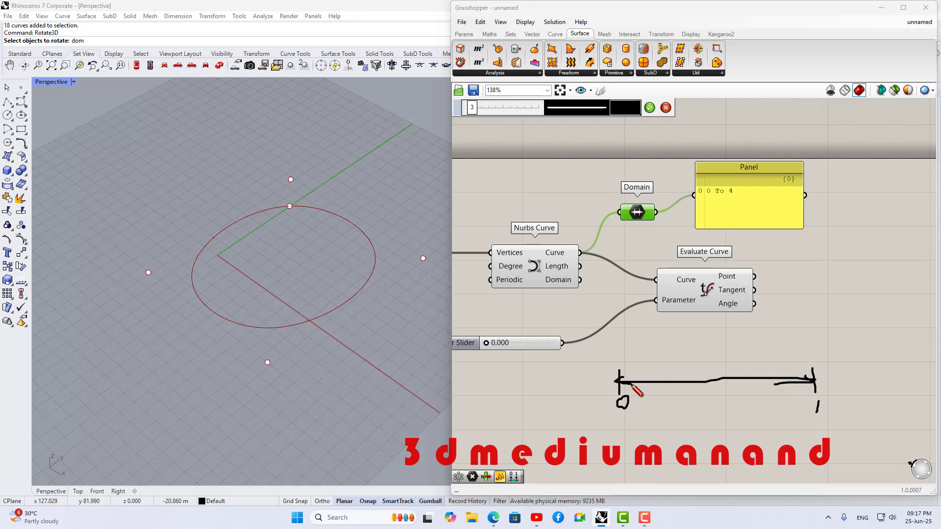
mouse_move(774, 386)
left_mouse_down()
mouse_move(811, 380)
mouse_move(797, 387)
left_mouse_up()
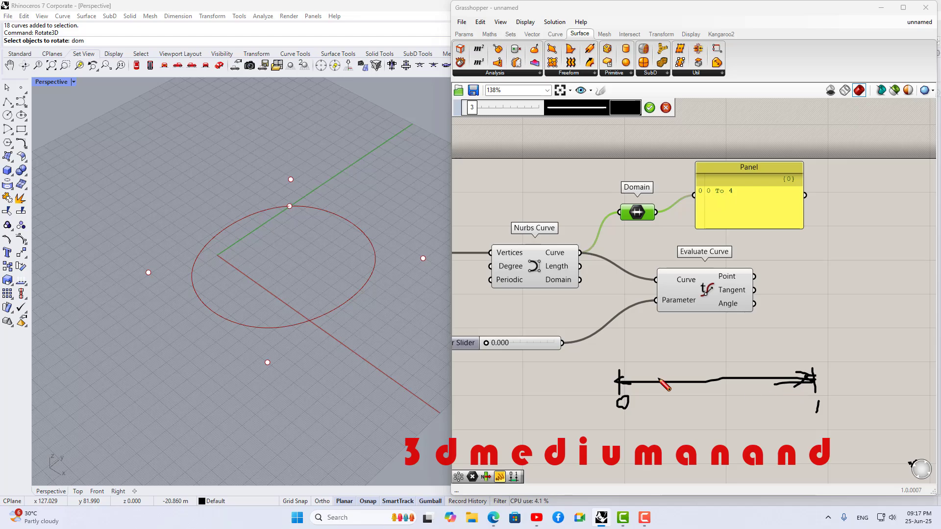
mouse_move(615, 366)
left_mouse_down()
mouse_move(595, 406)
mouse_move(637, 409)
left_mouse_up()
mouse_move(806, 363)
left_mouse_down()
mouse_move(836, 410)
mouse_move(763, 405)
left_mouse_up()
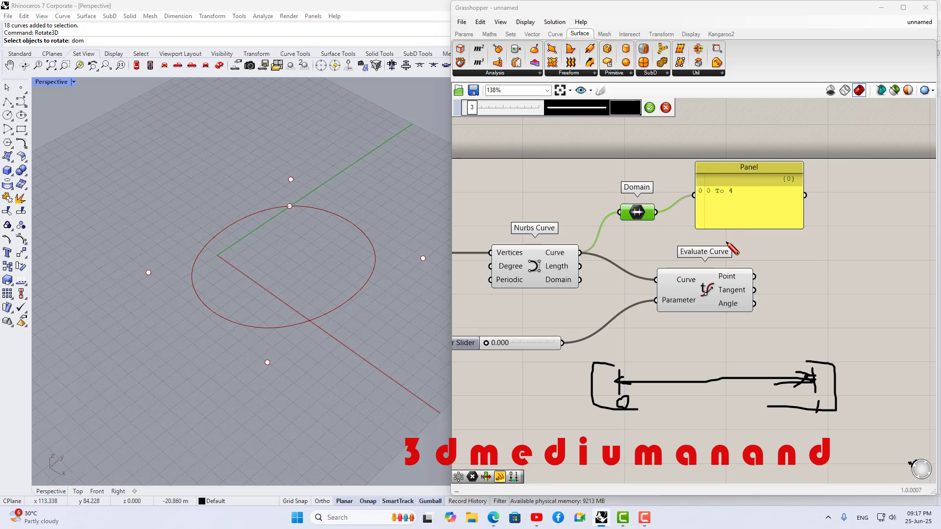
key("Escape")
Spread out the layout by shifting the Domain, Nurbs Curve and Point components slightly up and the Evaluate Curve component down.
scroll(680, 334, "down", 2)
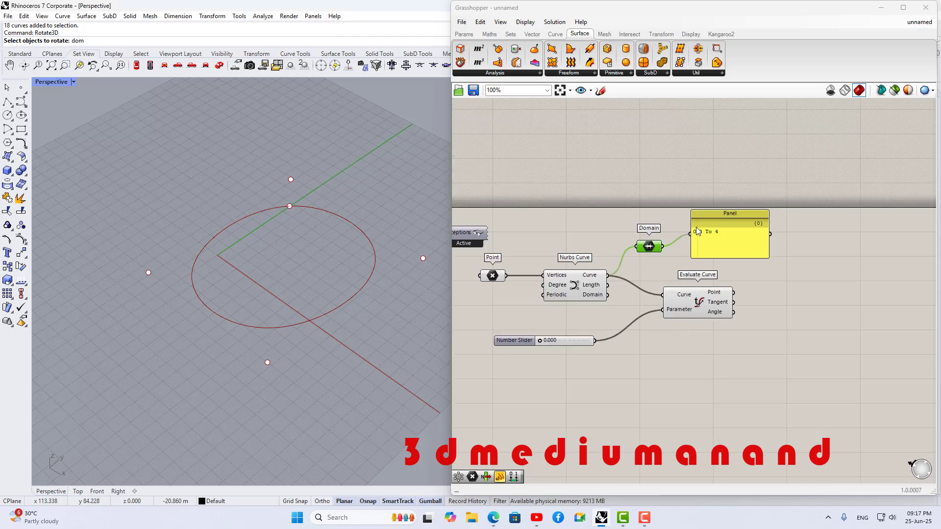
left_click(721, 239)
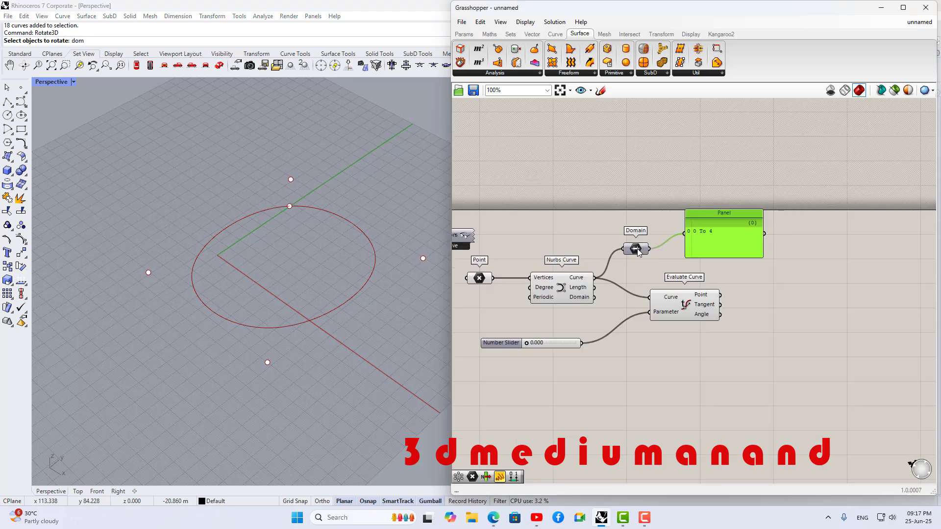
left_click_drag(637, 251, 636, 245)
left_click_drag(686, 307, 698, 321)
left_click_drag(562, 289, 564, 281)
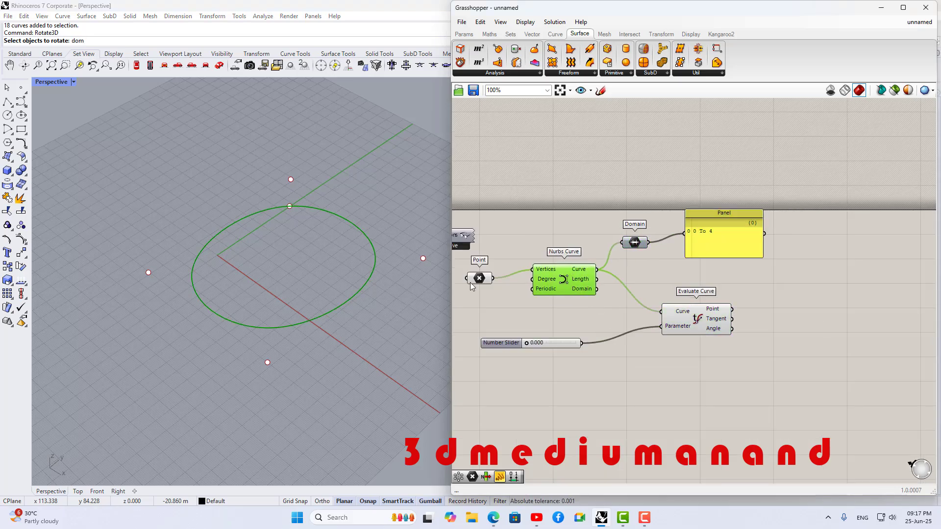
left_click_drag(484, 284, 483, 276)
left_click(731, 366)
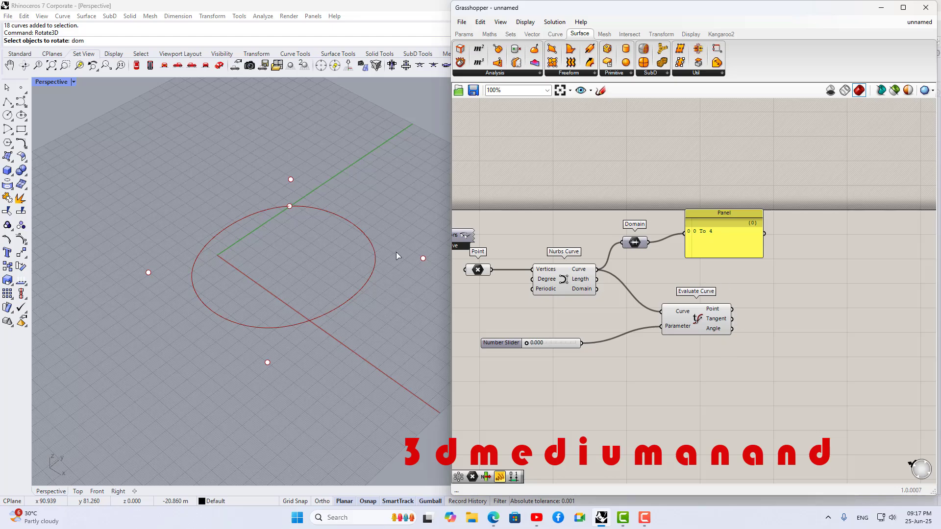
Set the Number Slider to 1.088 and shift the Evaluate Curve component slightly up.
scroll(528, 344, "up", 1)
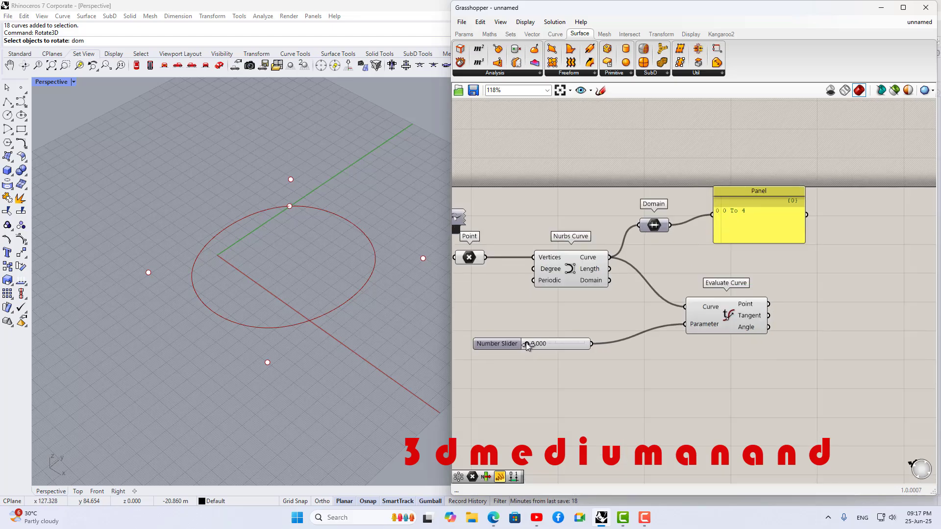
mouse_move(529, 345)
left_mouse_down()
mouse_move(562, 344)
mouse_move(546, 346)
left_mouse_up()
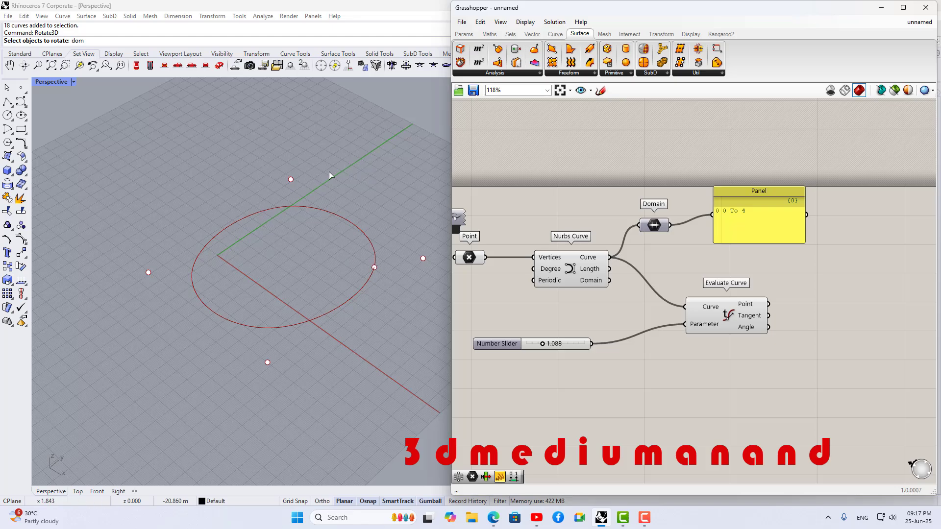
scroll(391, 195, "down", 5)
scroll(282, 283, "up", 3)
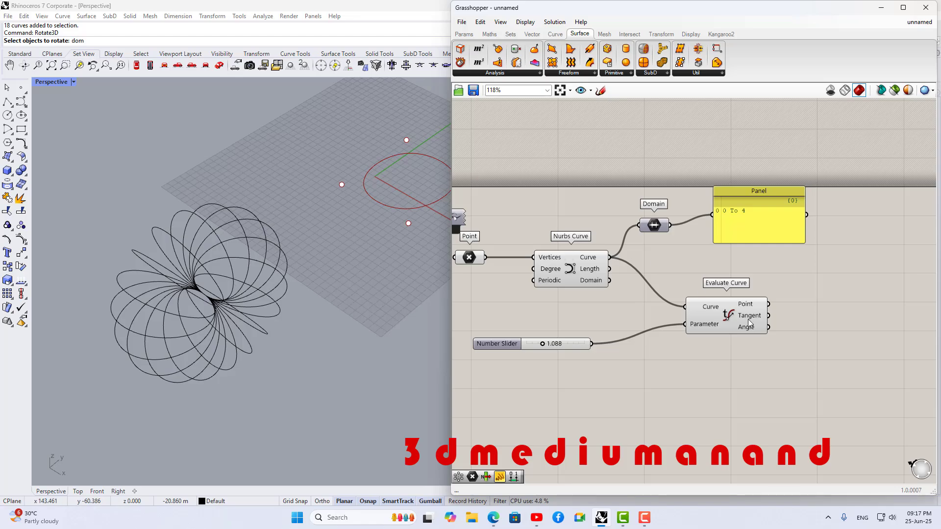
left_click_drag(748, 317, 742, 302)
left_click(754, 219)
Add a Rotate 3D component and place it beside the Evaluate Curve component.
scroll(653, 308, "down", 3)
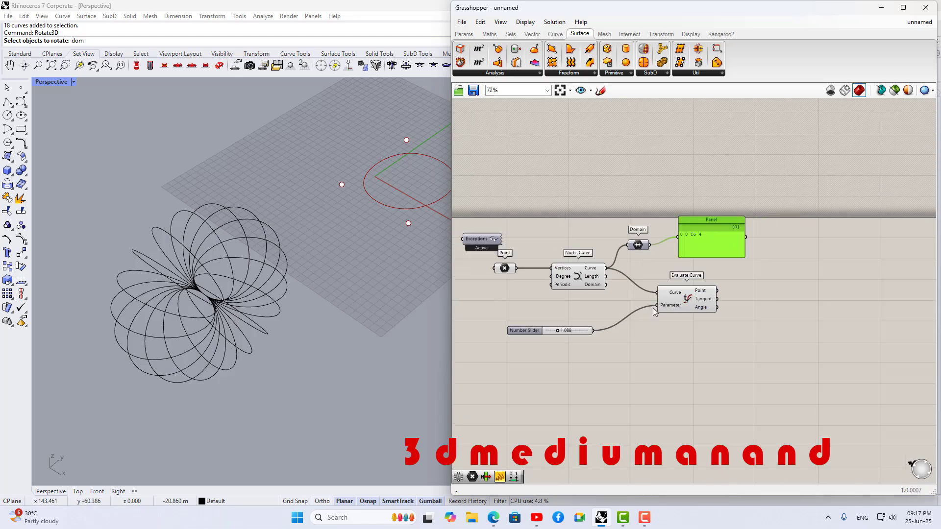
left_click(780, 331)
double_click(781, 333)
type("rota")
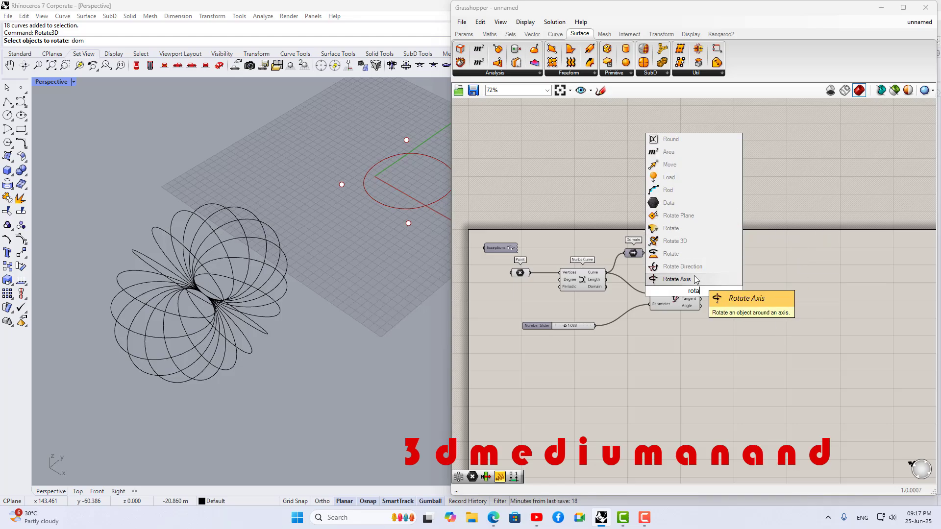
left_click(675, 241)
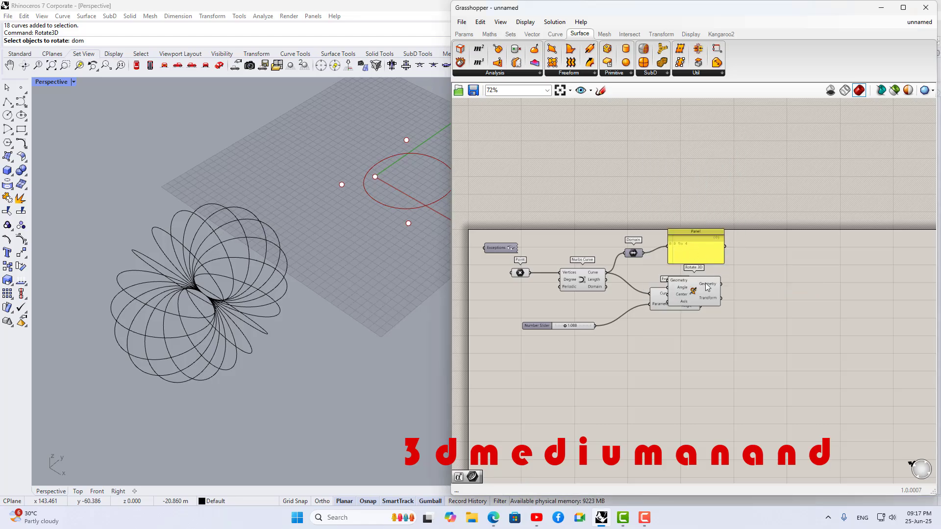
left_click_drag(707, 288, 765, 302)
scroll(763, 301, "up", 3)
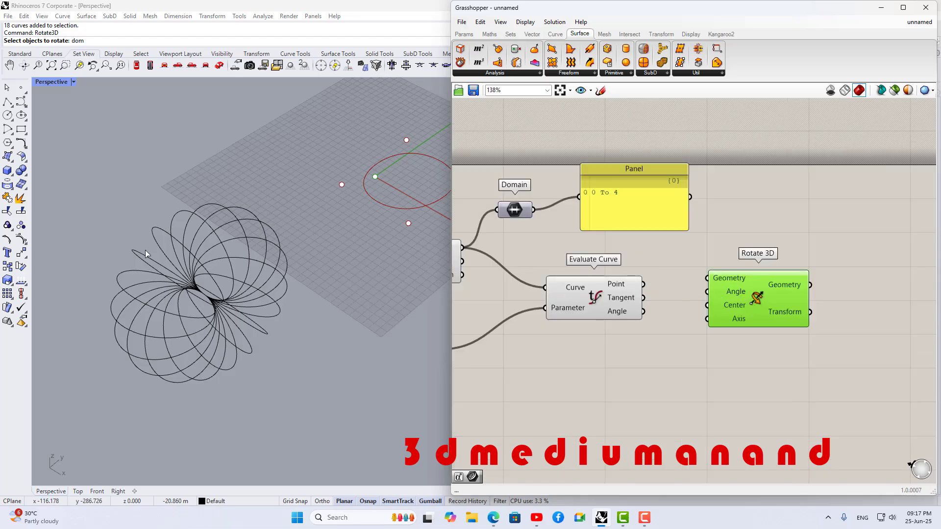
mouse_move(294, 294)
right_mouse_down()
mouse_move(314, 274)
mouse_move(279, 304)
right_mouse_up()
left_click_drag(735, 300, 717, 340)
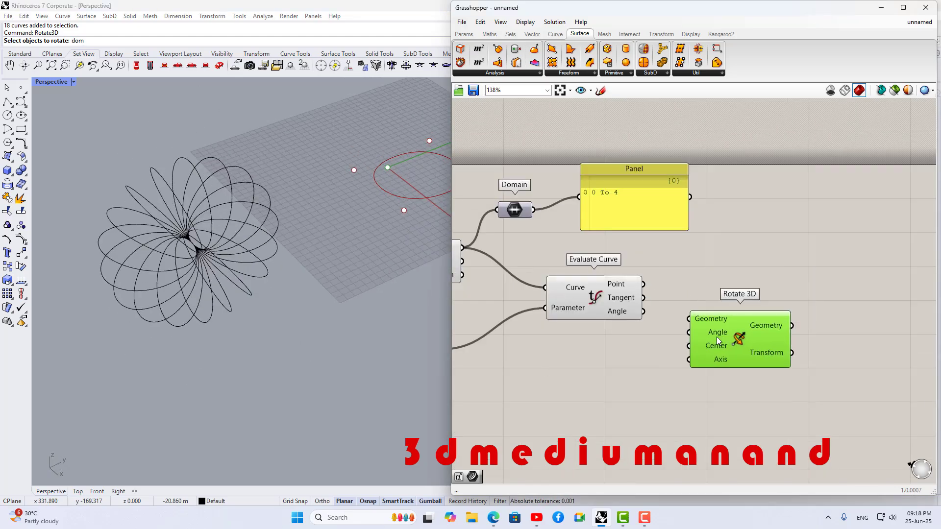
scroll(765, 311, "down", 2)
left_click_drag(764, 314, 777, 282)
left_click(748, 330)
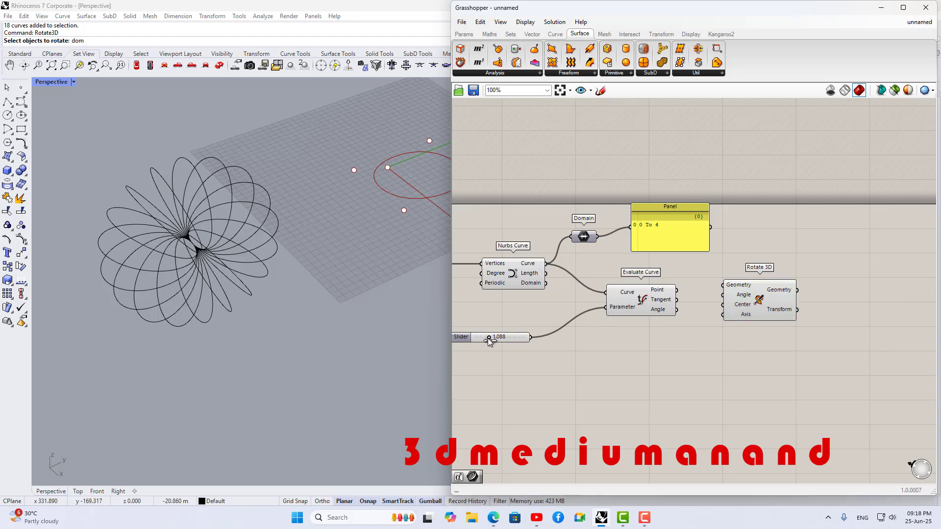
Set the Number Slider to 1.048 to move the evaluated point along the curve.
right_click_drag(251, 275, 352, 219)
scroll(319, 264, "up", 4)
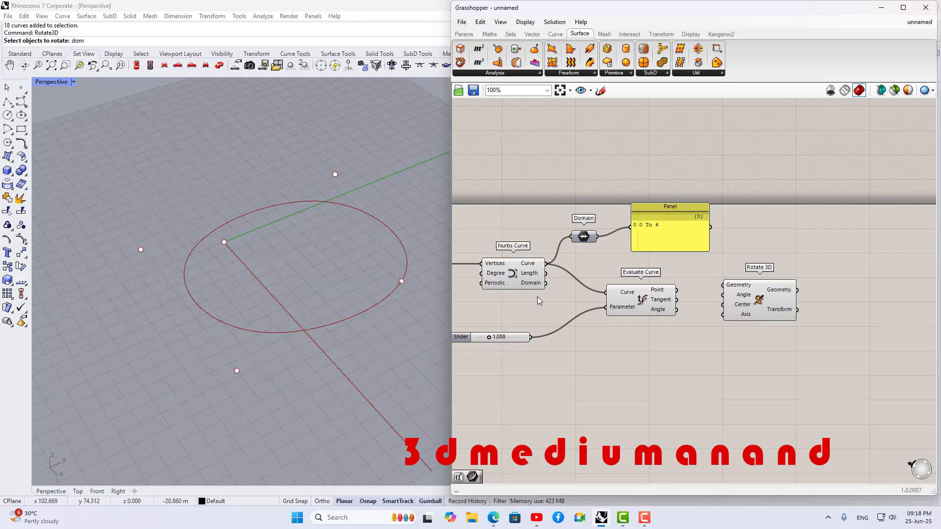
mouse_move(491, 339)
left_mouse_down()
mouse_move(509, 338)
mouse_move(489, 339)
left_mouse_up()
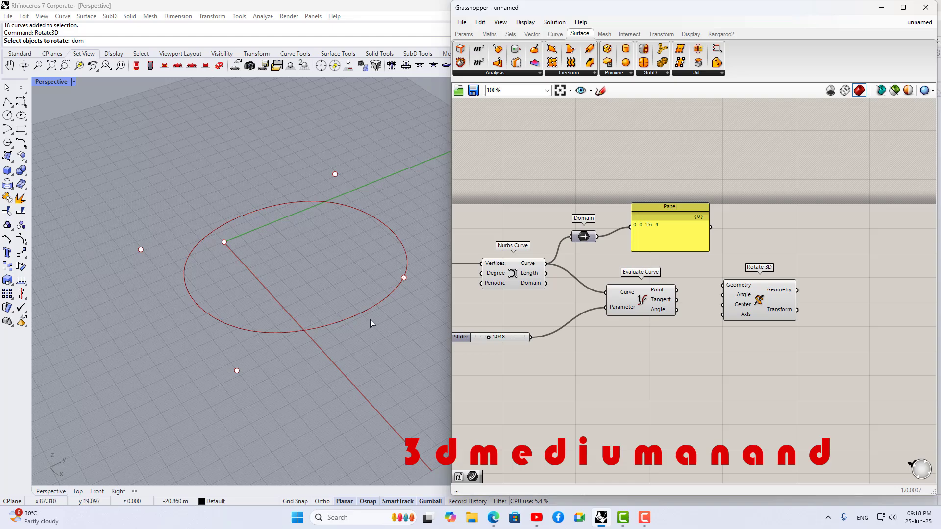
Wire the Nurbs Curve's Curve output into Rotate 3D's Geometry input, with Evaluate Curve moved down to clear the wire.
left_click_drag(661, 302, 652, 311)
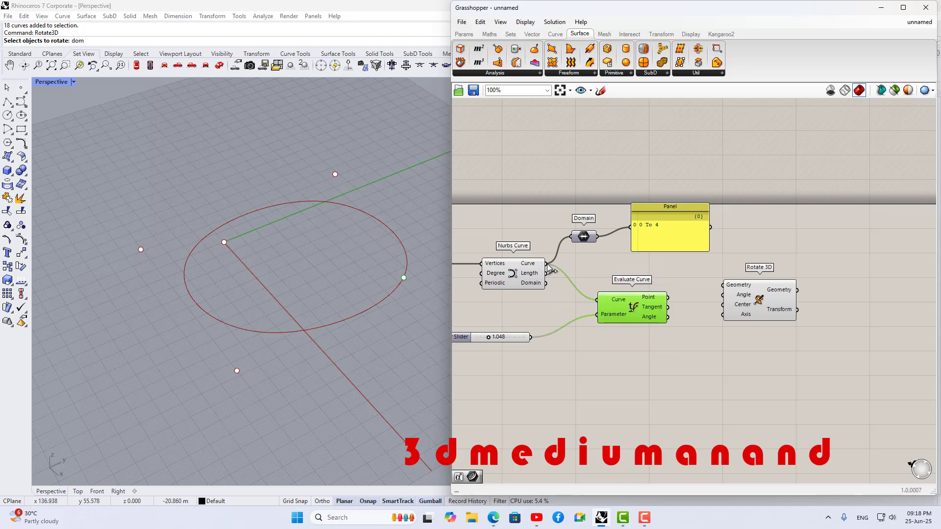
left_click_drag(547, 264, 723, 286)
left_click(732, 290)
left_click_drag(632, 322, 632, 336)
right_click_drag(283, 284, 365, 265)
left_click_drag(760, 309, 736, 298)
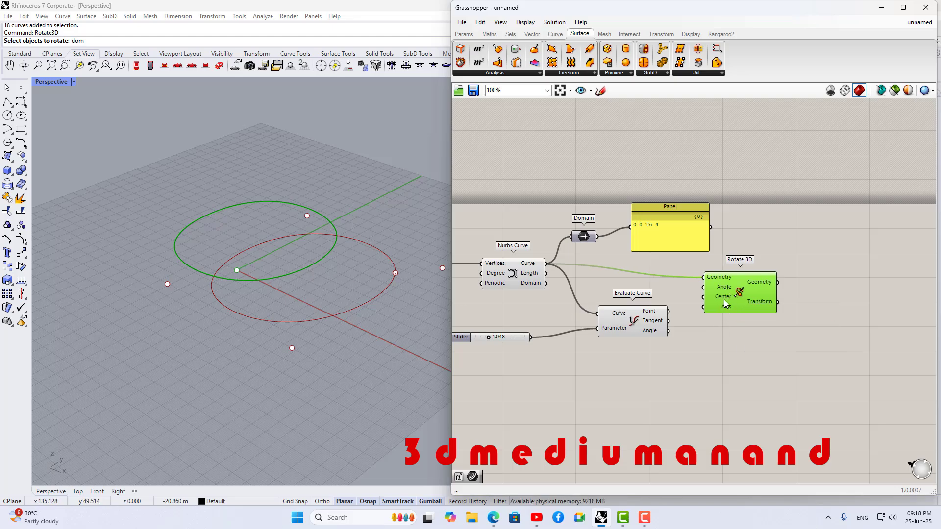
Wire Evaluate Curve's Point output into Rotate 3D's Center input and set the Number Slider to 0.448.
left_click_drag(725, 301, 727, 305)
left_click_drag(639, 326, 706, 302)
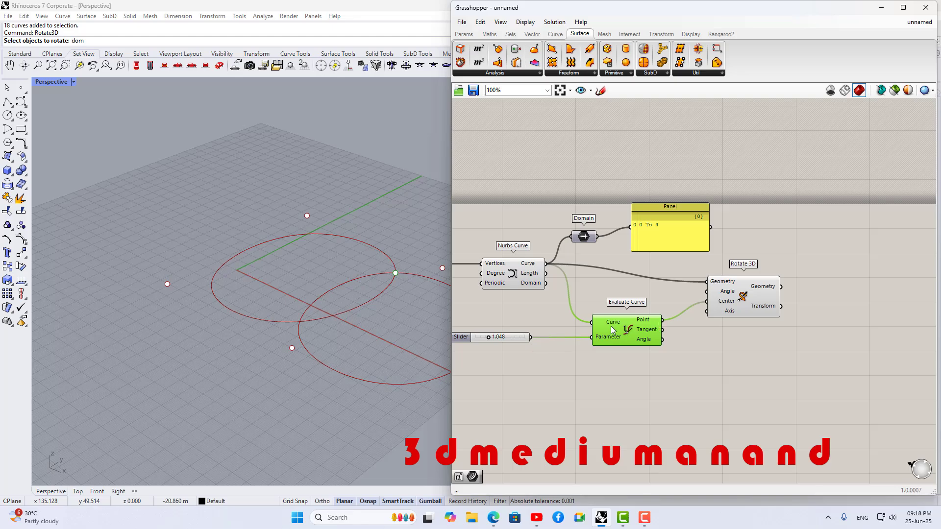
scroll(269, 275, "down", 4)
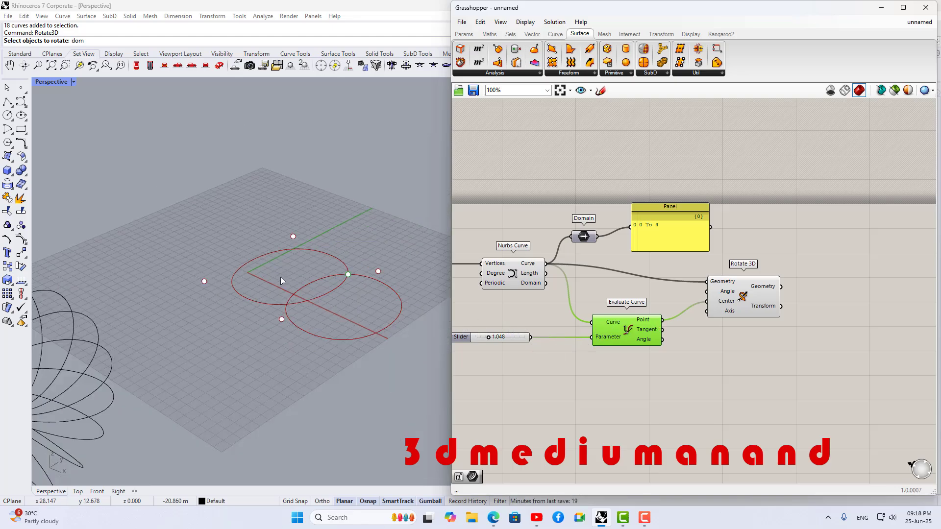
scroll(330, 275, "up", 4)
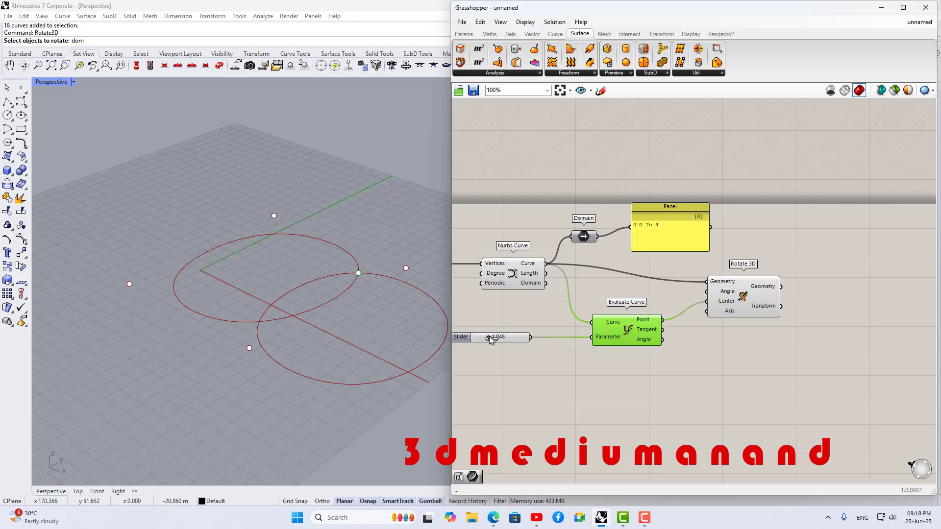
mouse_move(490, 339)
left_mouse_down()
mouse_move(512, 339)
mouse_move(482, 337)
left_mouse_up()
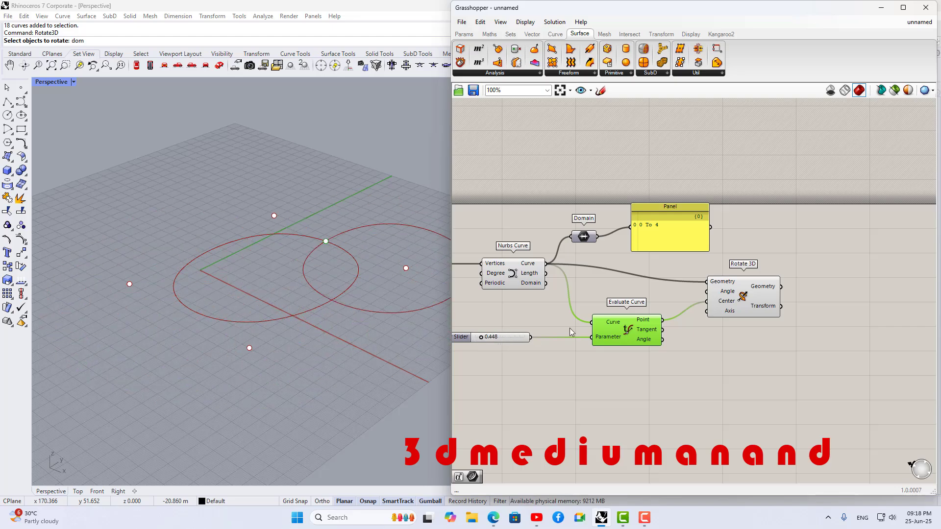
Wire Evaluate Curve's Tangent output into Rotate 3D's Axis input so the curve rotates about its tangent.
left_click_drag(722, 307, 730, 313)
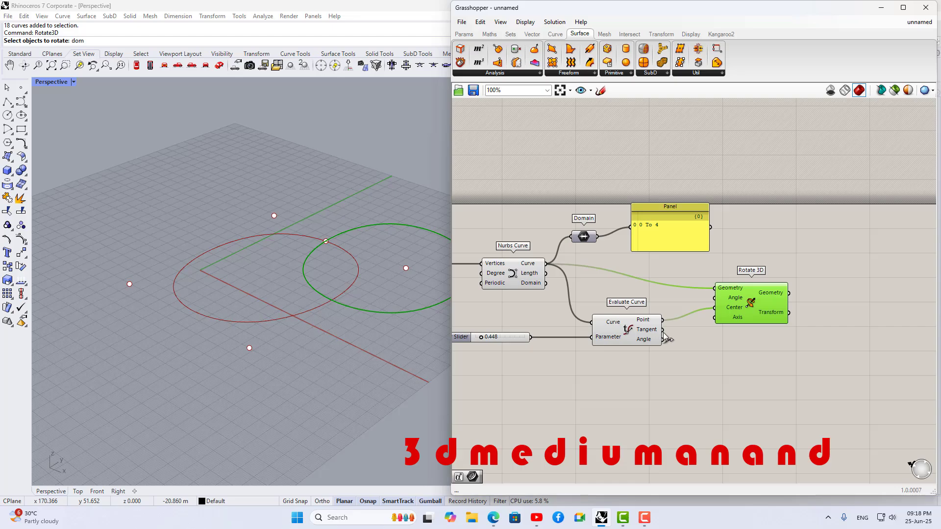
left_click_drag(662, 329, 715, 318)
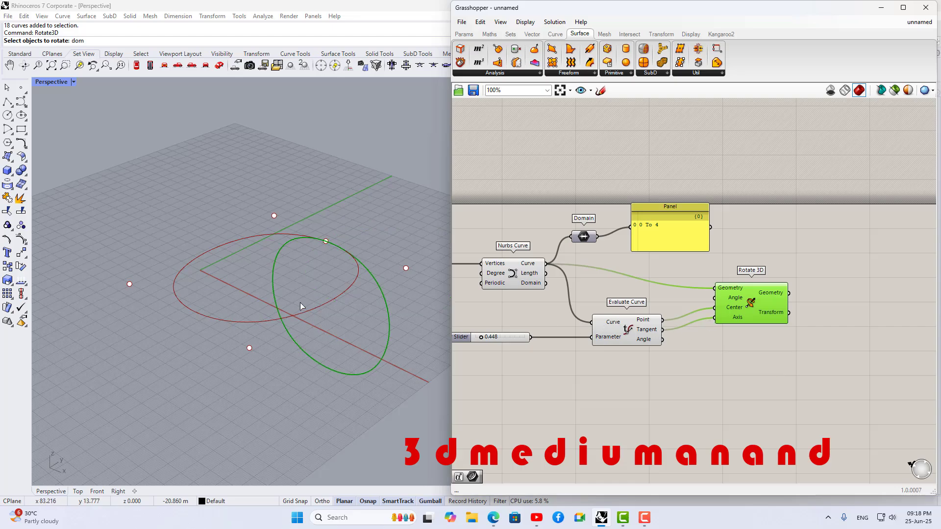
right_click_drag(328, 286, 325, 245)
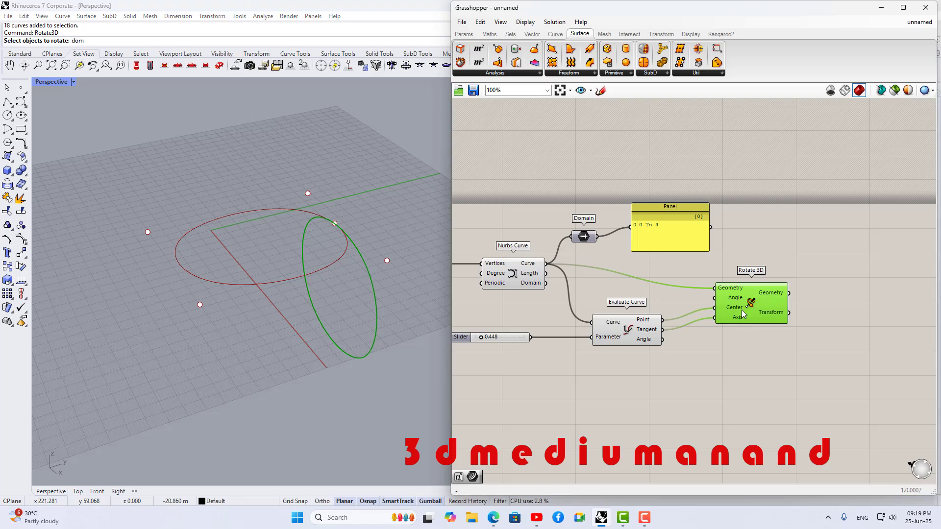
Reposition the Rotate 3D component slightly higher than Evaluate Curve, leaving free space below it.
left_click_drag(757, 307, 755, 314)
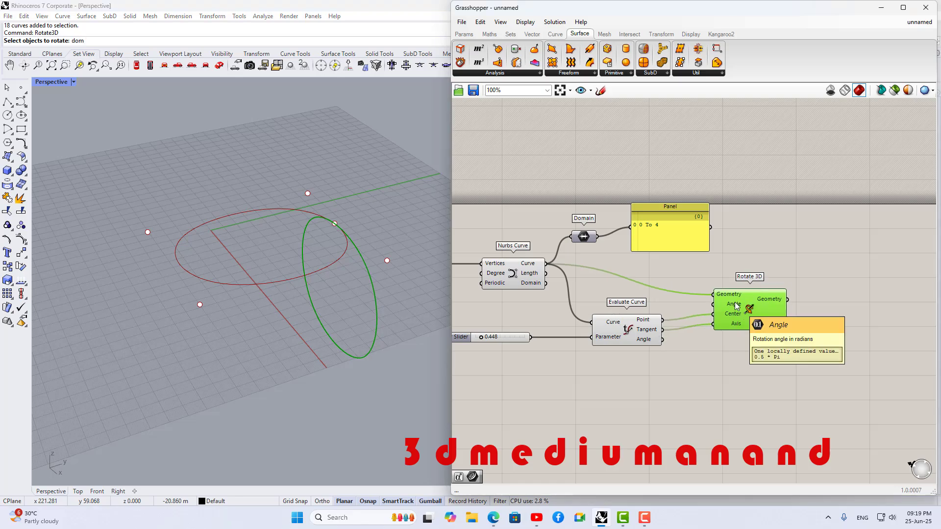
scroll(362, 257, "down", 3)
scroll(137, 272, "up", 3)
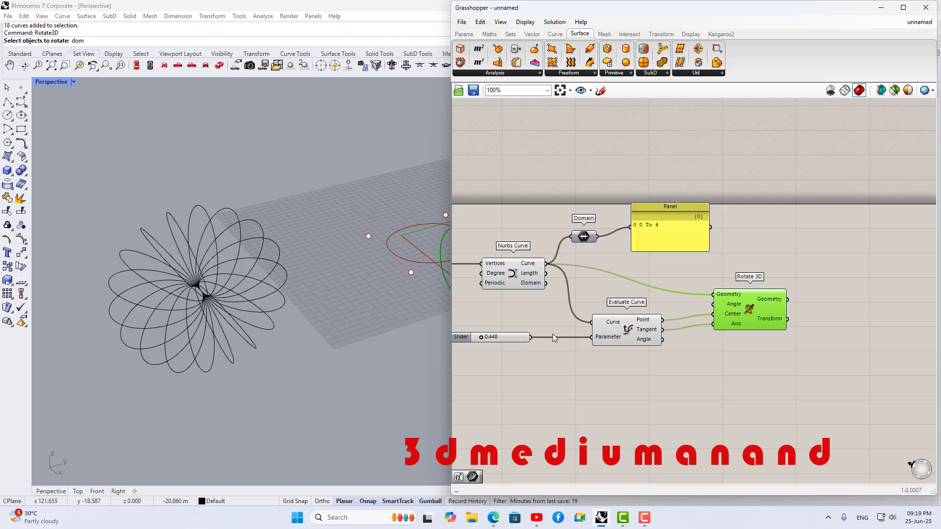
left_click_drag(749, 309, 749, 295)
left_click(701, 356)
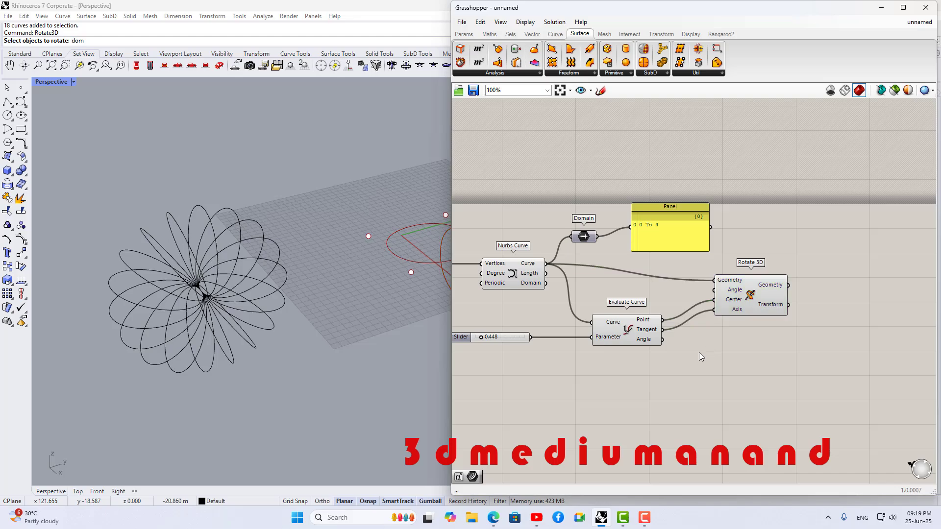
Add a Number Slider in the free space below Evaluate Curve and Rotate 3D.
double_click(755, 375)
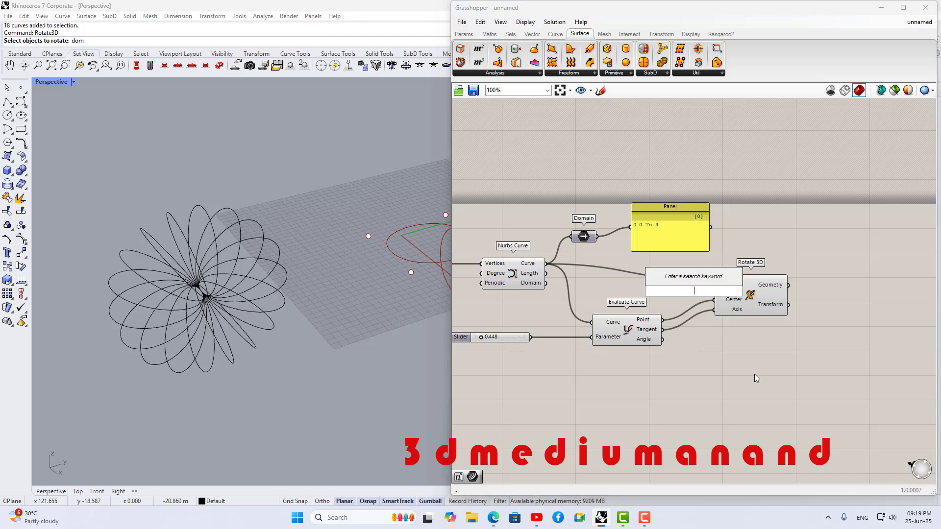
type("number")
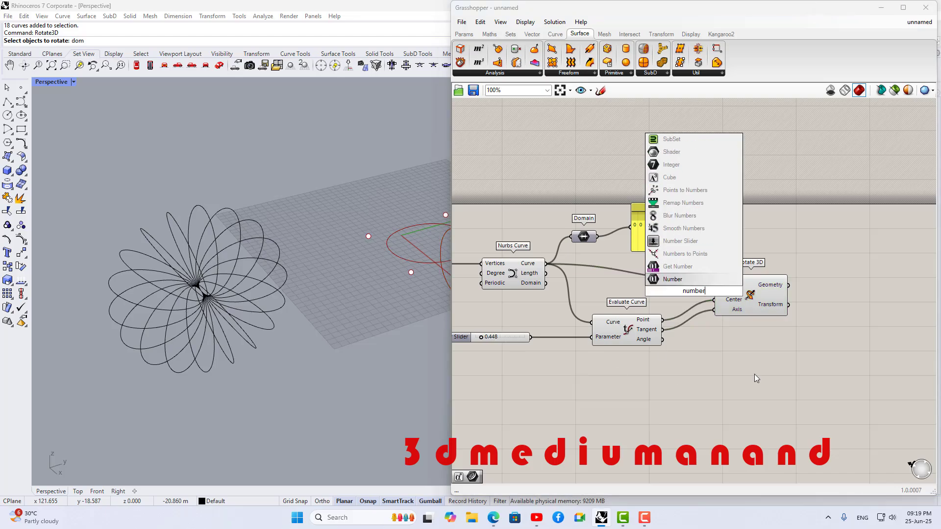
left_click(690, 240)
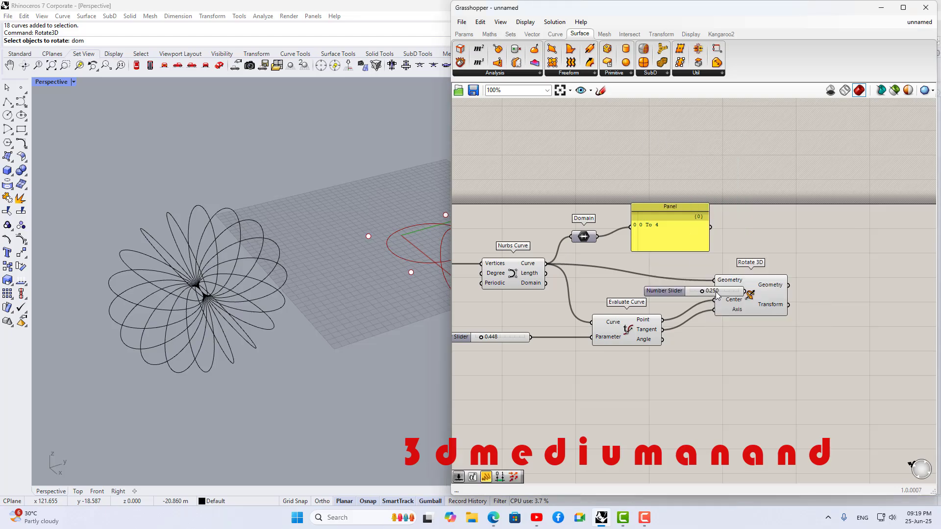
left_click_drag(717, 294, 721, 391)
Set the new Number Slider's maximum to 360 and commit the change.
right_click(709, 386)
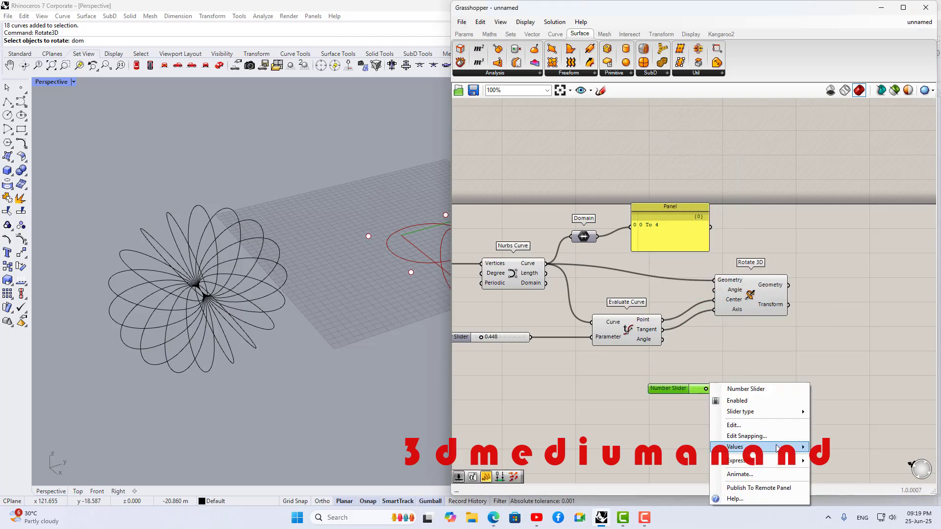
mouse_move(777, 447)
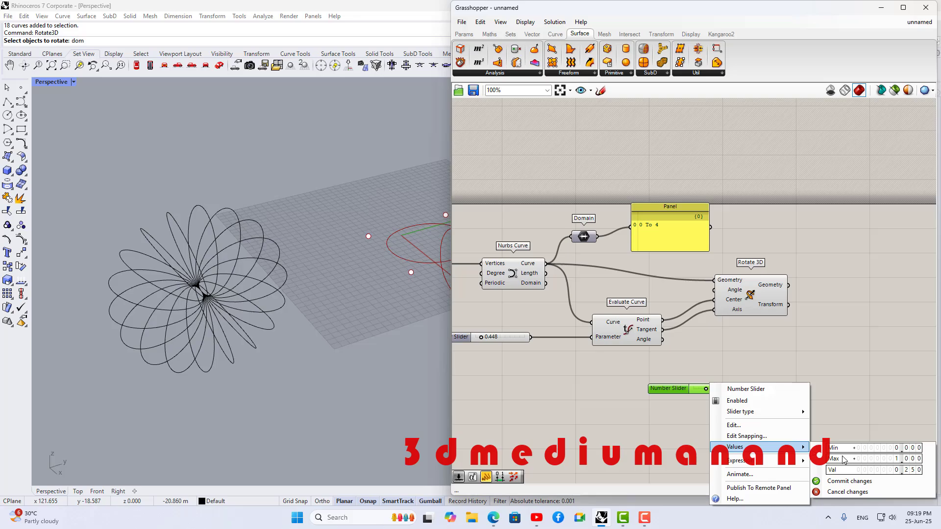
left_click(896, 460)
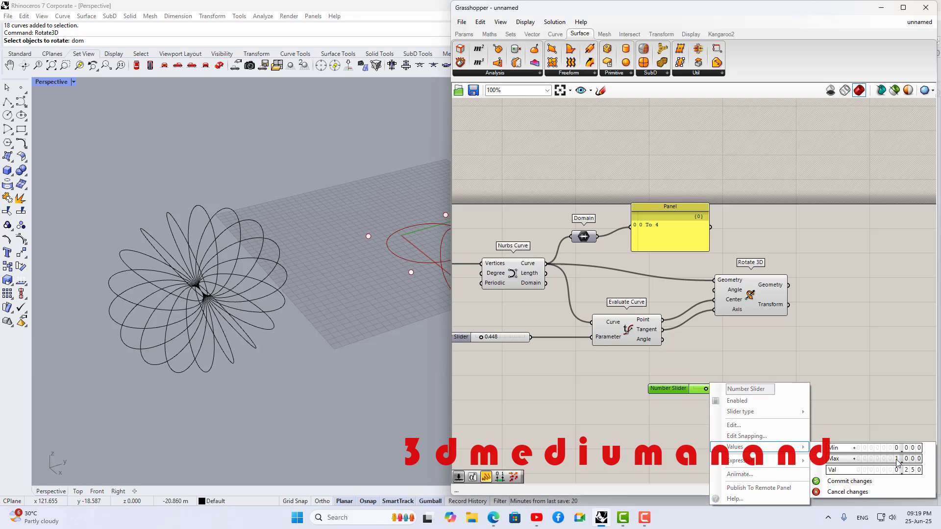
double_click(897, 461)
left_click(862, 459)
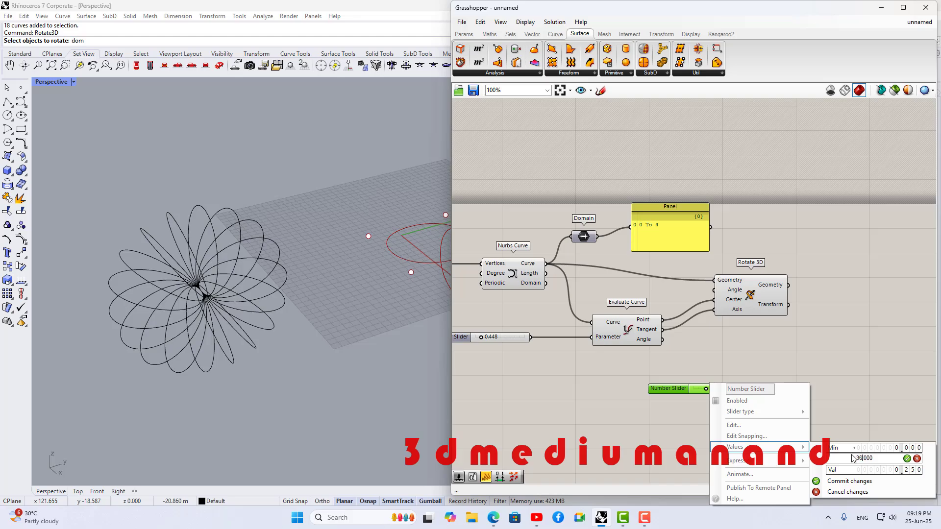
left_click(907, 458)
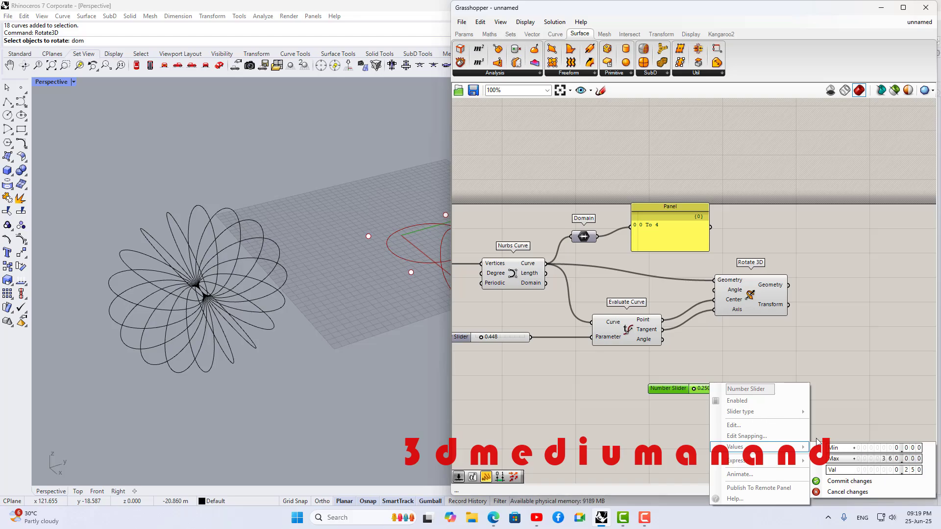
left_click(838, 481)
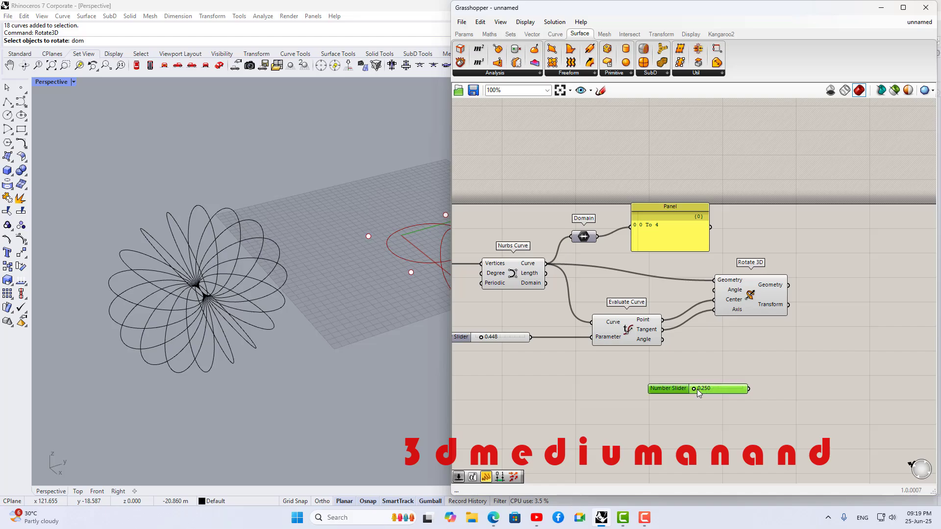
Set the slider to 295.200, with three copies stacked below it set to 180, 90 and 45.
left_click_drag(695, 389, 670, 425)
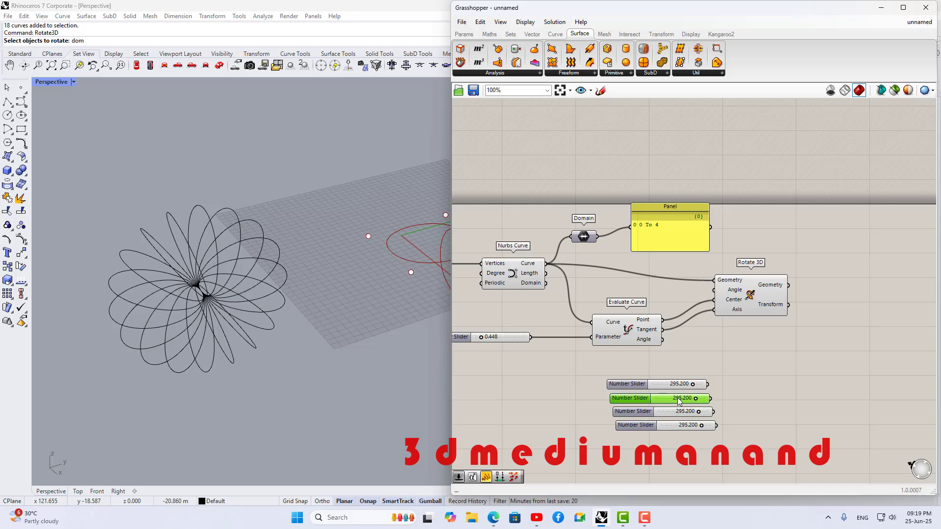
double_click(678, 399)
type("180")
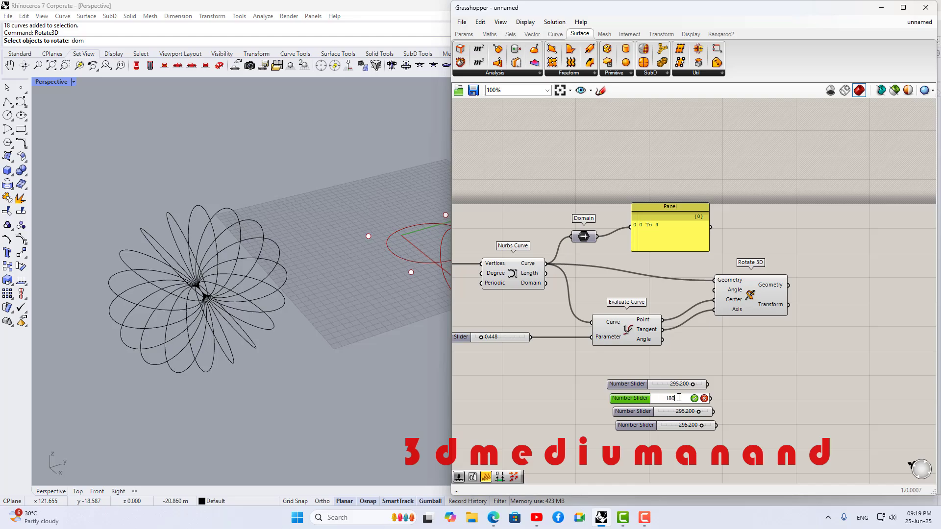
key("Return")
double_click(687, 411)
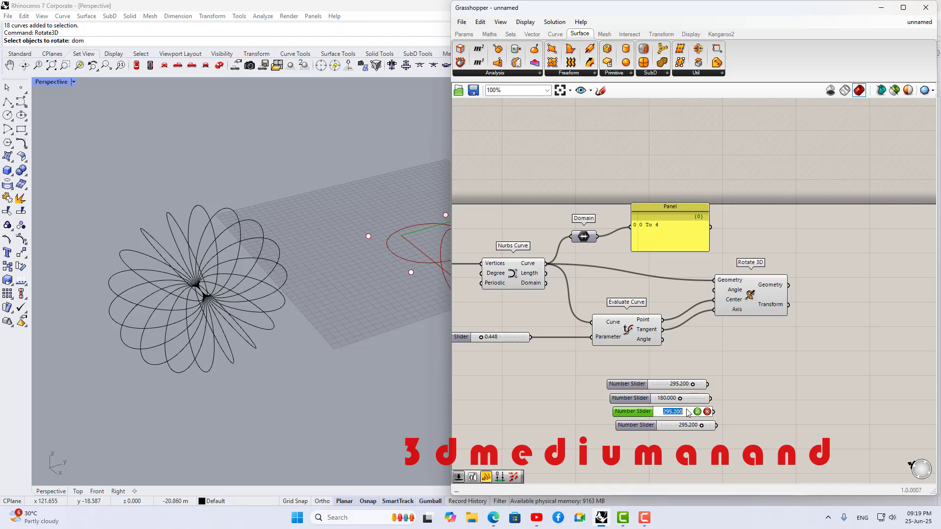
type("90")
key("Return")
left_click(690, 426)
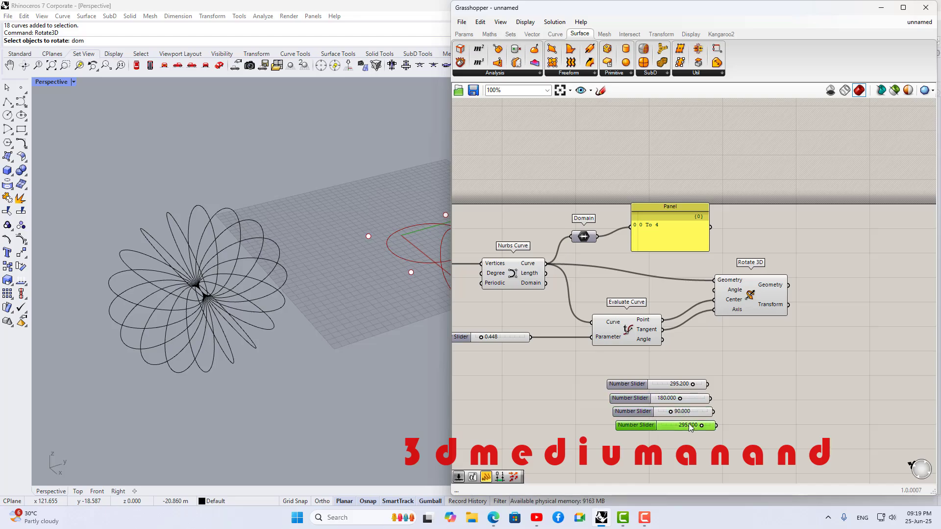
double_click(689, 426)
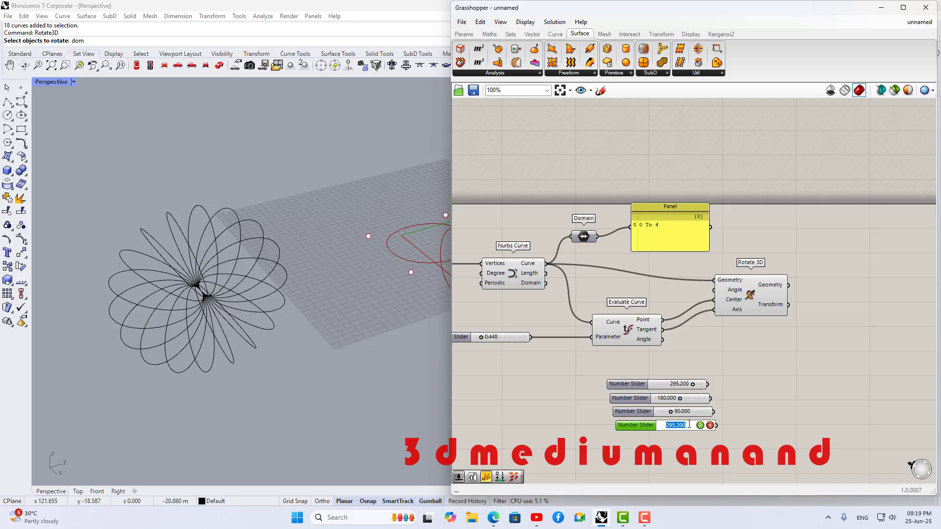
type("45")
left_click(700, 425)
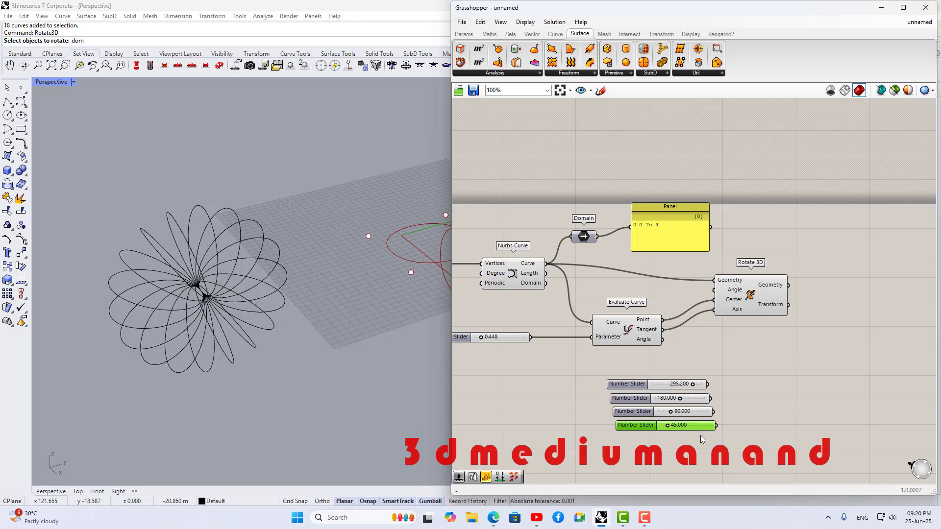
Move the four angle sliders above Rotate 3D and shift the Panel to just above the Domain component.
left_click(684, 384)
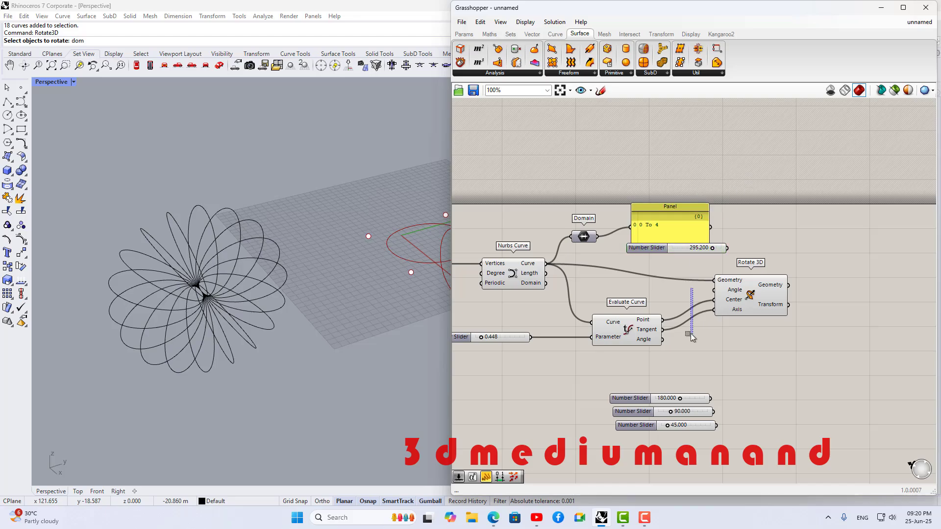
left_click(697, 344)
left_click_drag(706, 438, 726, 150)
left_click_drag(678, 227, 615, 192)
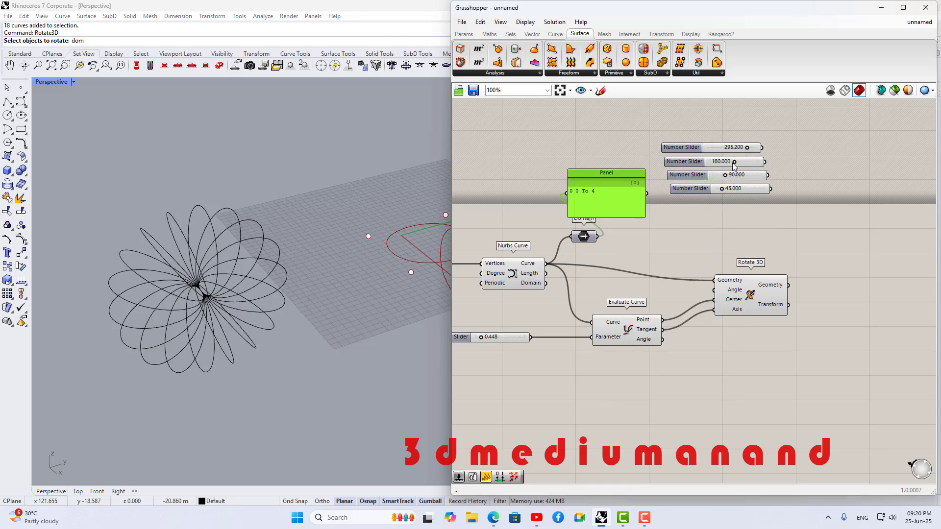
Place the four-slider stack beside Domain, and spread out Rotate 3D to the right and Evaluate Curve downward.
left_click_drag(747, 133, 701, 218)
left_click_drag(746, 135, 710, 219)
left_click_drag(740, 123, 711, 221)
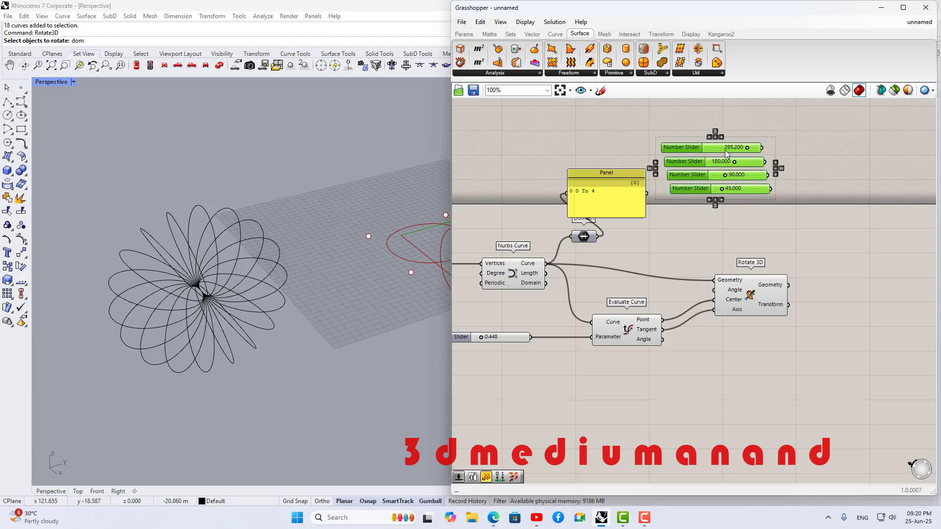
left_click_drag(722, 165, 682, 236)
left_click_drag(755, 289, 824, 301)
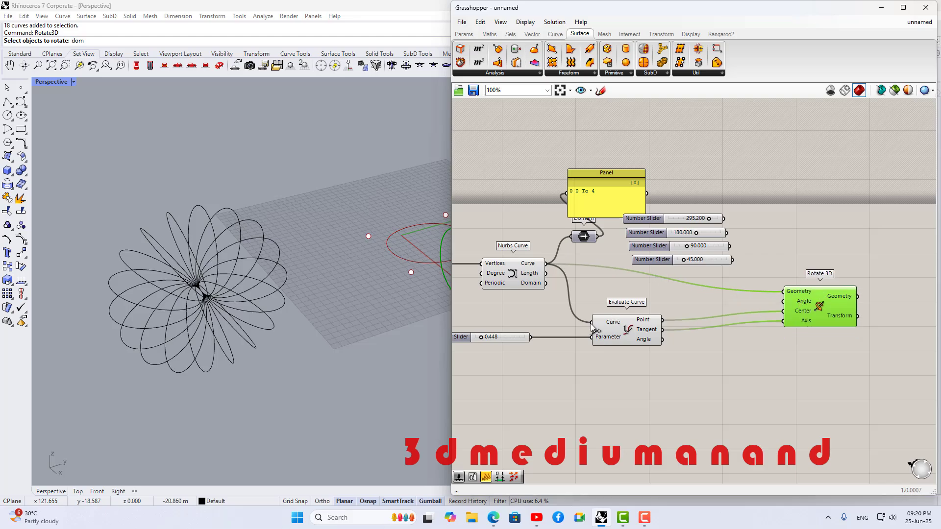
left_click_drag(627, 323, 628, 353)
Examine the locally set number of Rotate 3D's Angle input without changing it.
left_click(795, 300)
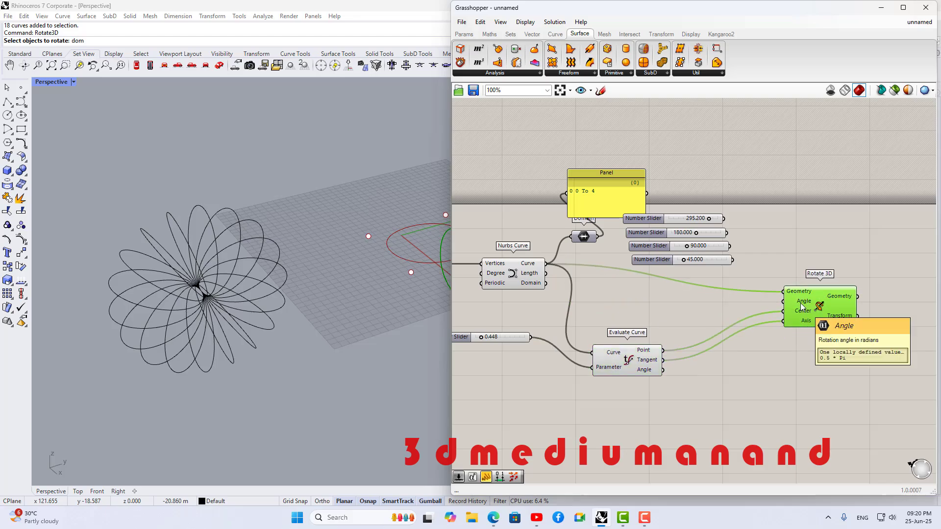
right_click(802, 301)
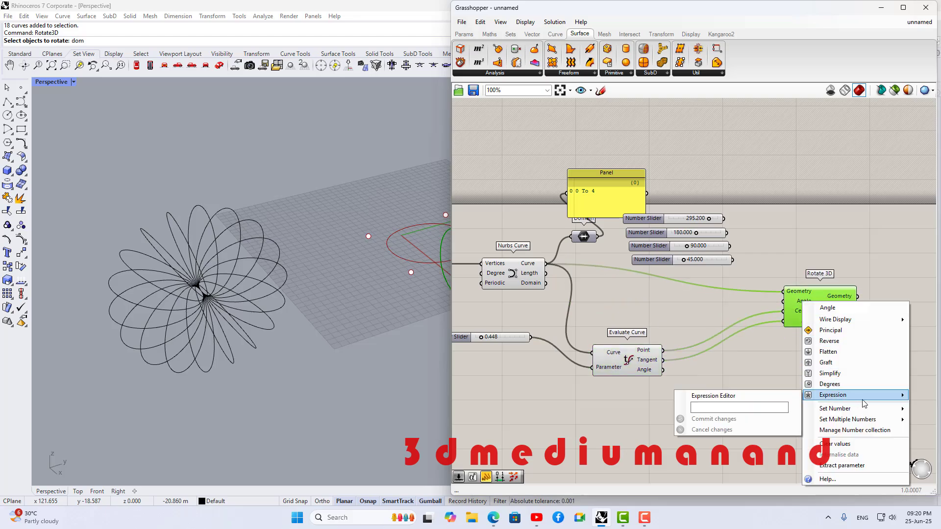
mouse_move(859, 412)
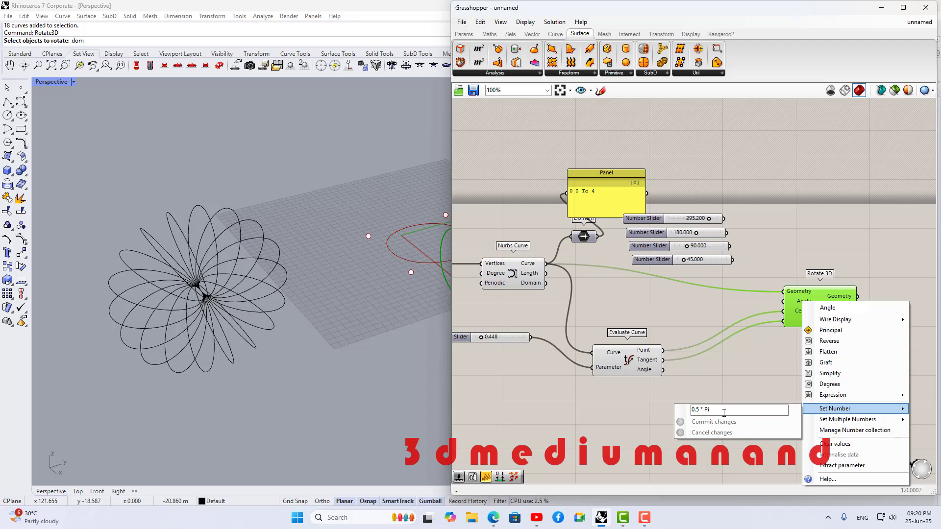
left_click(712, 326)
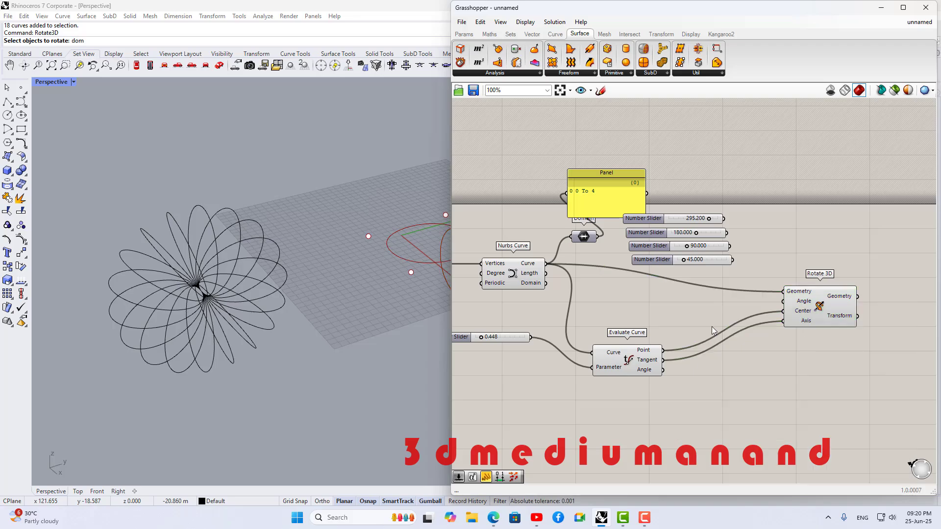
Sketch a freehand circle with two radii, the angle between them and the marked arc on the canvas, and discard the sketch.
left_click(601, 91)
mouse_move(738, 371)
left_mouse_down()
mouse_move(675, 425)
mouse_move(790, 386)
mouse_move(744, 369)
left_mouse_up()
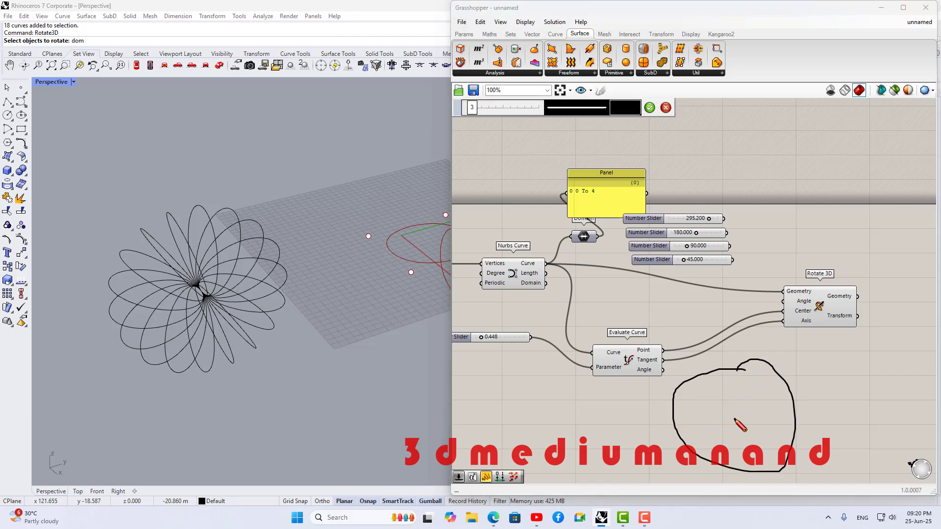
mouse_move(735, 420)
left_mouse_down()
mouse_move(796, 418)
mouse_move(812, 428)
left_mouse_up()
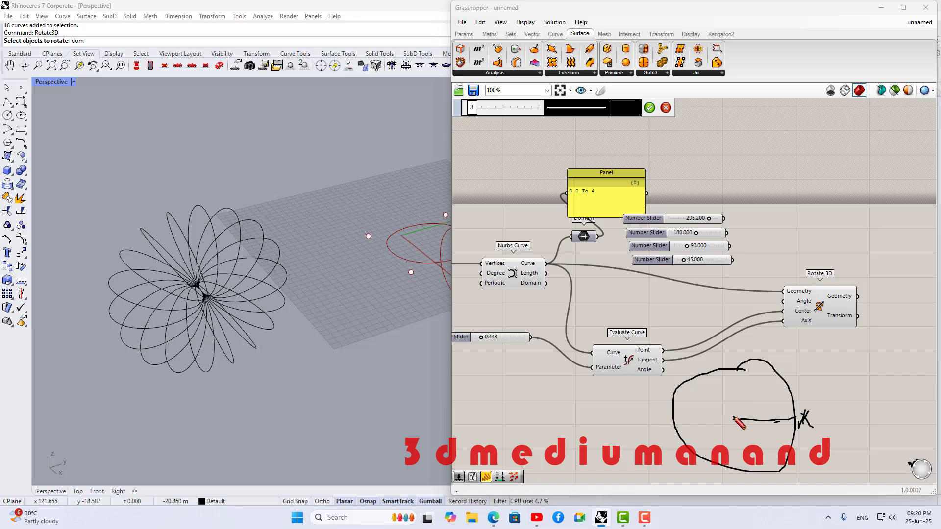
mouse_move(733, 418)
left_mouse_down()
mouse_move(794, 365)
mouse_move(787, 379)
left_mouse_up()
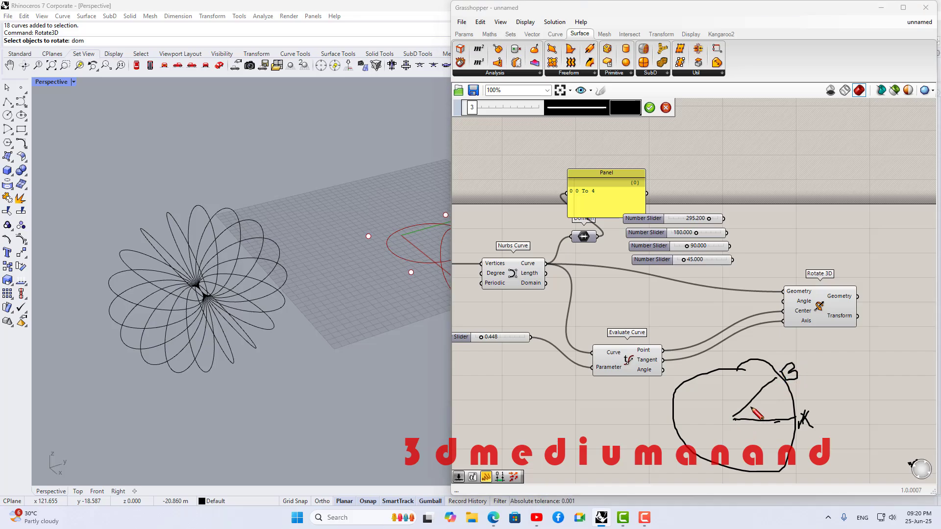
mouse_move(752, 408)
left_mouse_down()
mouse_move(763, 417)
mouse_move(749, 404)
mouse_move(758, 406)
left_mouse_up()
mouse_move(790, 373)
left_mouse_down()
mouse_move(804, 421)
mouse_move(741, 425)
mouse_move(795, 422)
mouse_move(748, 423)
mouse_move(777, 448)
mouse_move(813, 380)
mouse_move(838, 396)
left_mouse_up()
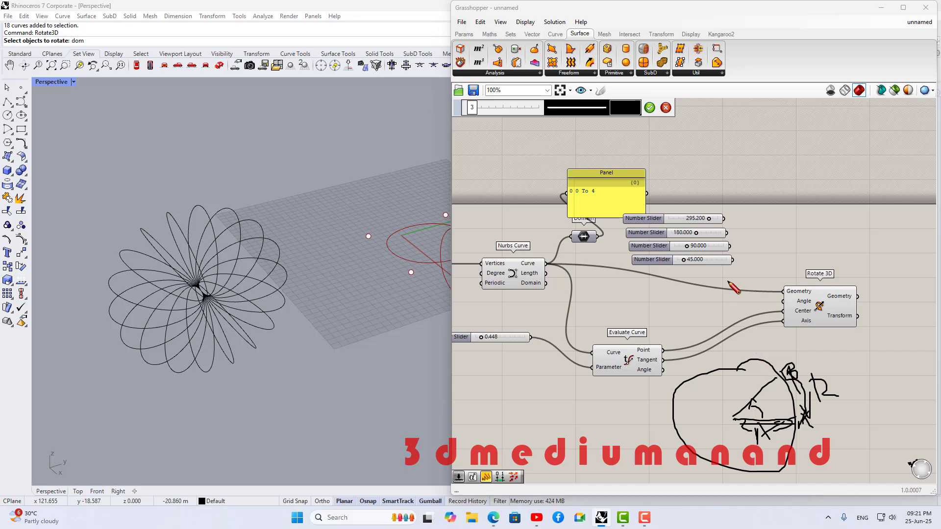
left_click(666, 107)
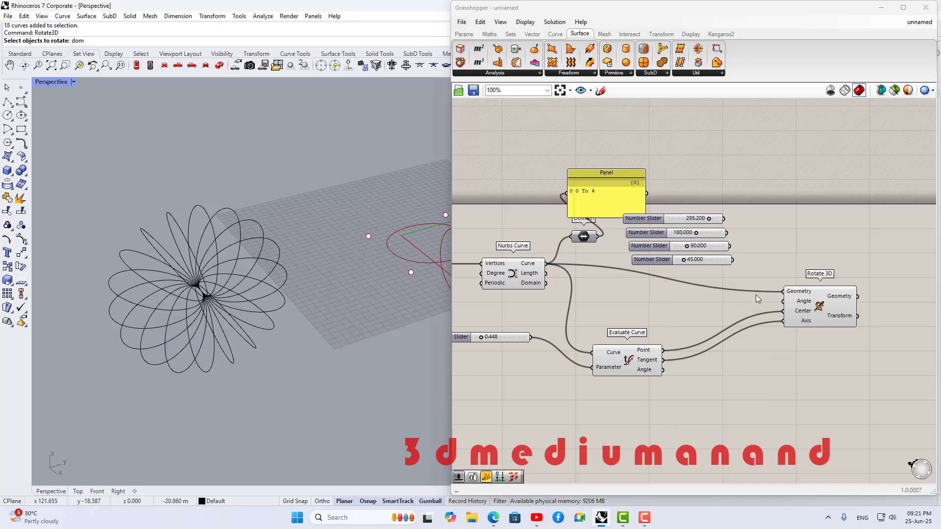
Wire the 295.200, 180 and 90 sliders together into Rotate 3D's Angle input.
left_click_drag(725, 221, 784, 310)
key("ctrl+z")
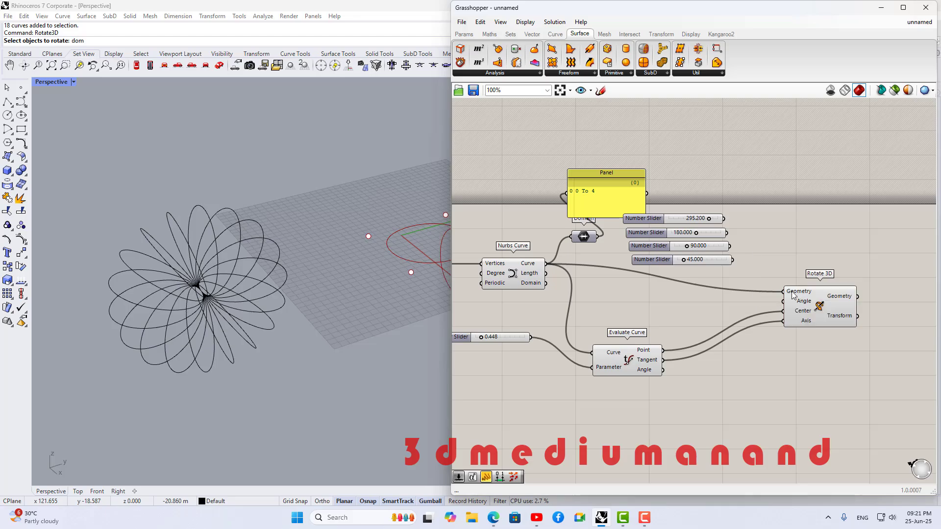
left_click_drag(724, 218, 784, 301)
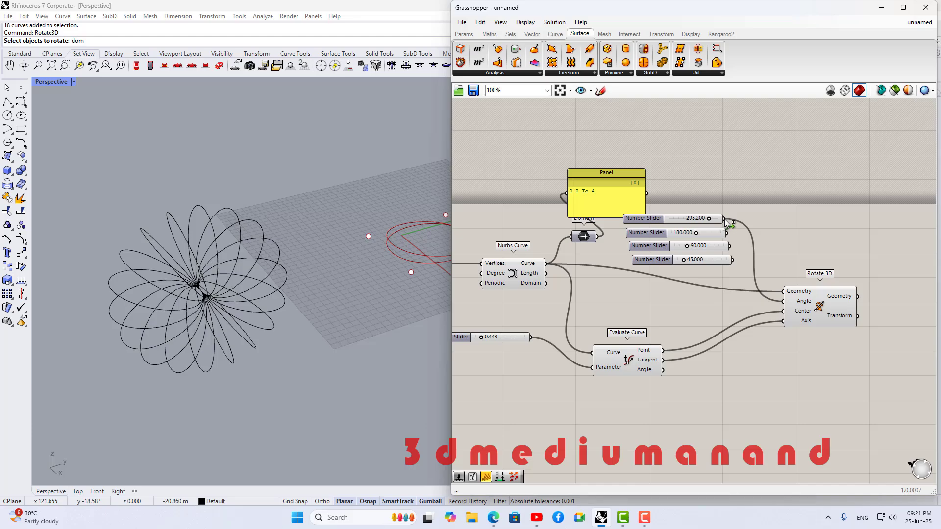
left_click_drag(725, 220, 783, 302)
left_click_drag(727, 234, 784, 301, "shift")
left_click_drag(730, 246, 786, 309, "shift")
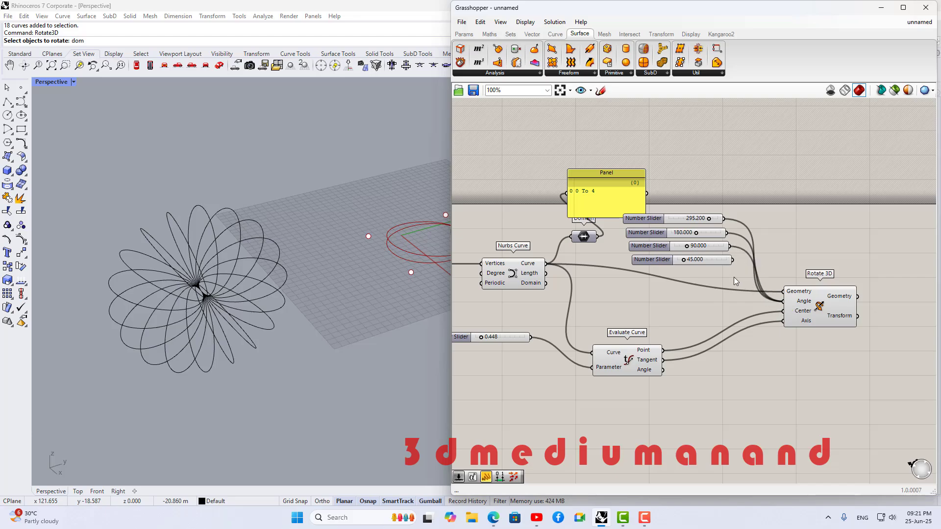
Rewire the 295.200, 180 and 90 sliders into Rotate 3D's Angle input one at a time, each replacing the existing connections.
right_click_drag(291, 278, 427, 241)
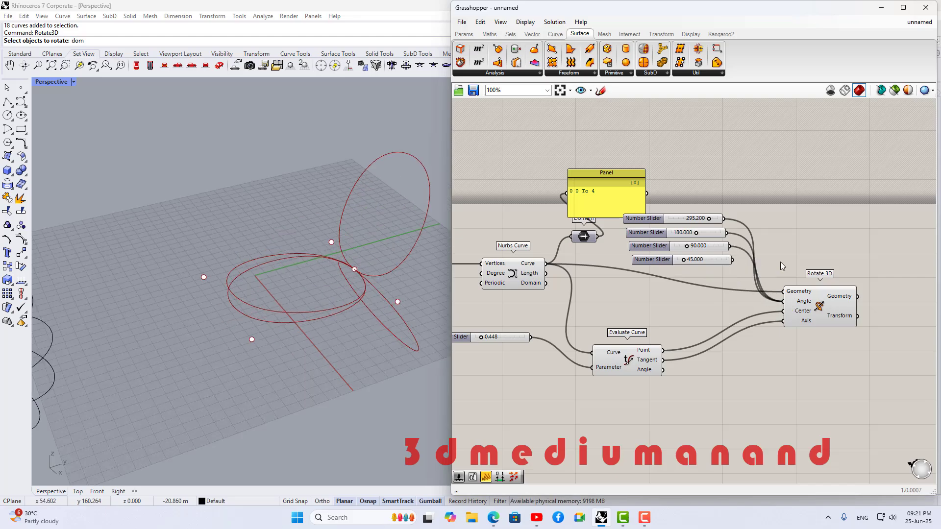
left_click_drag(725, 219, 786, 306, "shift")
left_click_drag(727, 233, 783, 301)
left_click_drag(731, 247, 783, 301)
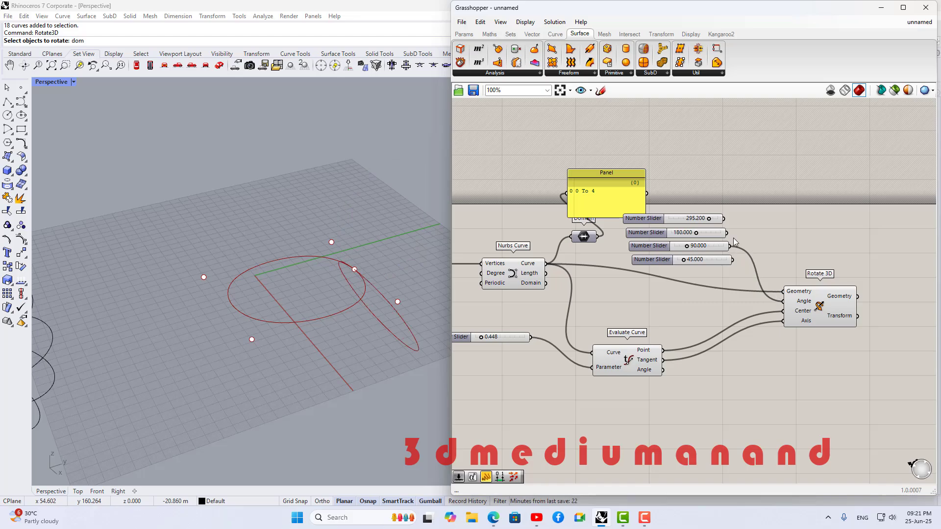
Add the 295.200, 180 and 45 sliders to Rotate 3D's Angle input alongside the connected 90 slider.
left_click_drag(723, 219, 783, 301, "shift")
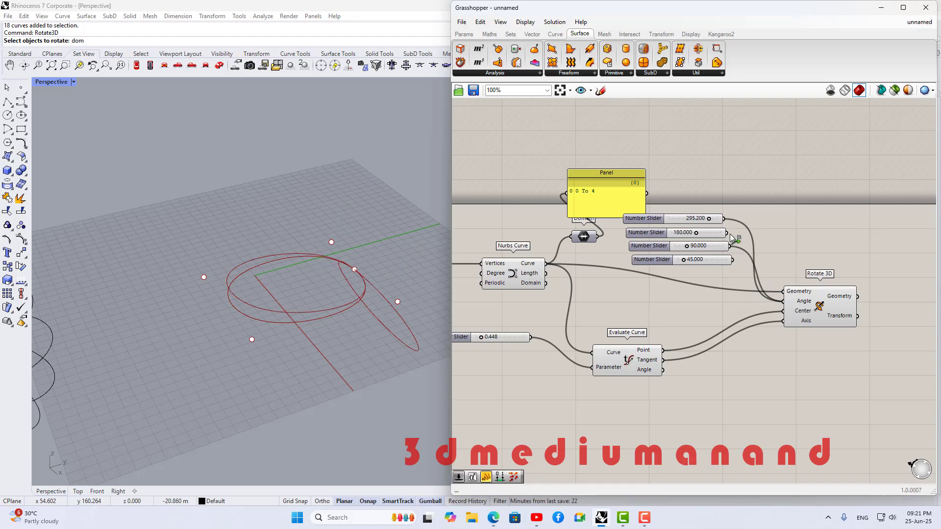
left_click_drag(727, 233, 783, 301, "shift")
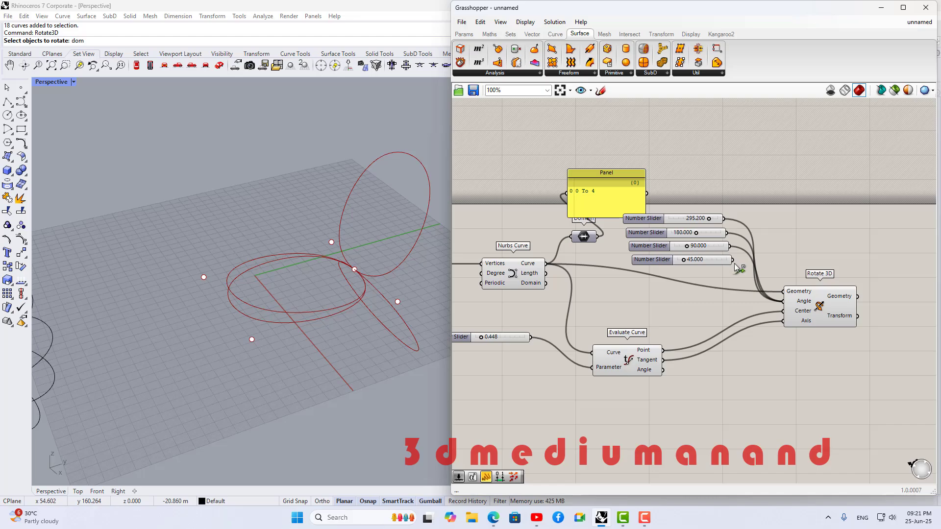
left_click_drag(734, 261, 783, 301, "shift")
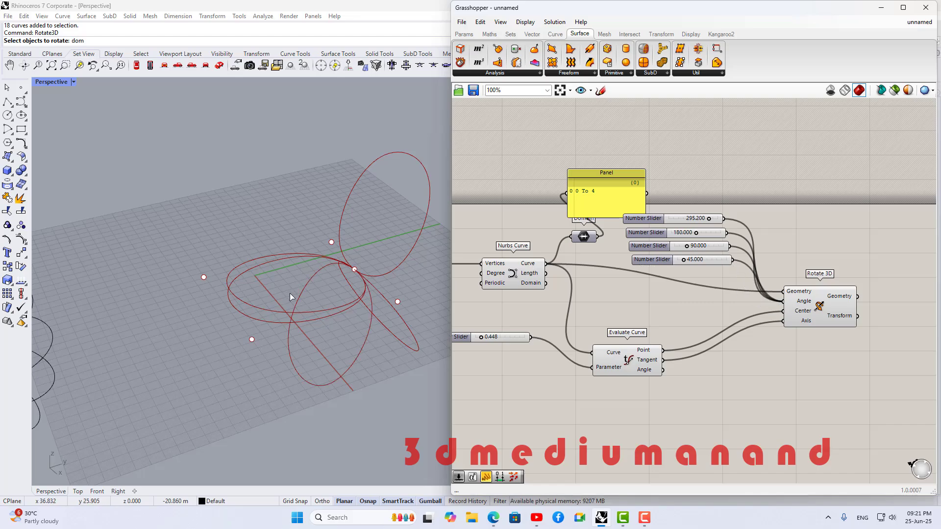
right_click_drag(289, 293, 338, 270)
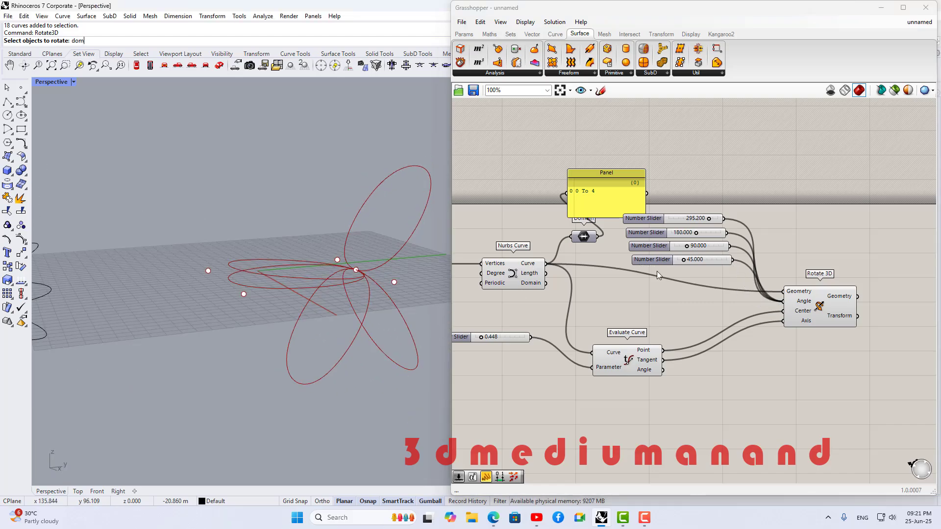
Change the 180 angle slider to 170.820.
scroll(701, 233, "up", 1)
left_click_drag(698, 237, 698, 237)
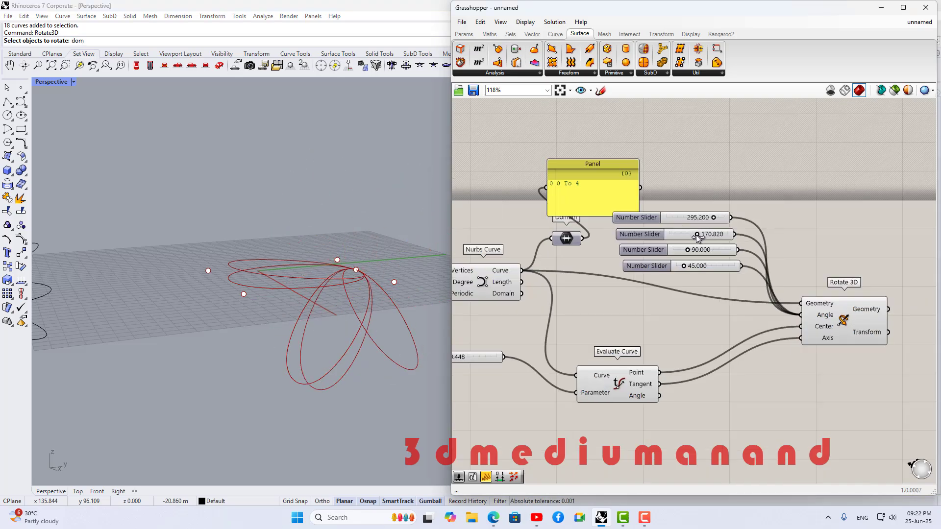
scroll(313, 296, "down", 3)
scroll(274, 294, "up", 4)
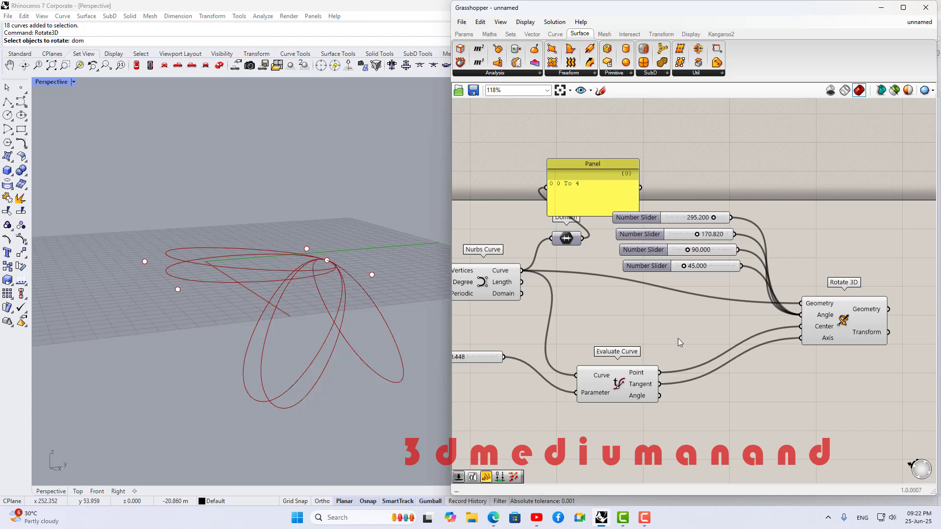
Switch Rotate 3D's Angle input to degrees and highlight the component's rotated curves in the viewport.
left_click_drag(797, 279, 682, 205)
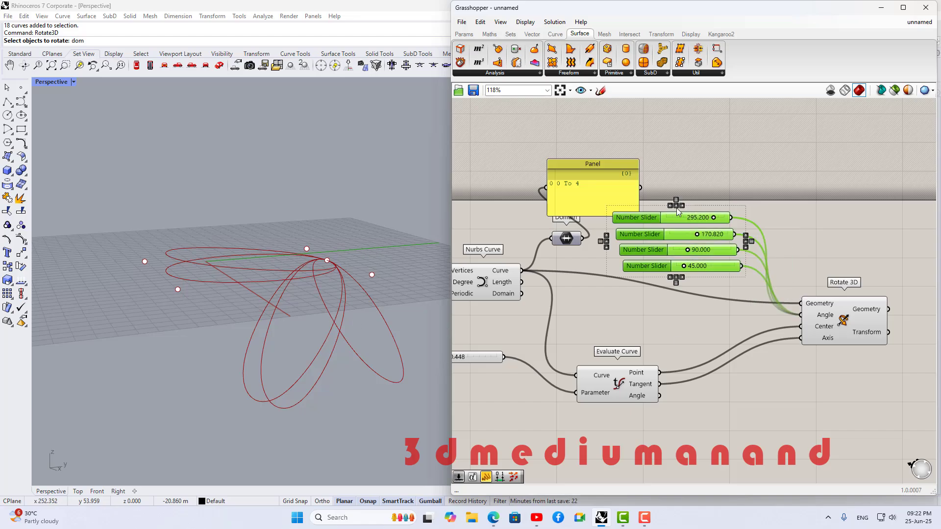
left_click(758, 352)
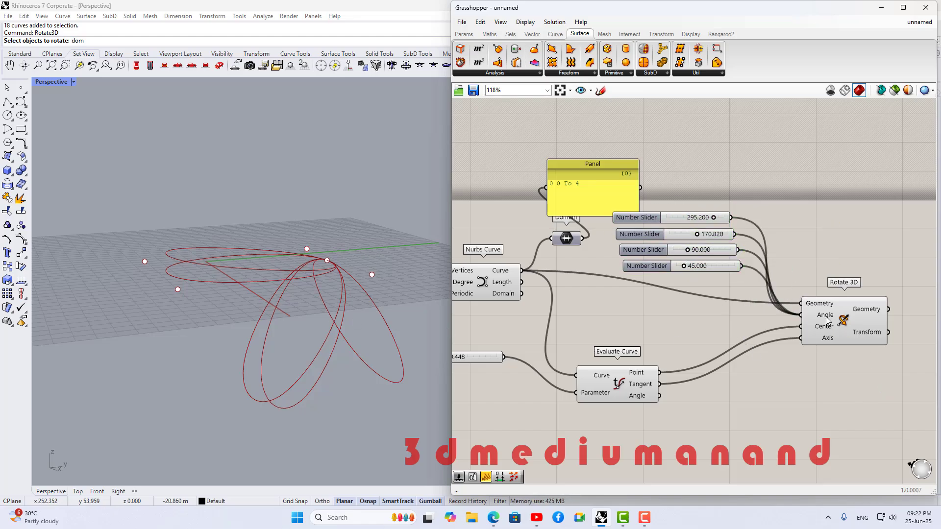
right_click(827, 320)
left_click(839, 409)
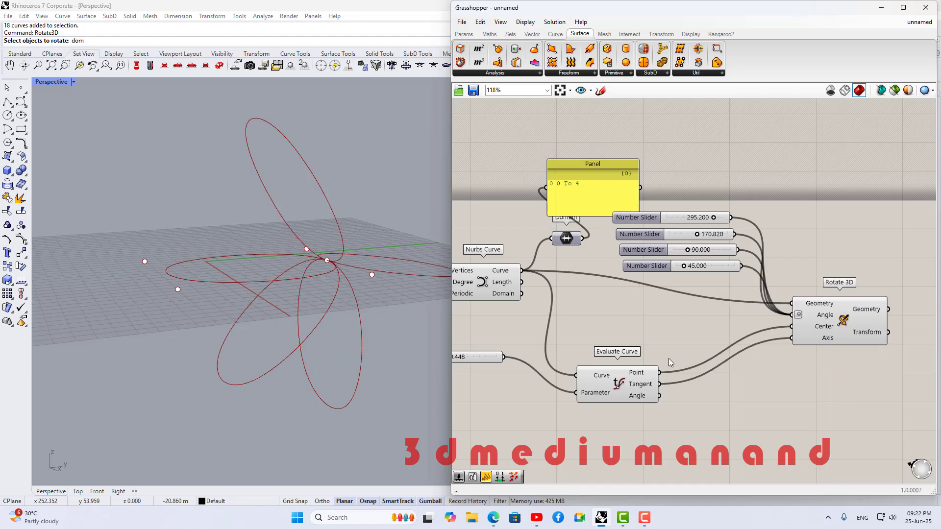
scroll(290, 275, "up", 3)
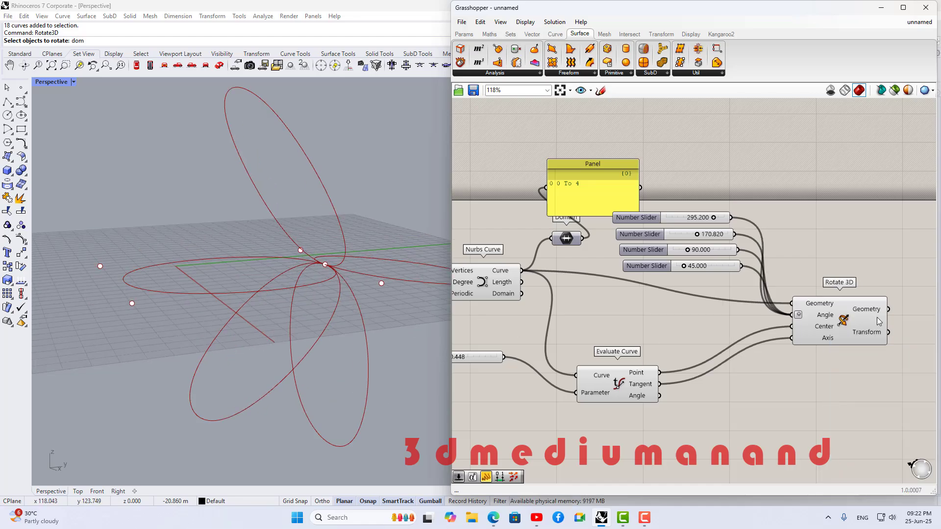
left_click_drag(829, 324, 826, 332)
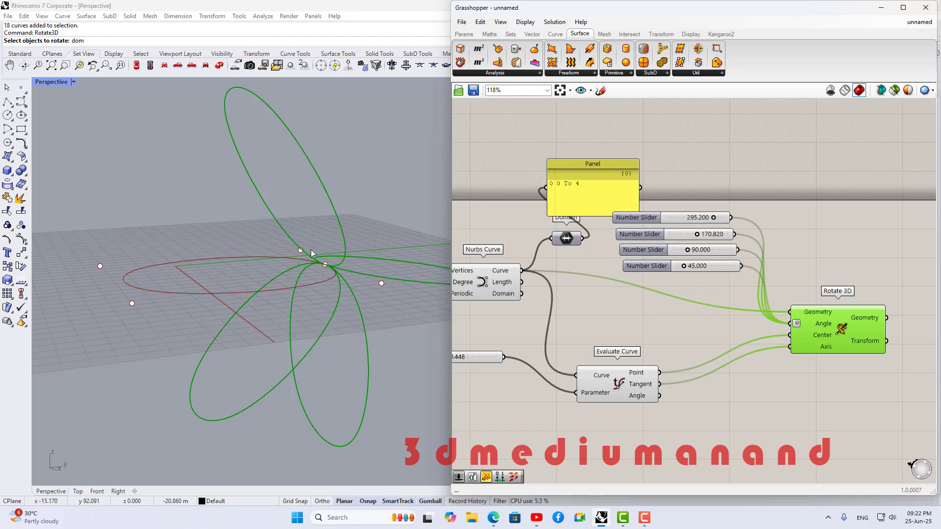
scroll(310, 249, "down", 3)
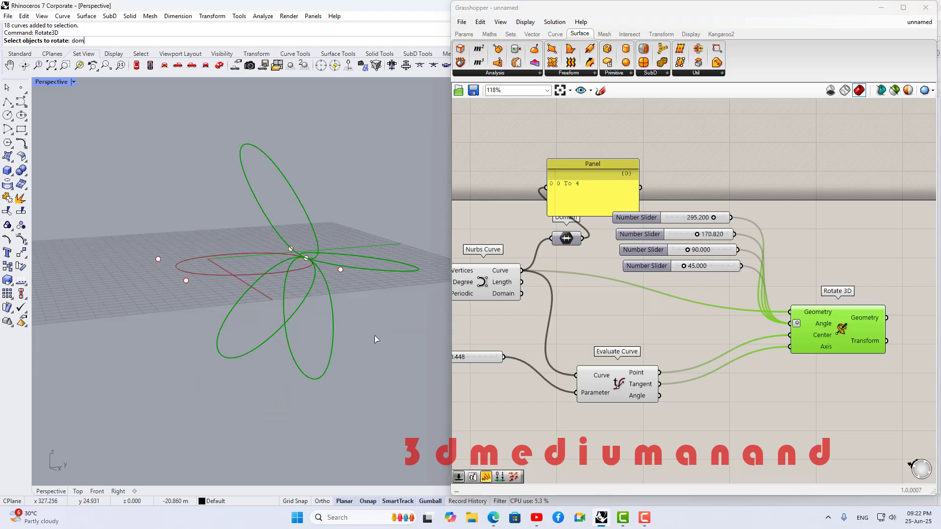
left_click(785, 355)
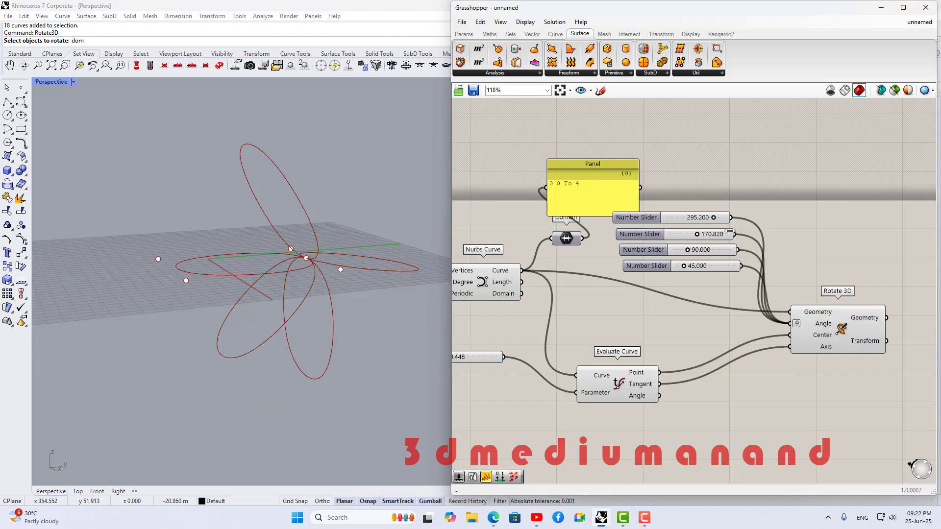
Delete the four number sliders feeding Rotate 3D's Angle input.
left_click_drag(723, 277, 608, 209)
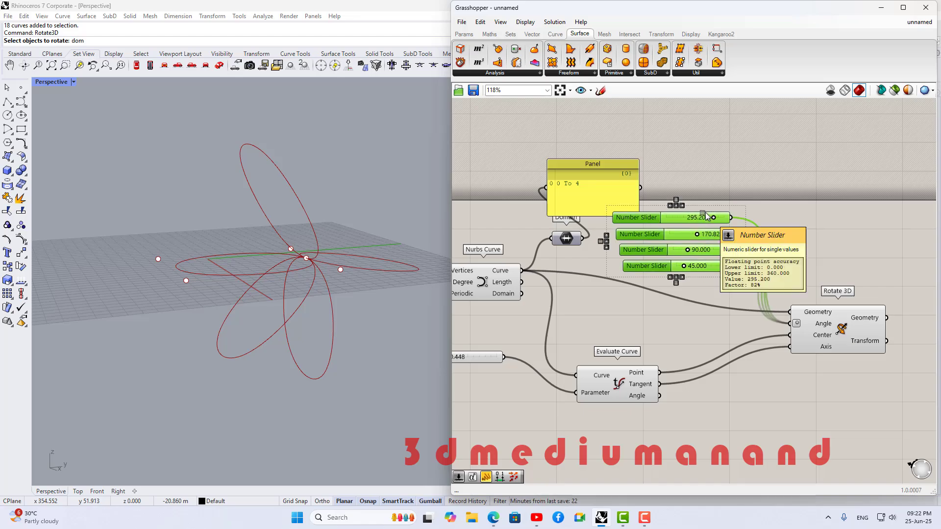
key("Delete")
left_click(855, 324)
scroll(681, 233, "down", 2)
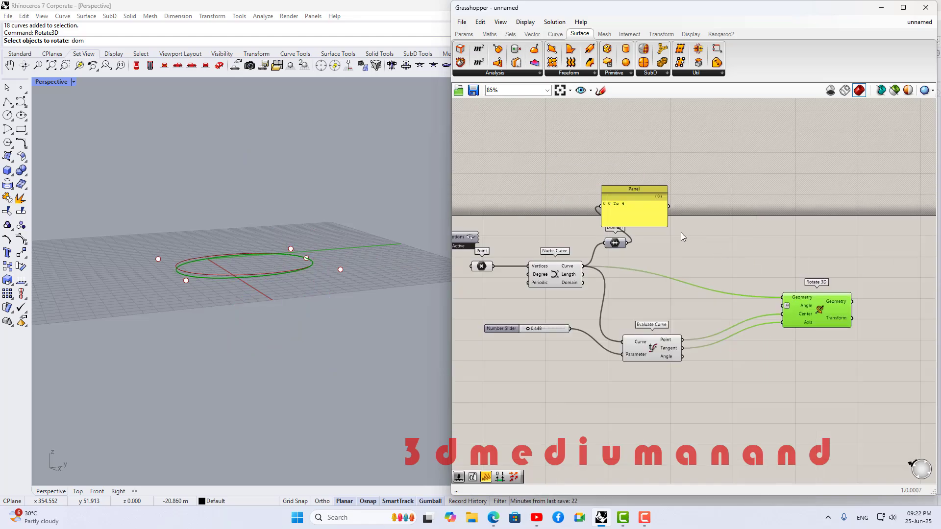
Move the Panel and the Domain component apart so that they no longer overlap on the canvas.
left_click(677, 206)
left_click_drag(680, 204, 716, 185)
left_click_drag(614, 243, 606, 239)
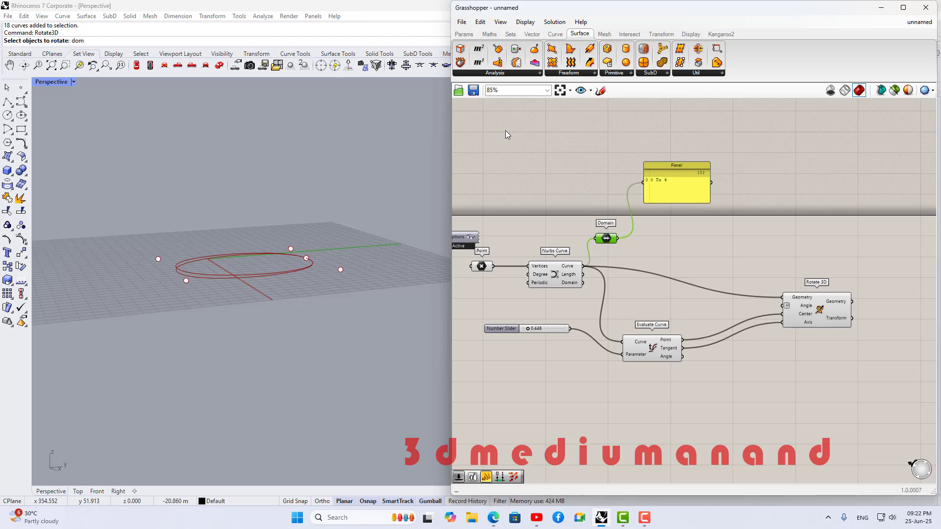
Add a Range component and wire its Range output into Rotate 3D's Angle input.
left_click(490, 34)
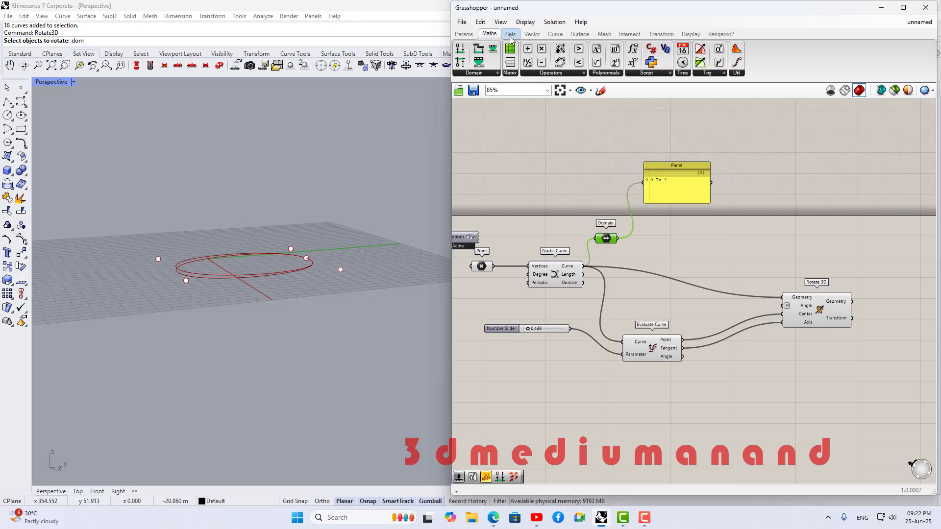
left_click(510, 33)
left_click(532, 34)
left_click(511, 34)
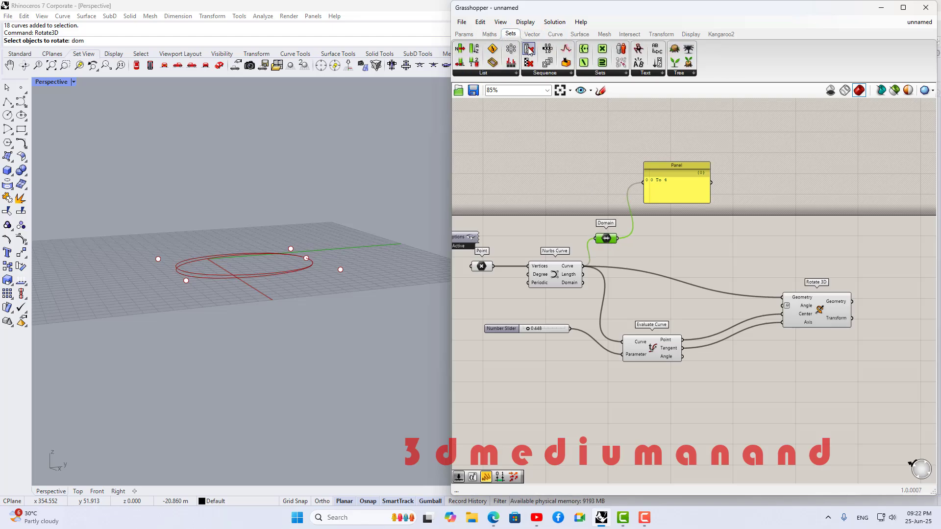
left_click_drag(555, 52, 786, 325)
scroll(773, 257, "up", 2)
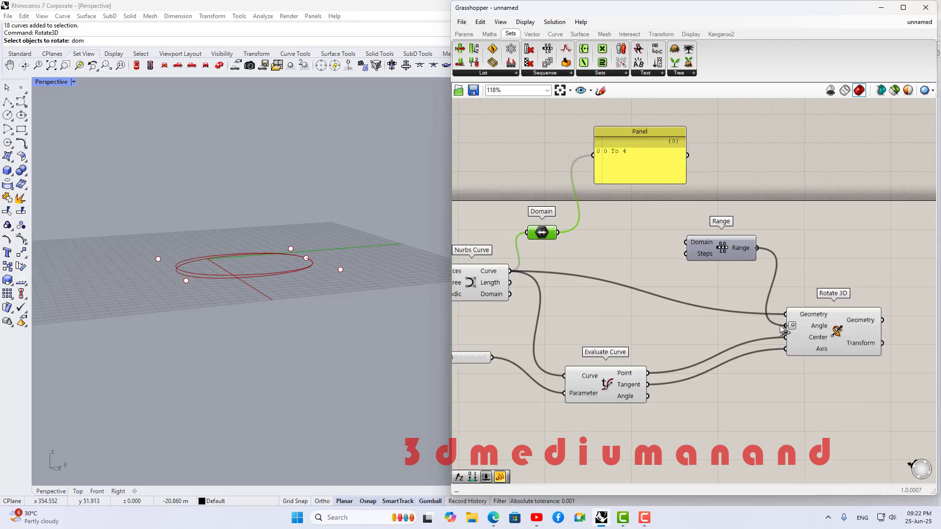
Examine the locally set Domain and Steps values of the Range component without changing them.
scroll(717, 248, "up", 4)
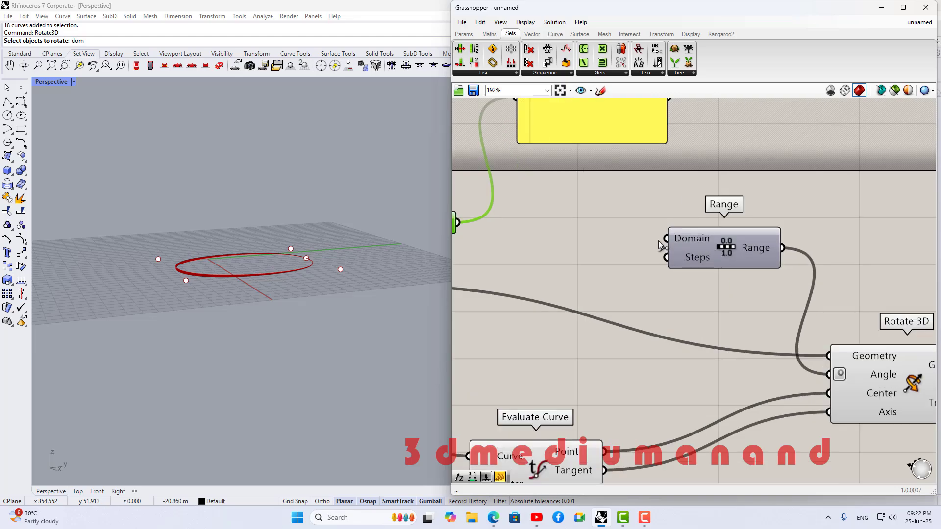
scroll(712, 234, "down", 2)
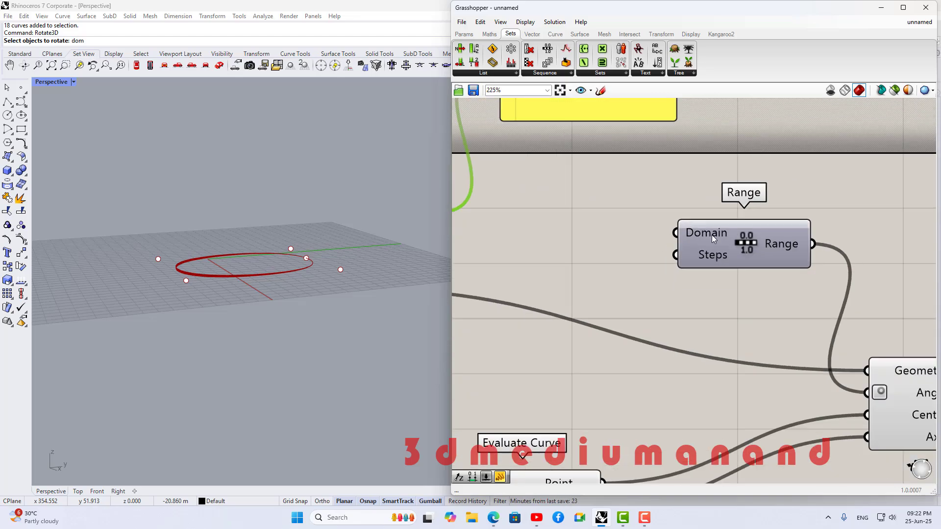
scroll(712, 235, "up", 3)
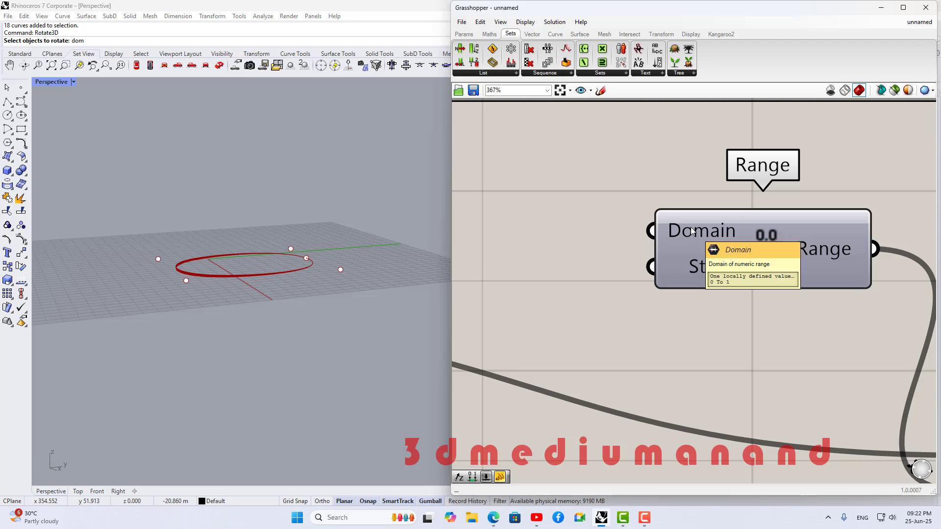
scroll(692, 232, "down", 1)
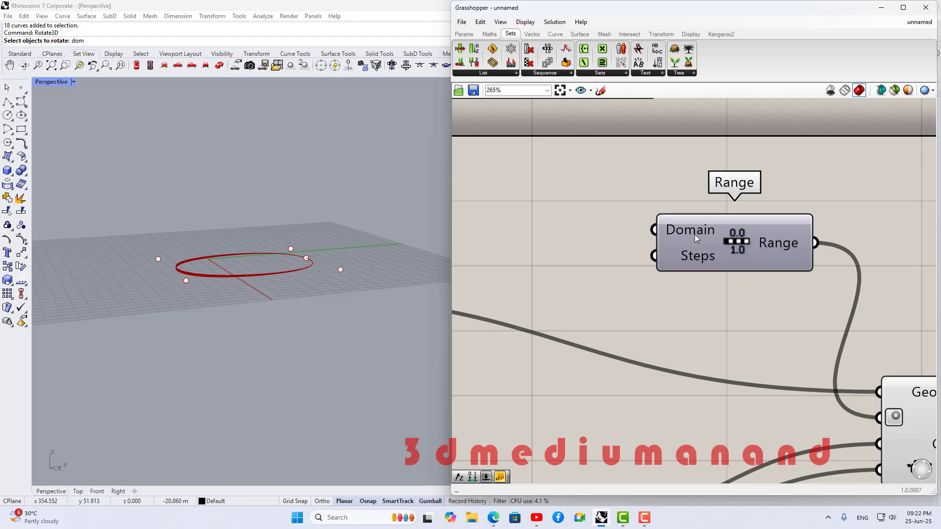
scroll(688, 234, "down", 1)
right_click(683, 230)
mouse_move(760, 321)
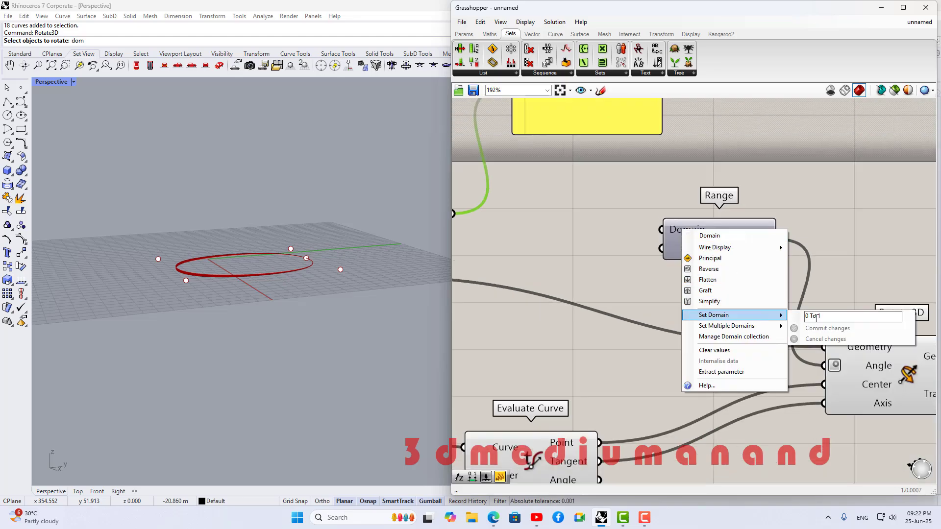
left_click(633, 259)
right_click(694, 248)
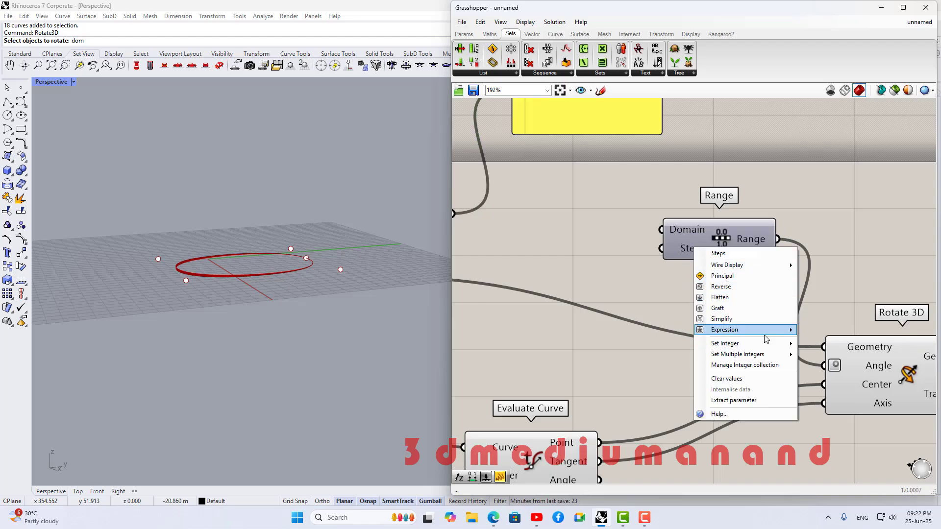
mouse_move(768, 344)
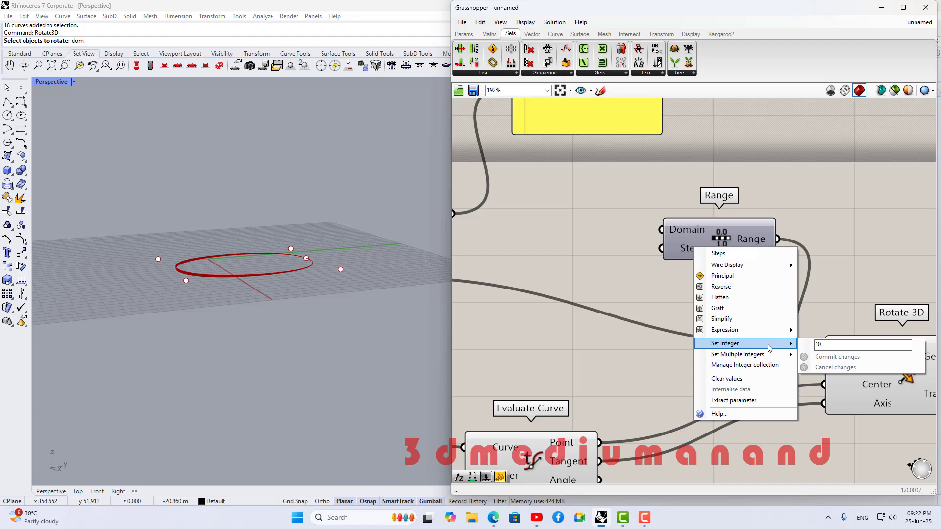
Examine the closely spaced rotated copies of the curve from near and from above in the Perspective viewport.
scroll(165, 286, "up", 5)
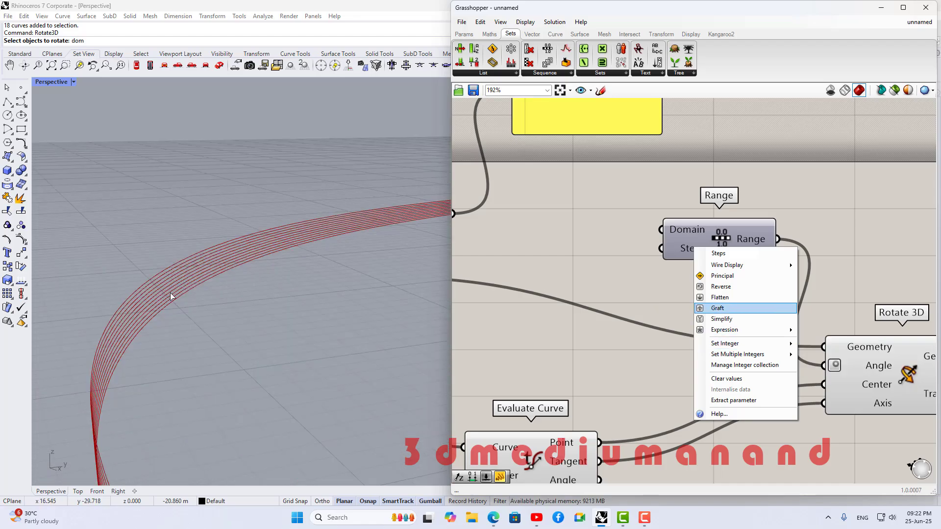
scroll(174, 299, "up", 3)
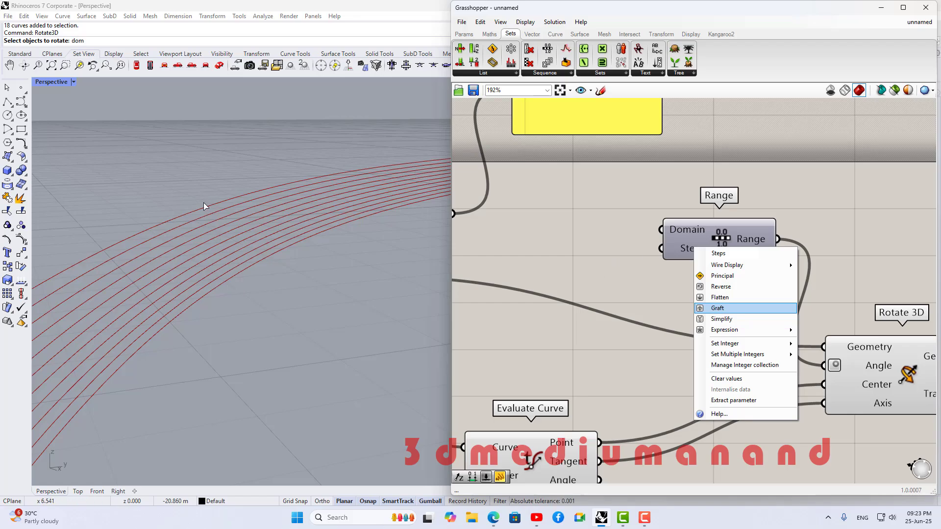
scroll(206, 245, "down", 5)
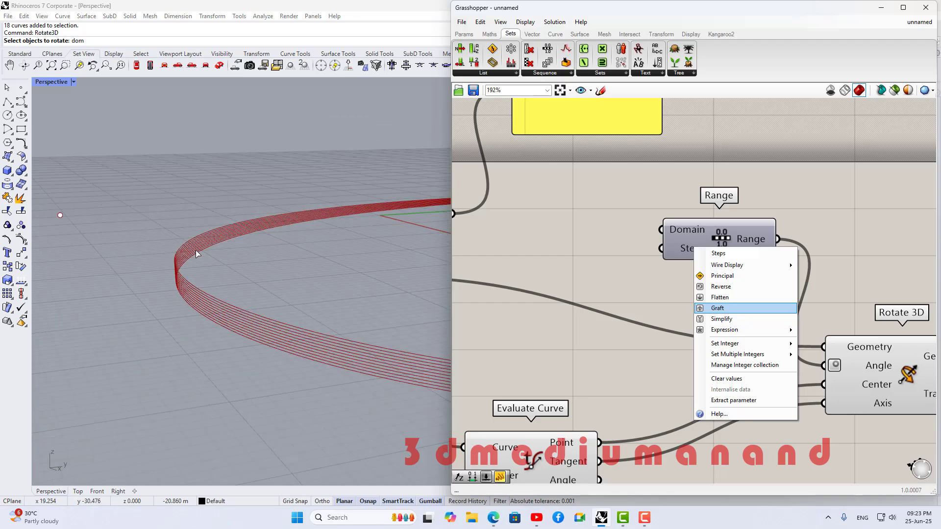
scroll(210, 283, "down", 3)
scroll(318, 273, "up", 2)
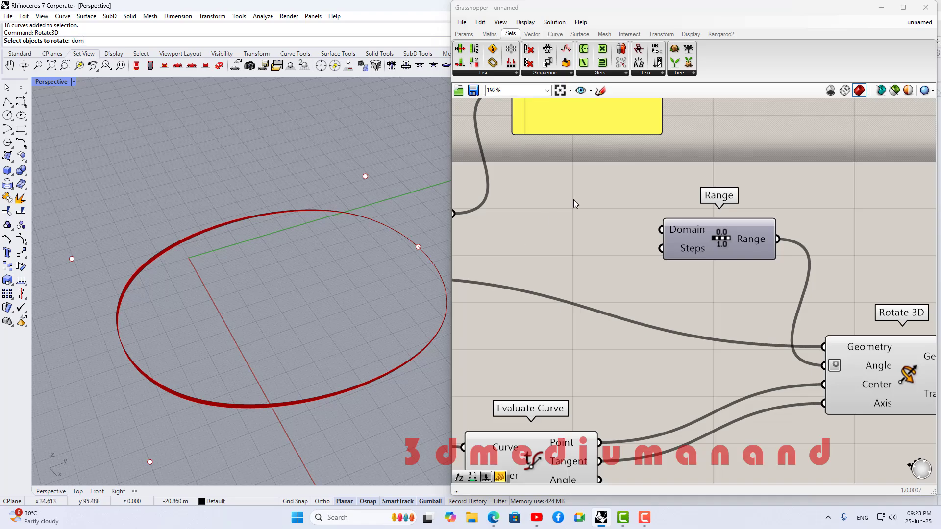
Sketch a freehand circle below the components with a diagonal line across it and arrowheads at both ends.
scroll(575, 203, "down", 5)
left_click(601, 91)
mouse_move(775, 309)
left_mouse_down()
mouse_move(667, 423)
mouse_move(788, 324)
mouse_move(770, 304)
left_mouse_up()
left_click_drag(800, 403, 798, 415)
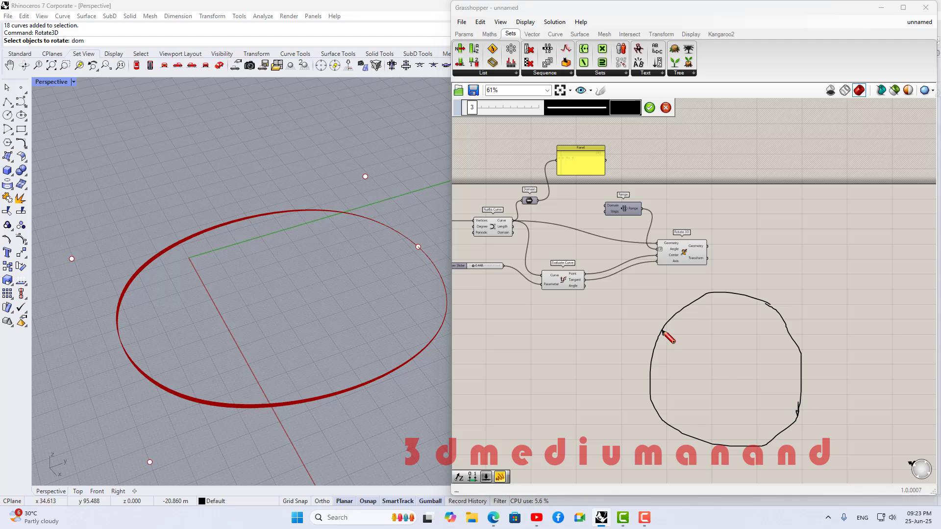
mouse_move(665, 334)
left_mouse_down()
mouse_move(797, 400)
mouse_move(763, 401)
mouse_move(682, 335)
mouse_move(684, 352)
left_mouse_up()
Examine the spacing of the rotated curve copies in a close-up of the Perspective viewport.
scroll(103, 243, "up", 4)
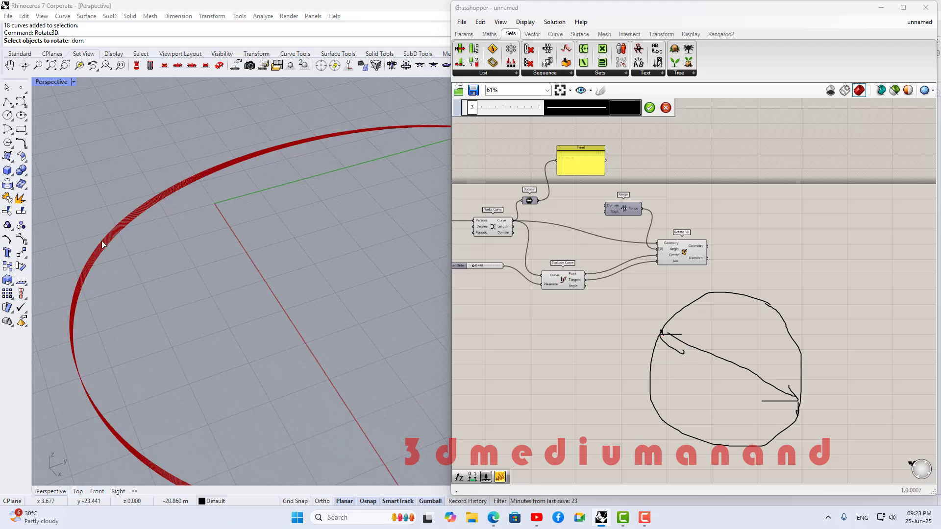
scroll(105, 244, "up", 3)
scroll(122, 226, "up", 1)
scroll(714, 342, "down", 1)
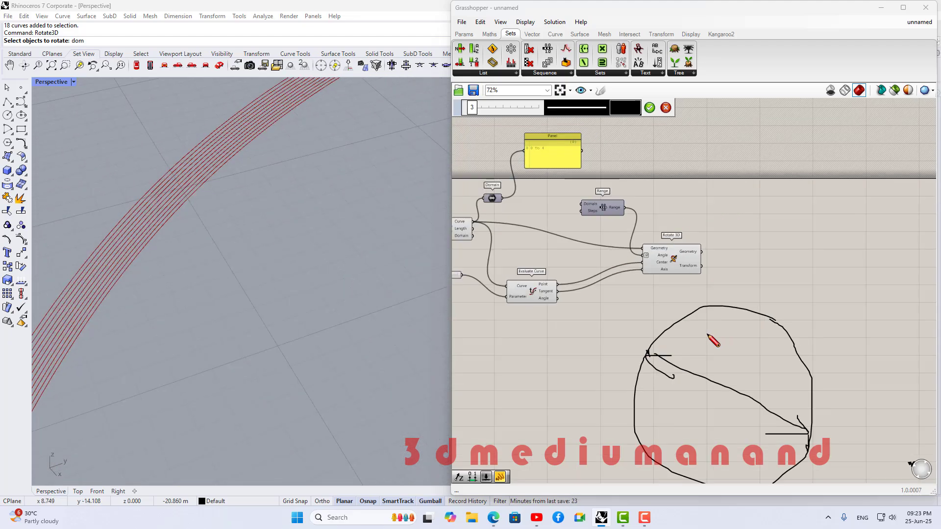
Sketch several freehand loops between the two arrowheads of the drawn circle, and discard the whole sketch.
scroll(685, 323, "down", 1)
mouse_move(679, 323)
left_mouse_down()
mouse_move(720, 405)
mouse_move(687, 330)
mouse_move(735, 315)
mouse_move(680, 363)
mouse_move(686, 316)
left_mouse_up()
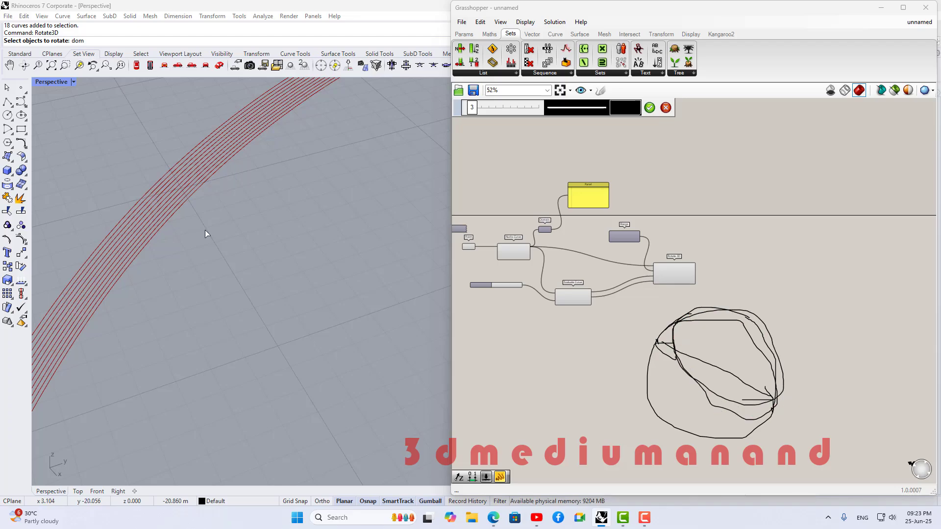
scroll(606, 240, "up", 6)
scroll(632, 220, "down", 4)
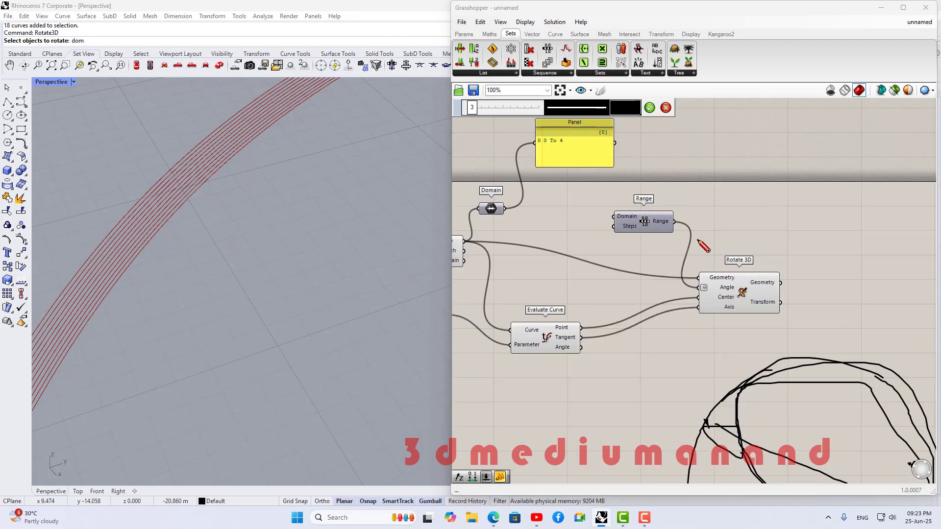
scroll(659, 220, "down", 1)
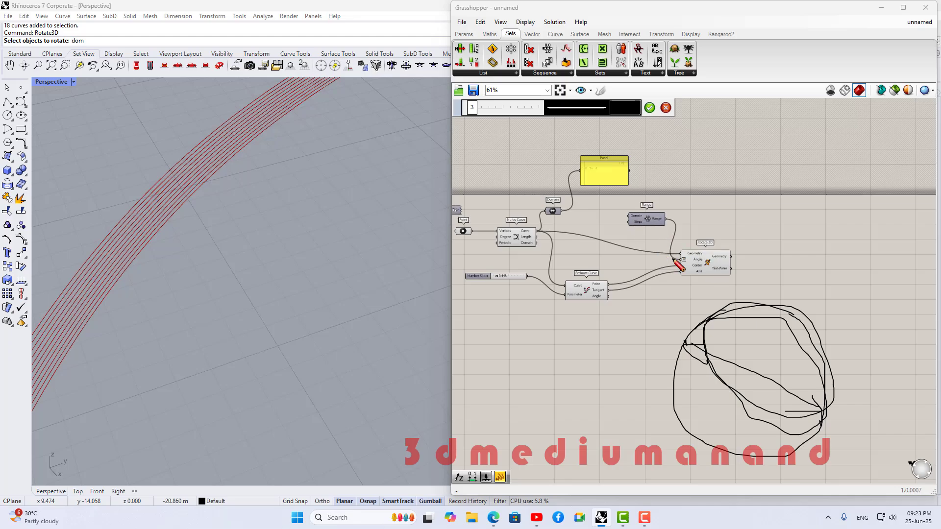
scroll(693, 251, "down", 2)
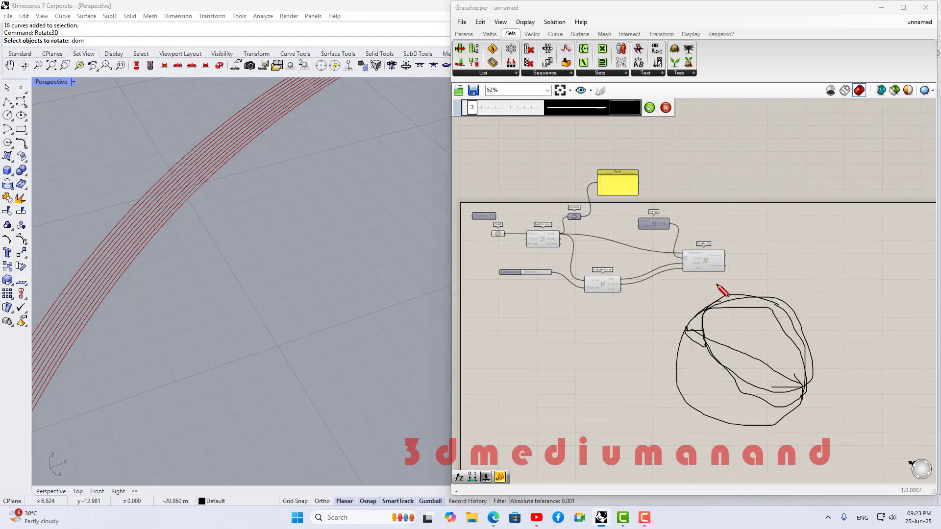
left_click(666, 108)
Shift the Range component slightly away from the Rotate 3D component.
scroll(651, 204, "up", 5)
left_click(659, 228)
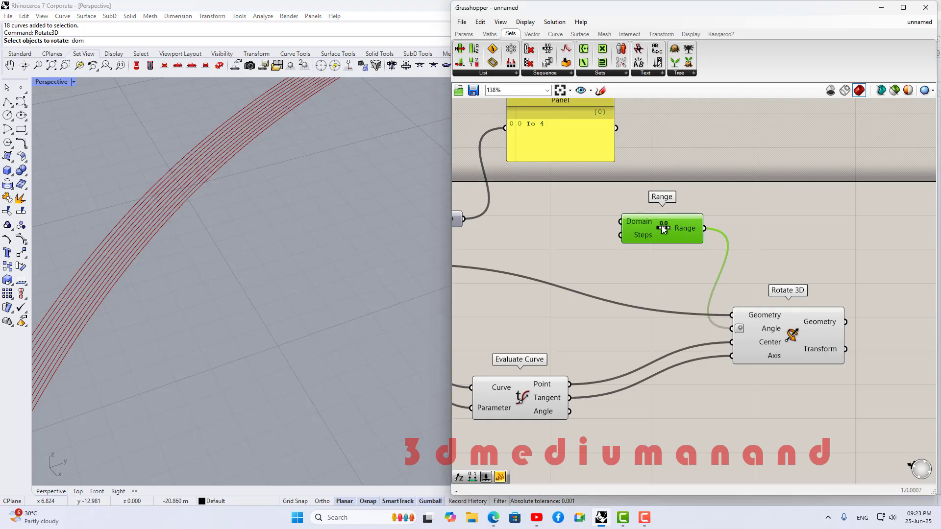
left_click_drag(630, 225, 622, 223)
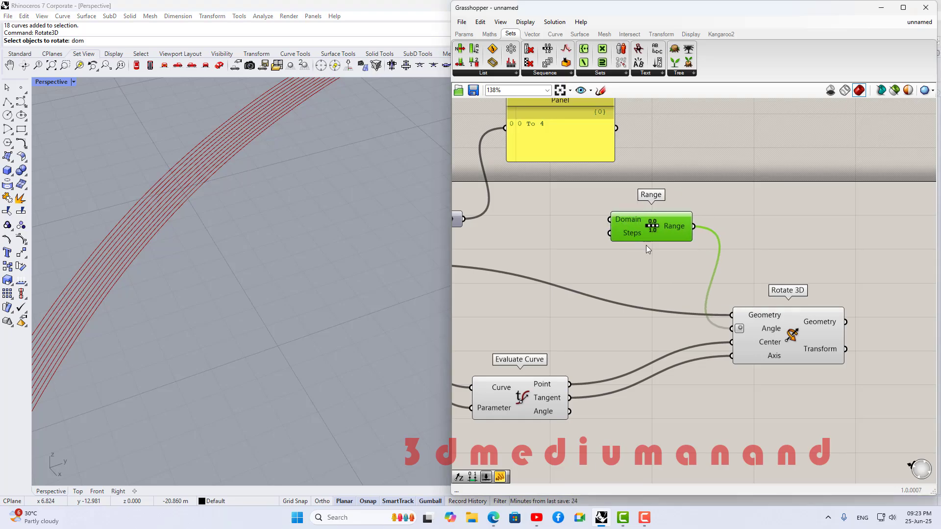
scroll(622, 246, "down", 3)
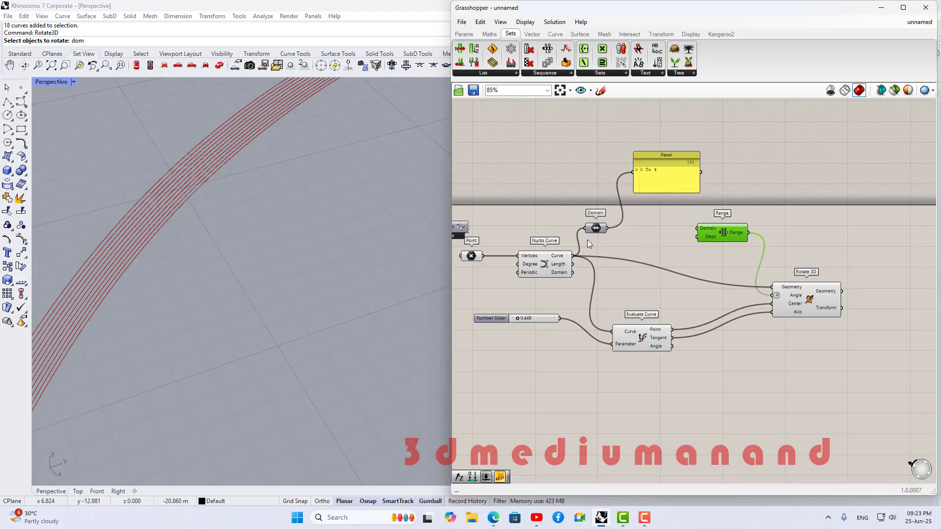
Add a Number Slider to the canvas and change its maximum limit.
double_click(734, 385)
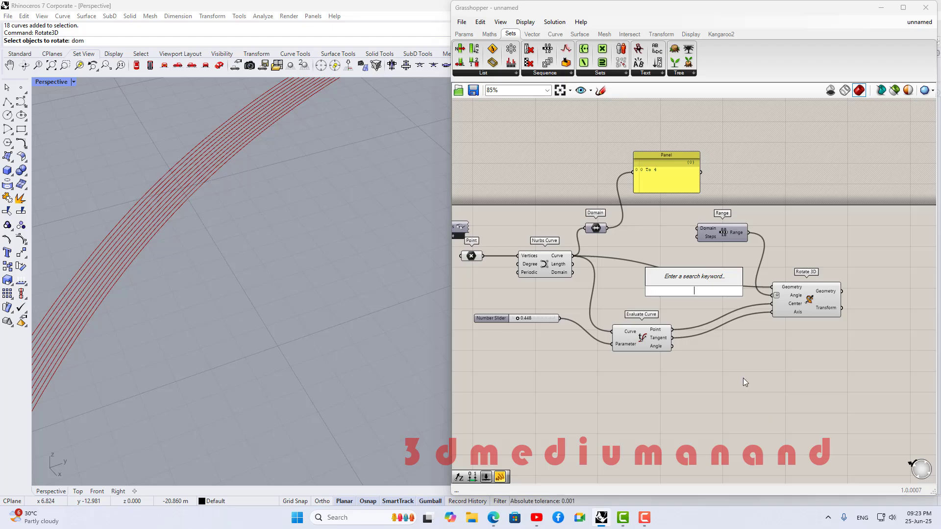
type("number")
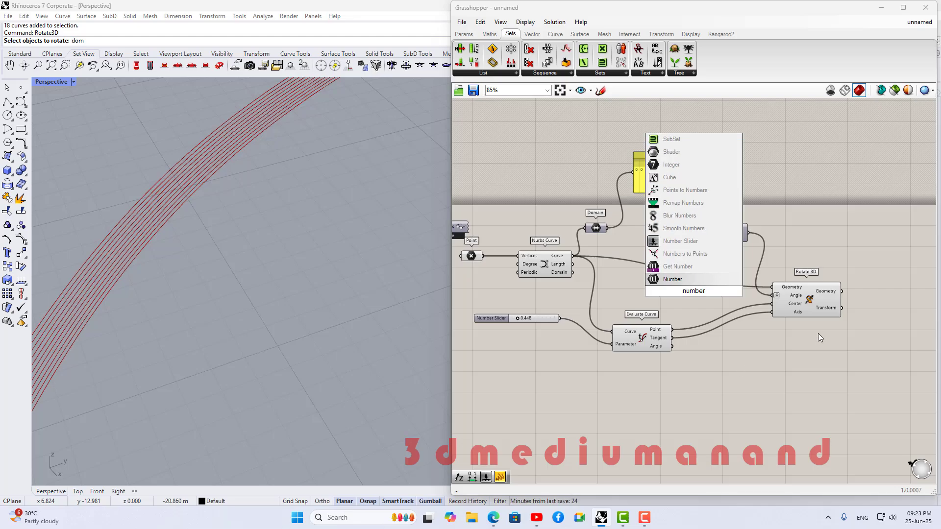
left_click(681, 241)
double_click(702, 292)
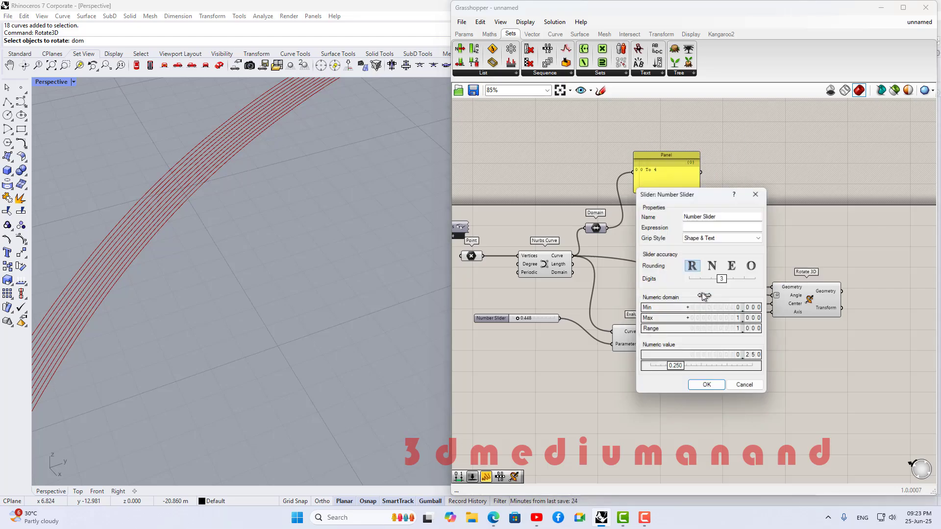
double_click(701, 320)
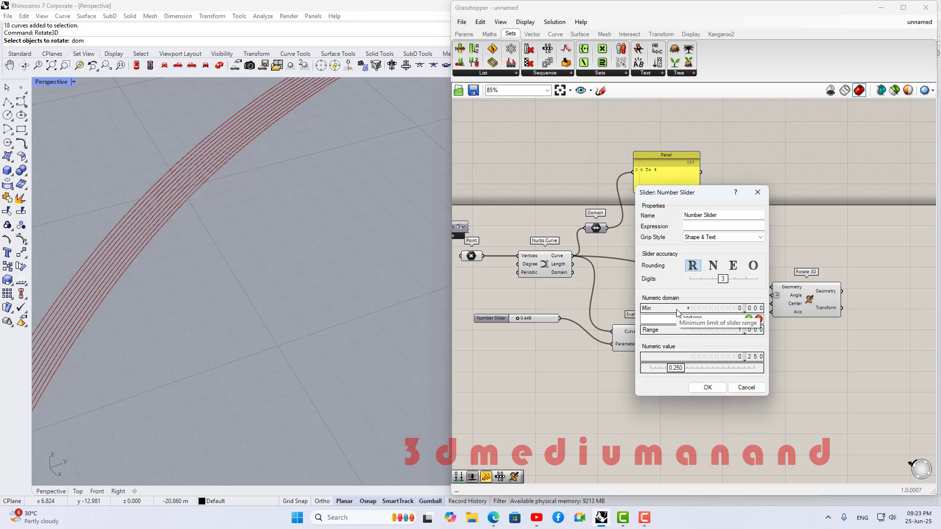
left_click(749, 319)
left_click(708, 387)
Place the new Number Slider beside the Range component and wire it into Range's Steps input.
left_click_drag(707, 292, 640, 241)
left_click_drag(723, 233, 748, 232)
left_click_drag(671, 241, 748, 239)
scroll(221, 244, "down", 3)
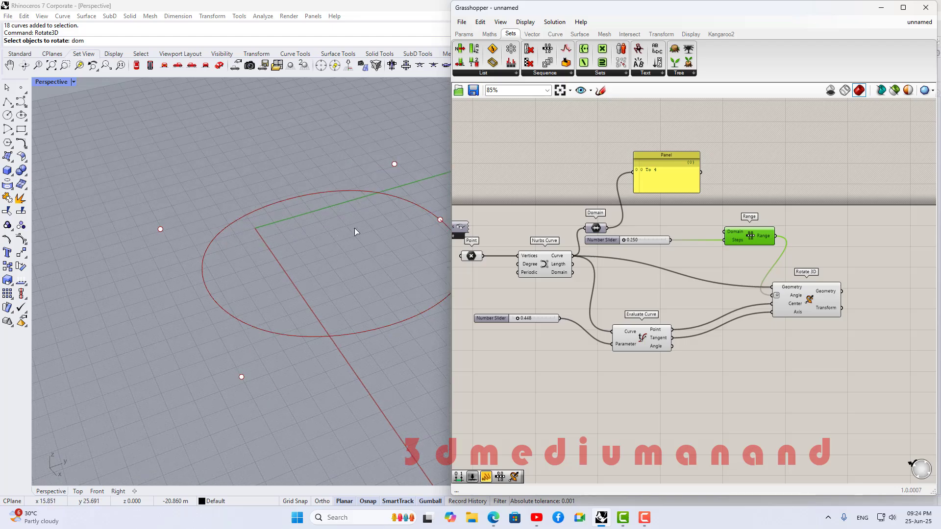
scroll(319, 226, "down", 3)
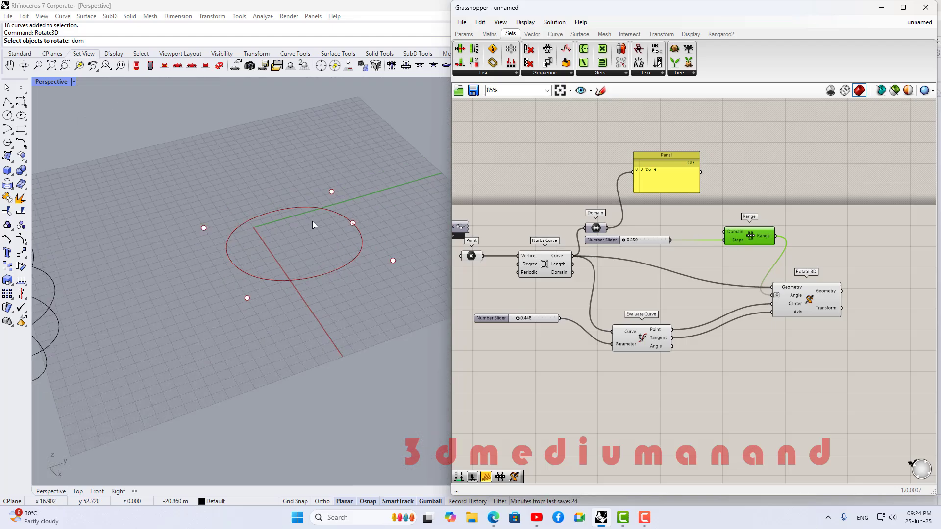
scroll(264, 228, "up", 10)
scroll(220, 232, "down", 3)
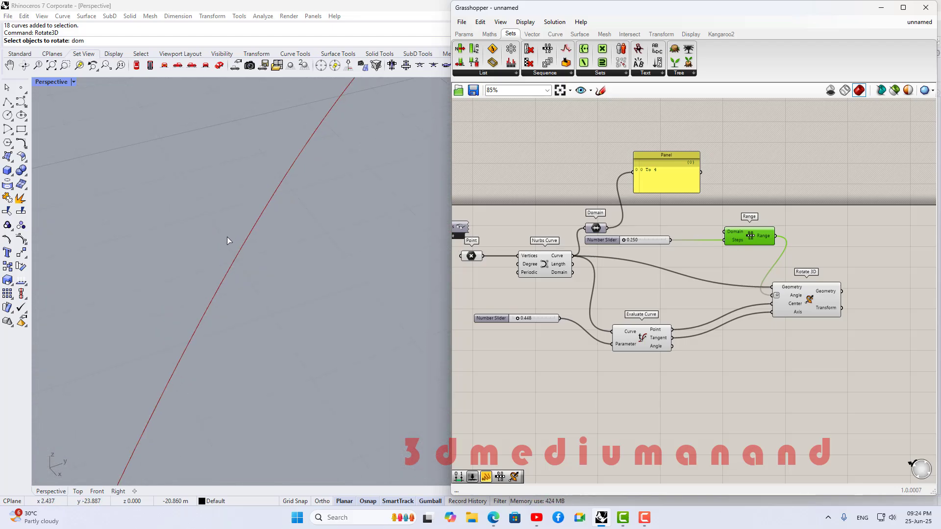
Rearrange the Range component and its Steps slider, with Range higher and the slider closer to it.
left_click_drag(744, 236, 739, 220)
left_click_drag(642, 239, 673, 246)
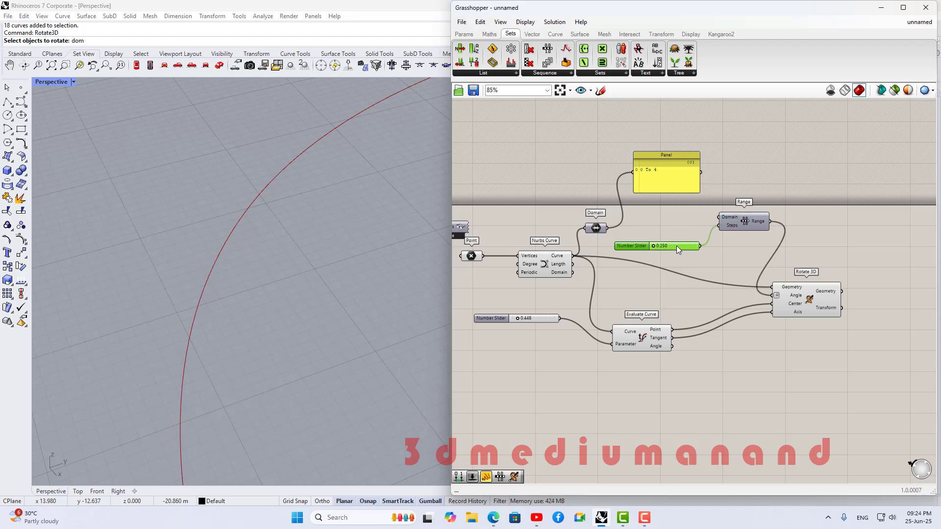
left_click_drag(728, 222, 730, 226)
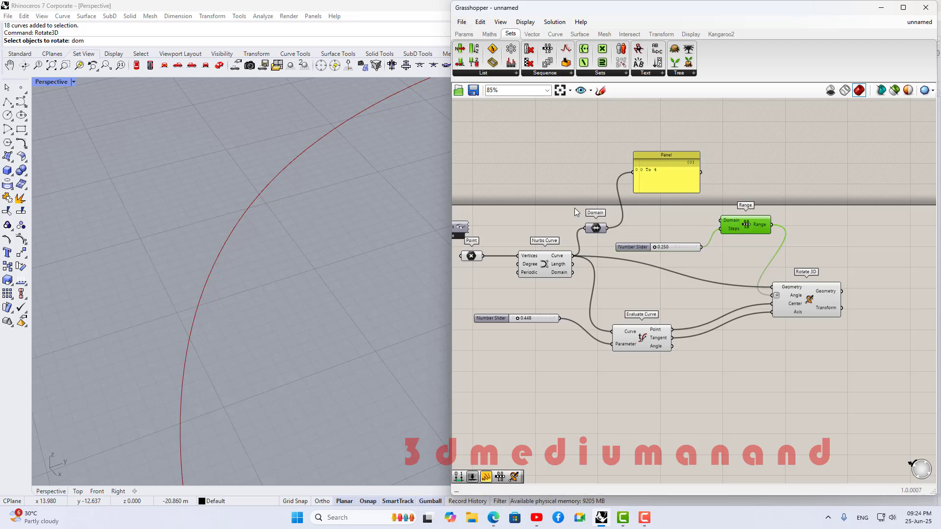
Examine the curve and its control points in the Perspective viewport.
scroll(574, 212, "down", 3)
scroll(201, 248, "down", 4)
scroll(388, 230, "up", 1)
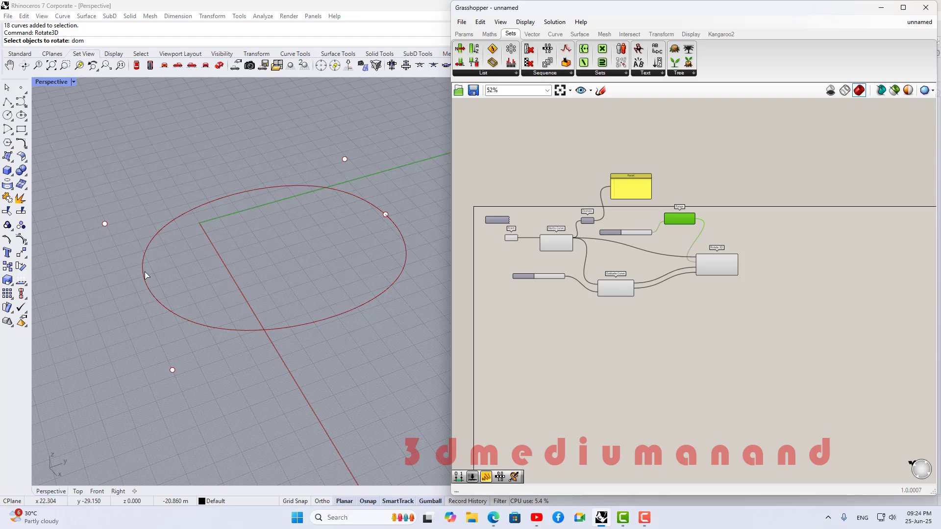
scroll(145, 272, "up", 3)
scroll(207, 213, "up", 1)
scroll(197, 212, "down", 1)
scroll(197, 213, "down", 2)
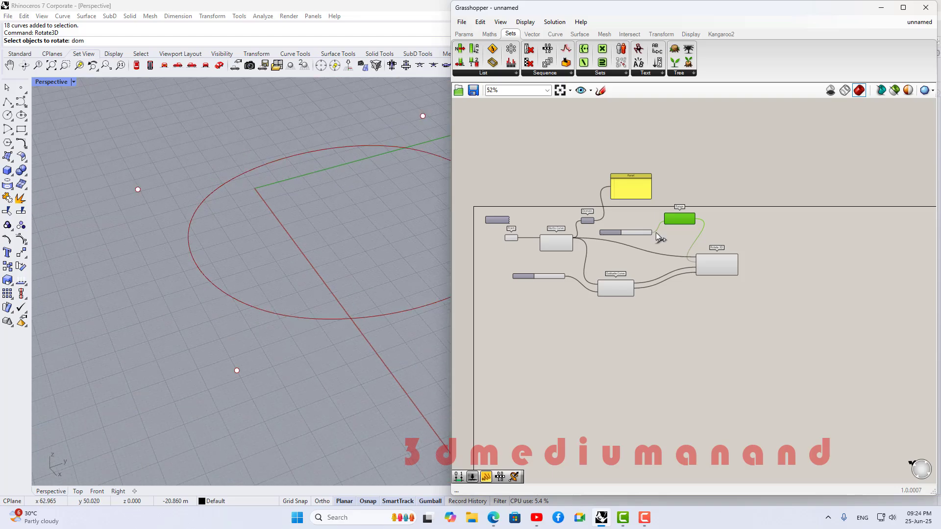
Add a Construct Domain component above the Steps slider and wire its Domain output into Range's Domain input.
scroll(681, 221, "up", 3)
left_click(634, 237)
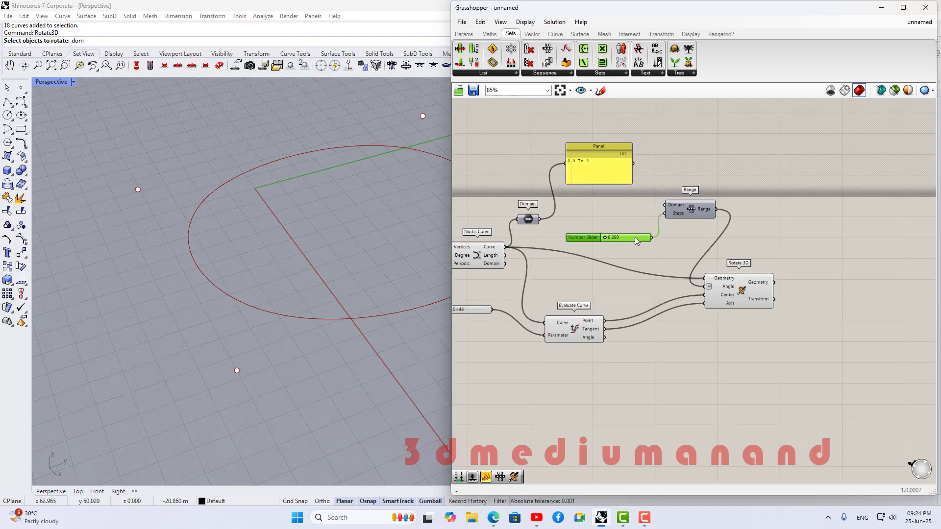
double_click(668, 265)
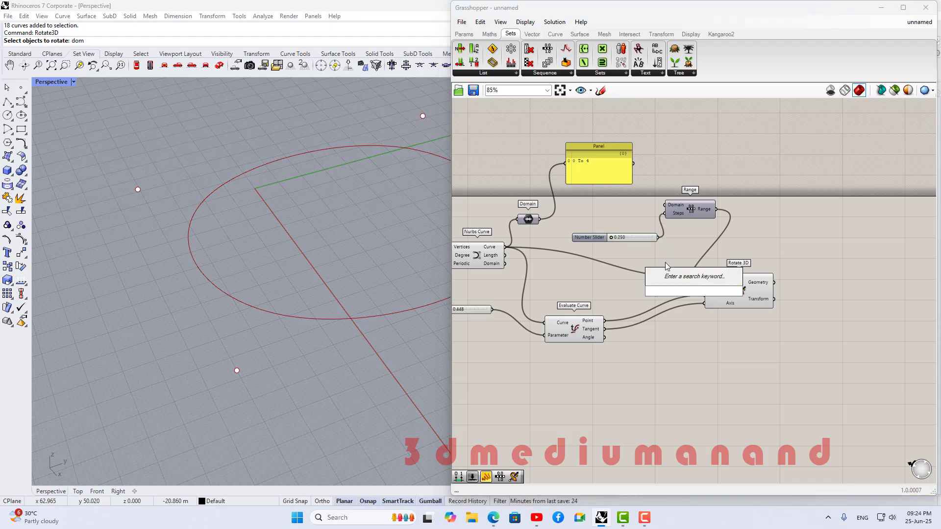
type("construct")
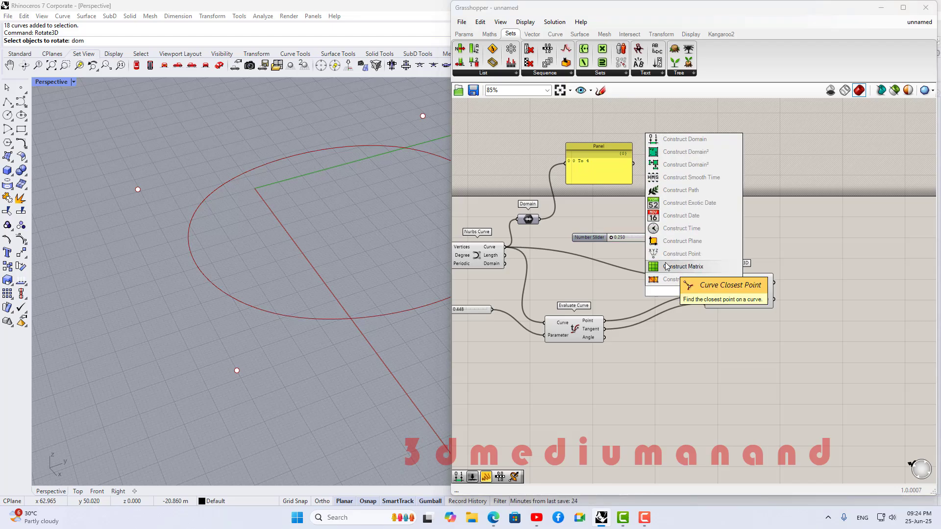
type(" domain")
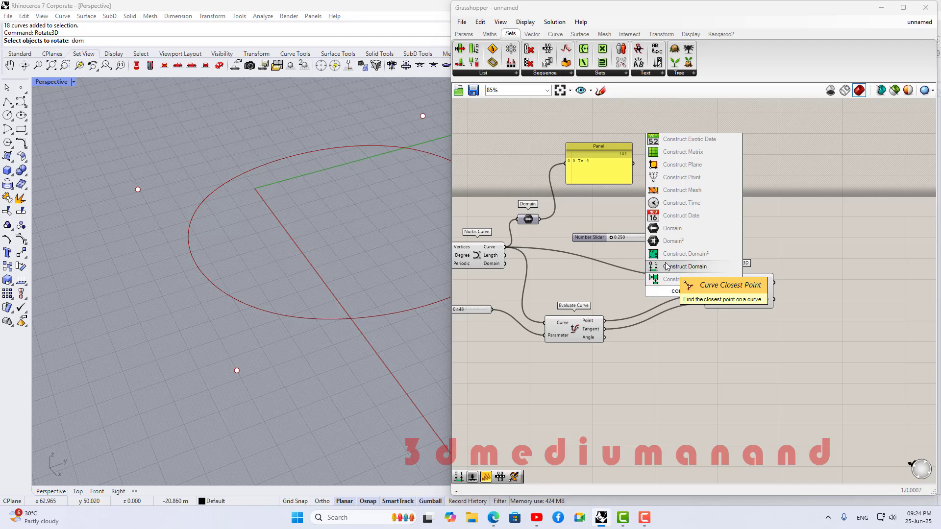
key("Return")
scroll(630, 211, "up", 3)
left_click_drag(693, 273, 630, 208)
left_click_drag(623, 244, 624, 249)
left_click_drag(713, 215, 731, 220)
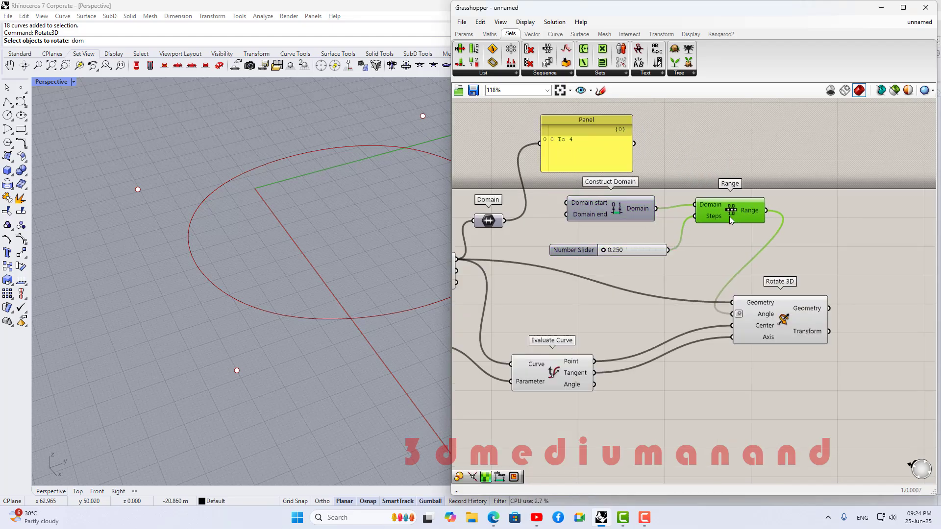
left_click_drag(600, 204, 613, 200)
Duplicate the Steps slider and place the copy beside Construct Domain's inputs.
right_click(600, 199)
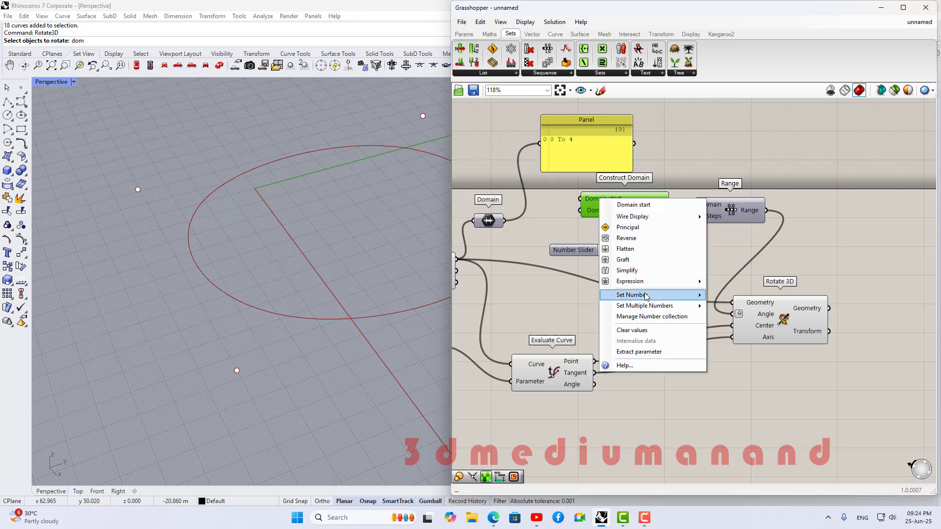
mouse_move(645, 295)
left_click(608, 251)
left_click(608, 252)
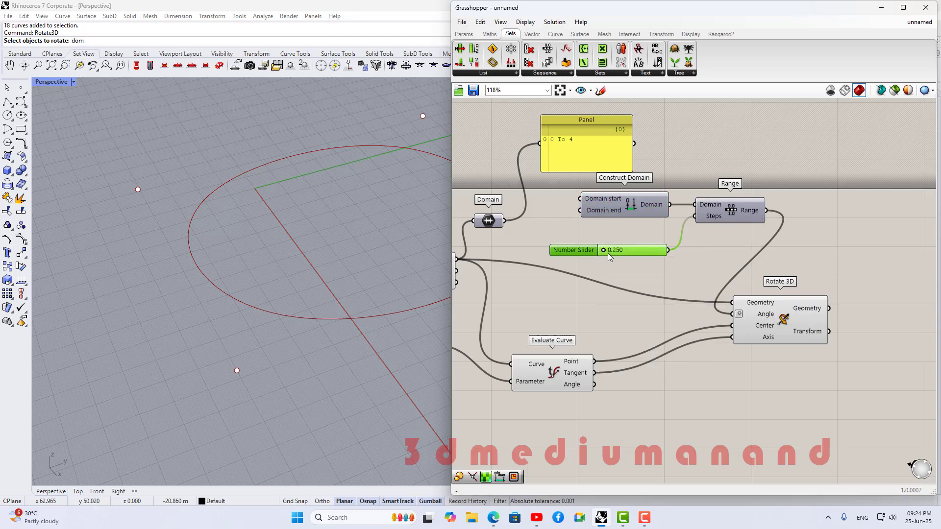
left_click_drag(610, 254, 561, 224, "alt")
Set the duplicated slider's maximum value to 360.
scroll(555, 221, "down", 1)
right_click(555, 222)
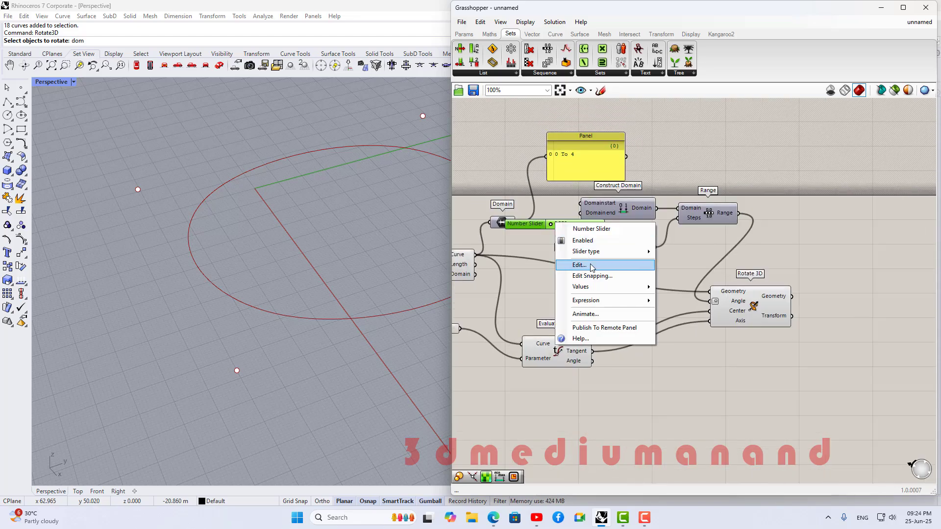
mouse_move(604, 291)
double_click(741, 298)
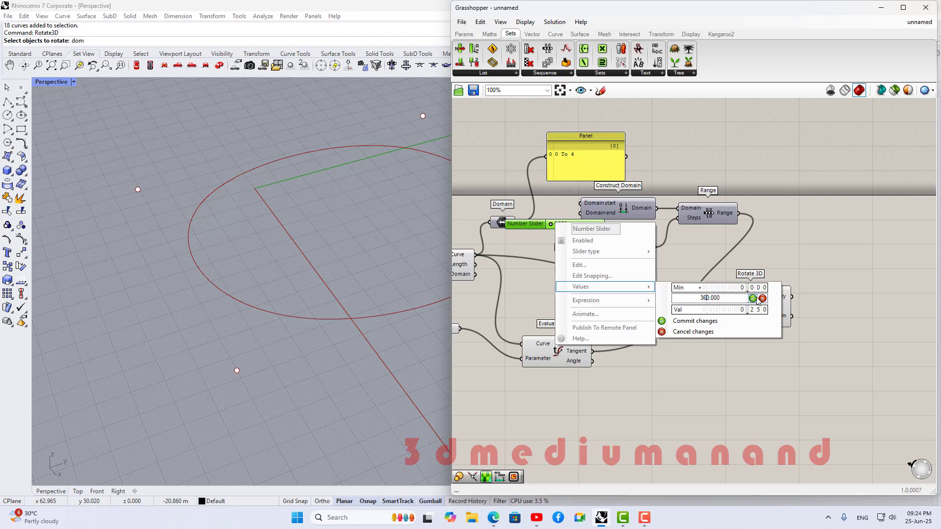
key("Return")
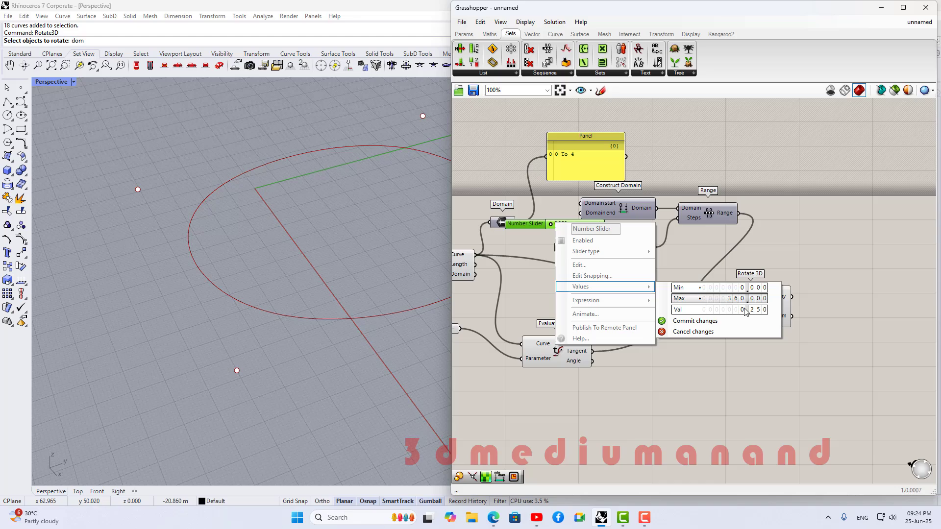
left_click(695, 321)
Spread out Construct Domain and the curve's Domain component to clear space around the duplicated slider.
left_click_drag(603, 211, 612, 207)
left_click(572, 226)
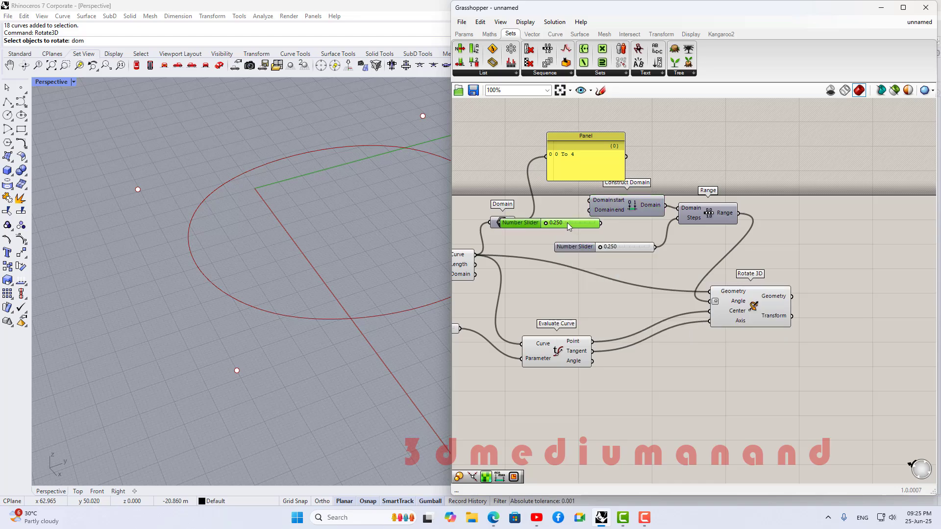
scroll(646, 211, "down", 4)
left_click(574, 175)
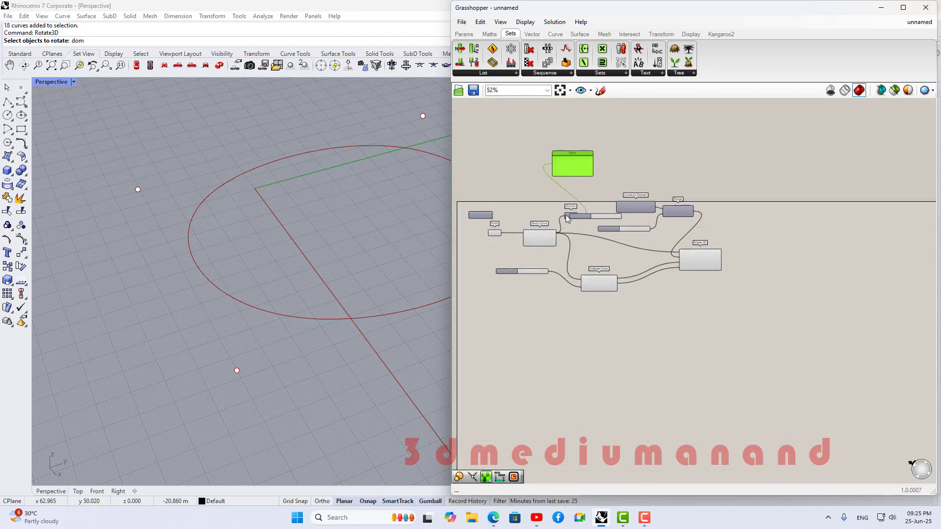
scroll(559, 220, "up", 4)
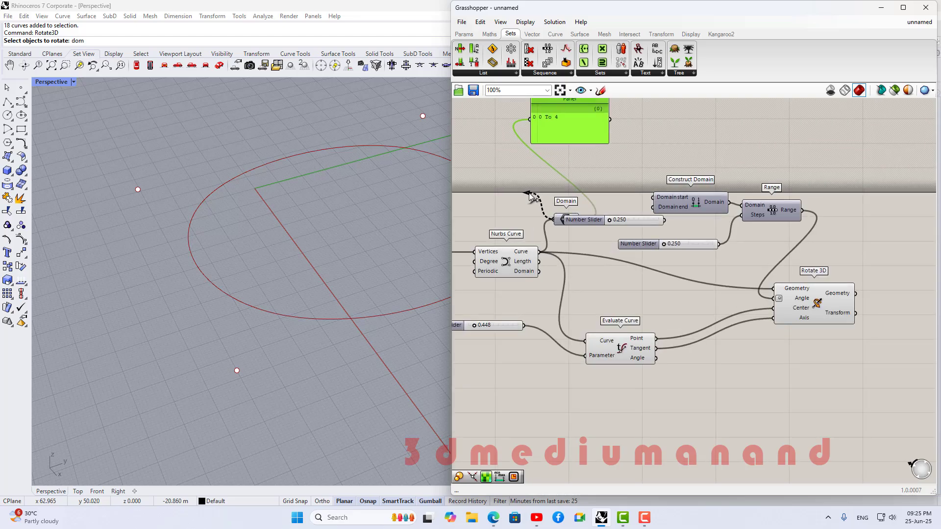
left_click_drag(559, 221, 501, 193)
Wire the duplicated slider into Construct Domain's Domain start, and add a copy of it wired into Domain end.
left_click(608, 220)
left_click_drag(608, 221, 611, 196)
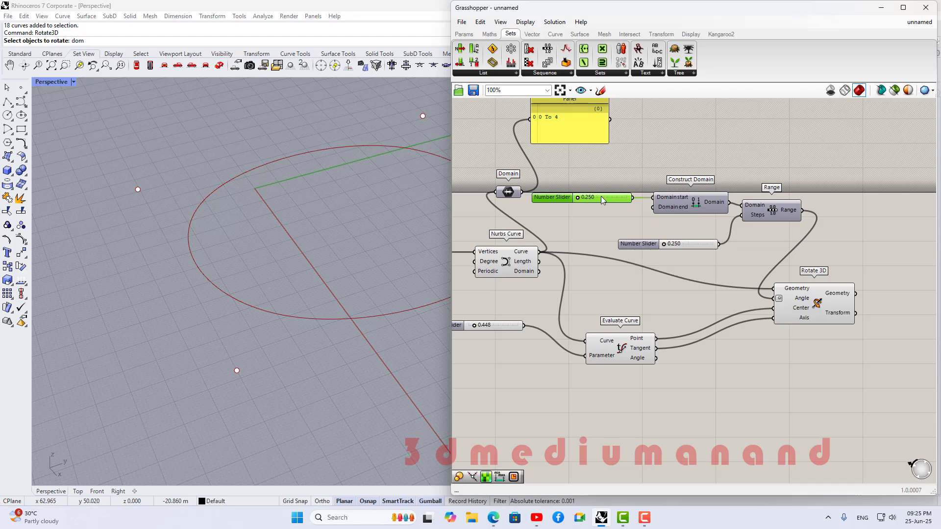
left_click_drag(601, 197, 652, 207, "alt")
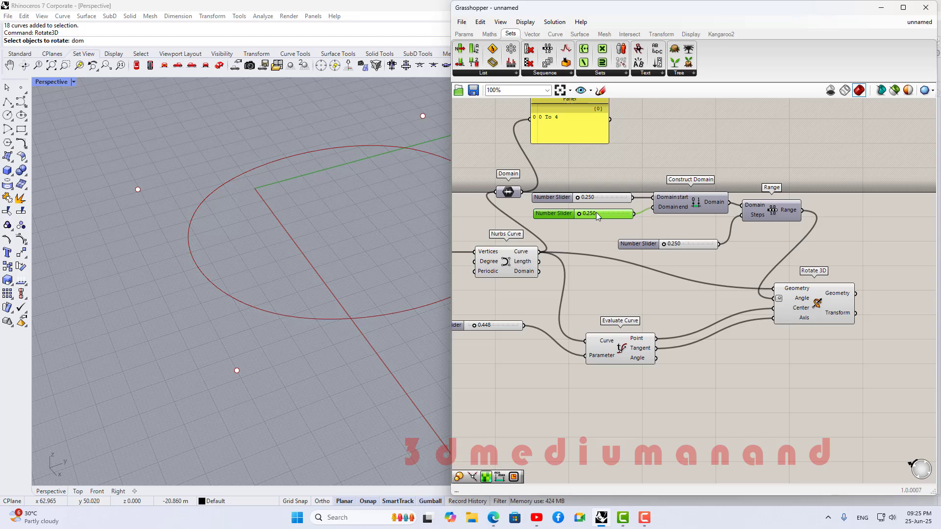
Set the Domain end slider to about 169.45 and the Range's Steps slider to 21.25.
left_click_drag(589, 213, 601, 210)
left_click_drag(664, 243, 671, 242)
right_click_drag(323, 245, 263, 258)
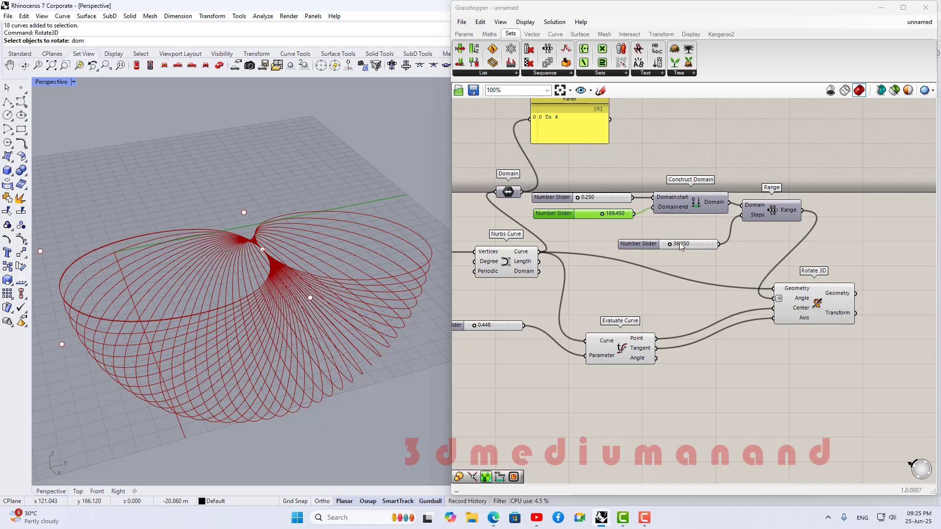
mouse_move(672, 249)
left_mouse_down()
mouse_move(696, 247)
mouse_move(671, 248)
left_mouse_up()
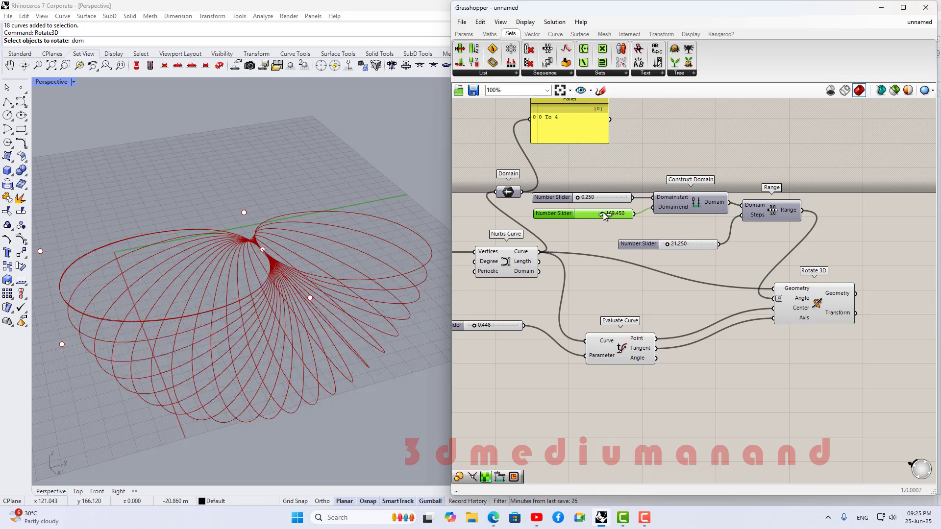
Set the Domain end slider to 266.65 and the Domain start slider to 1.
mouse_move(602, 213)
left_mouse_down()
mouse_move(629, 213)
mouse_move(616, 213)
left_mouse_up()
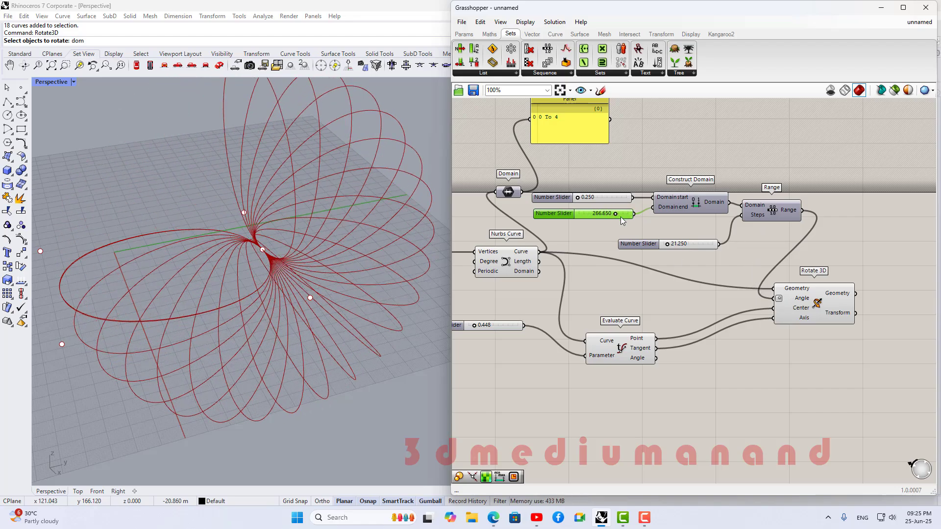
mouse_move(616, 214)
left_mouse_down()
mouse_move(632, 214)
mouse_move(603, 219)
mouse_move(616, 216)
mouse_move(583, 240)
mouse_move(642, 223)
mouse_move(606, 226)
left_mouse_up()
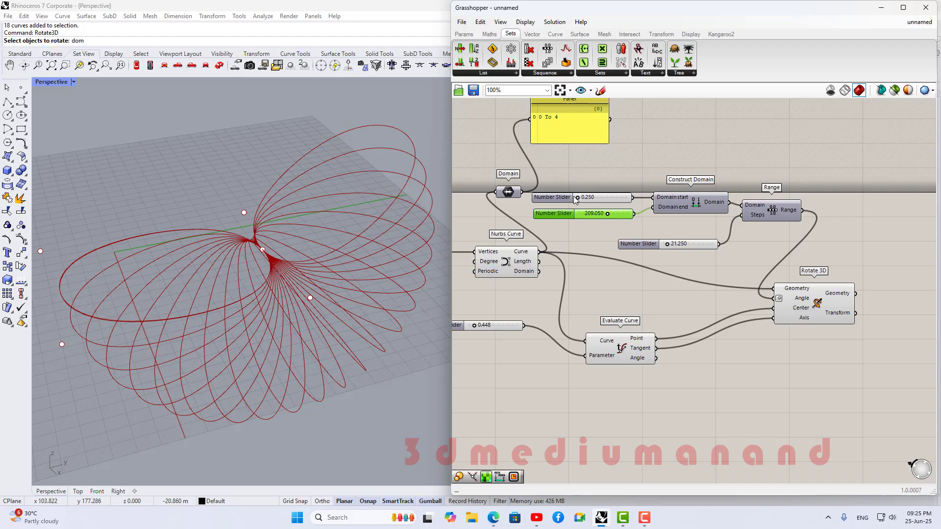
left_click_drag(581, 199, 618, 214)
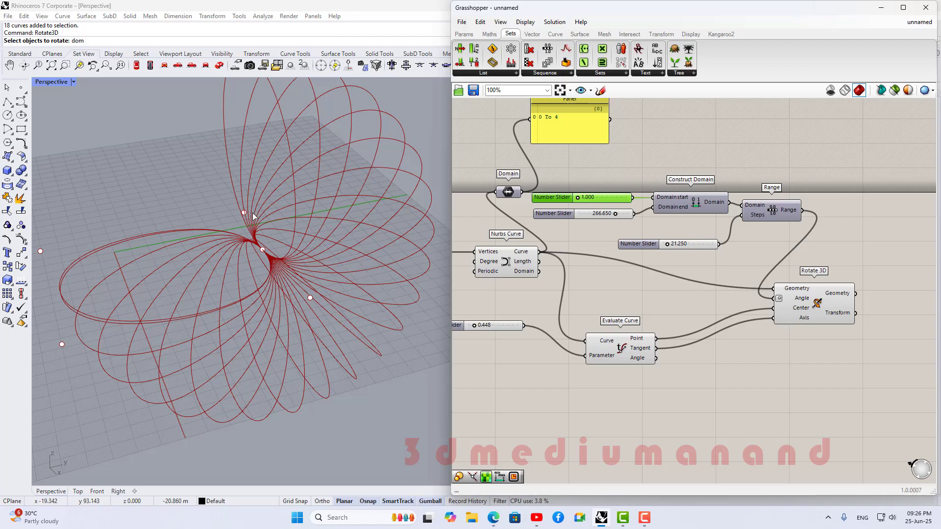
scroll(248, 211, "down", 3)
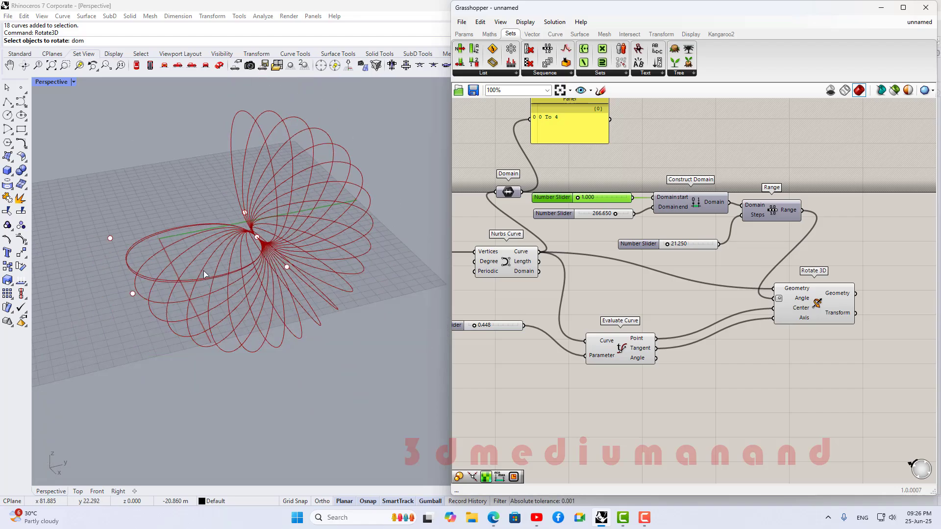
scroll(816, 309, "up", 1)
Reposition Evaluate Curve and Rotate 3D so the Point and Tangent wires run straight into the Center and Axis inputs.
left_click(815, 312)
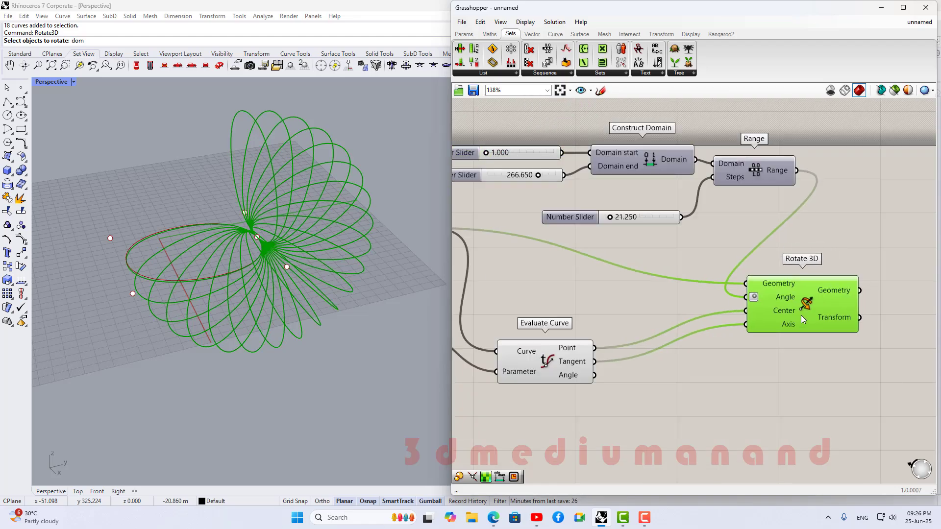
scroll(695, 275, "down", 3)
scroll(581, 284, "up", 2)
left_click(581, 284)
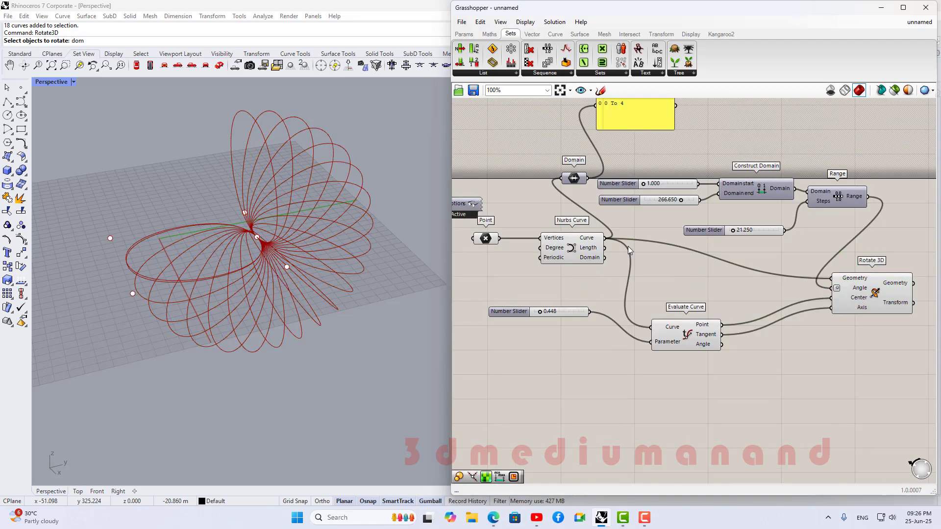
left_click_drag(681, 332, 686, 315)
scroll(687, 318, "down", 2)
scroll(850, 310, "up", 2)
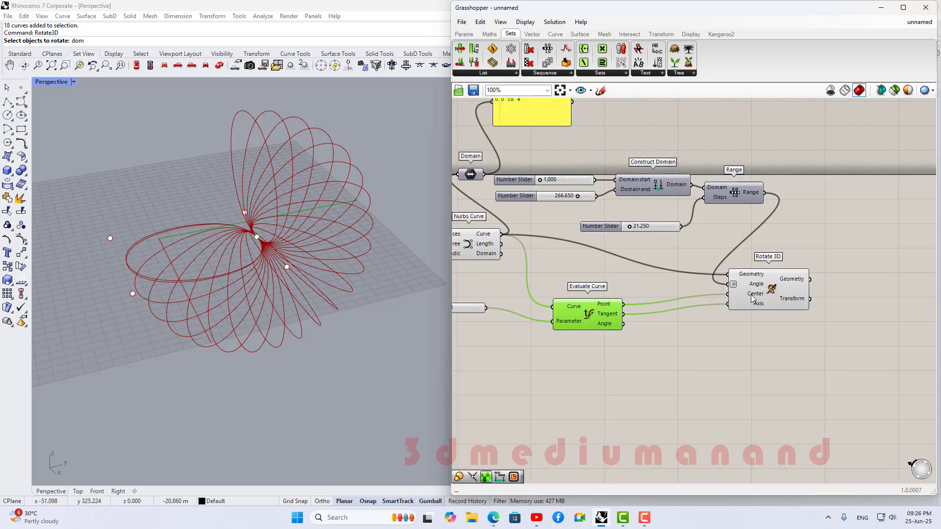
scroll(755, 299, "up", 2)
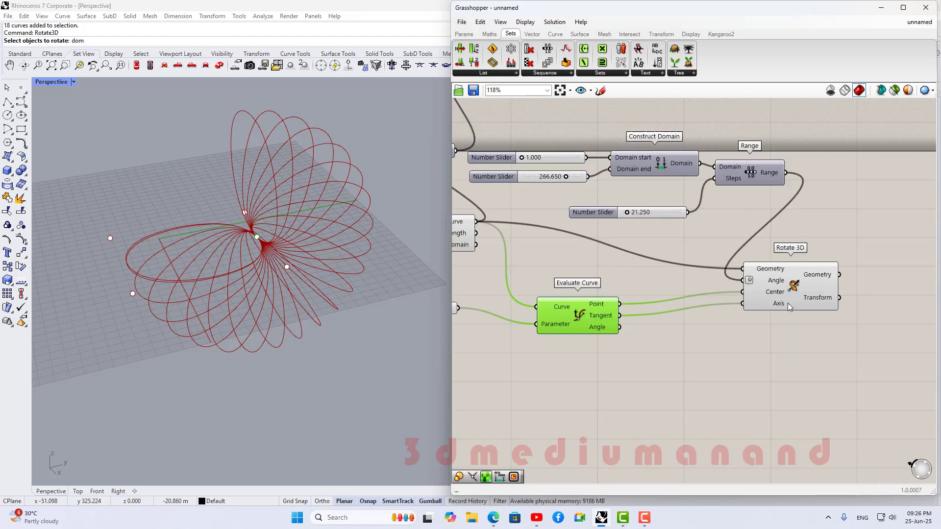
left_click(787, 303)
scroll(540, 261, "down", 2)
scroll(480, 251, "up", 2)
scroll(570, 245, "down", 2)
scroll(492, 250, "up", 2)
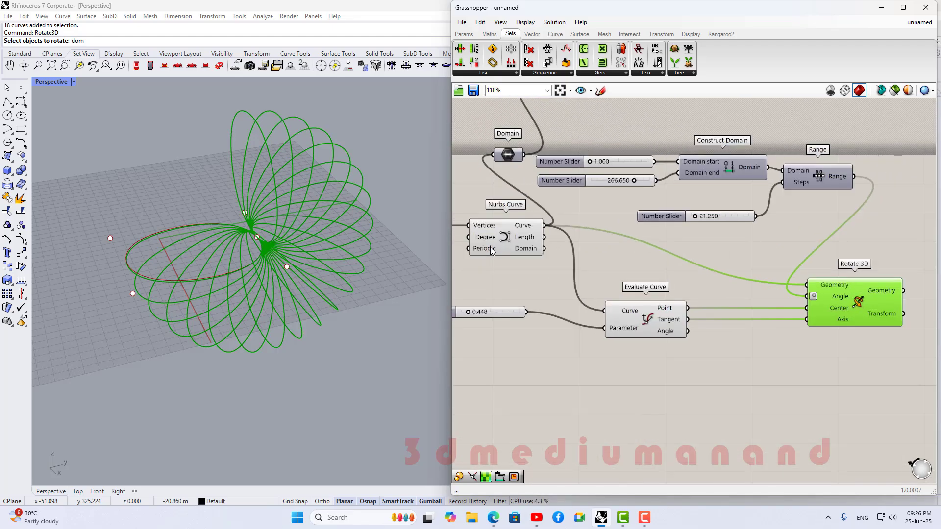
Add an expression to Rotate 3D's Angle input that negates the rotation angles.
scroll(781, 294, "down", 2)
scroll(780, 289, "up", 3)
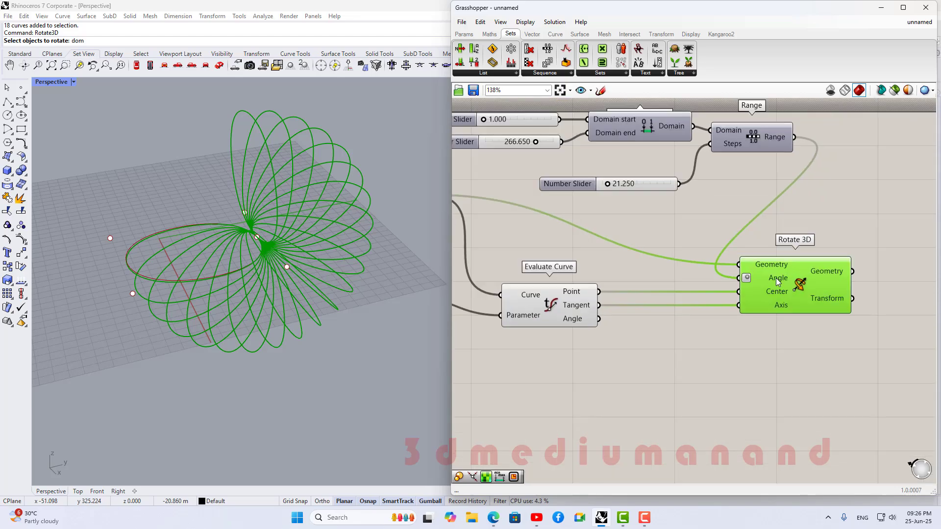
right_click(778, 281)
mouse_move(829, 392)
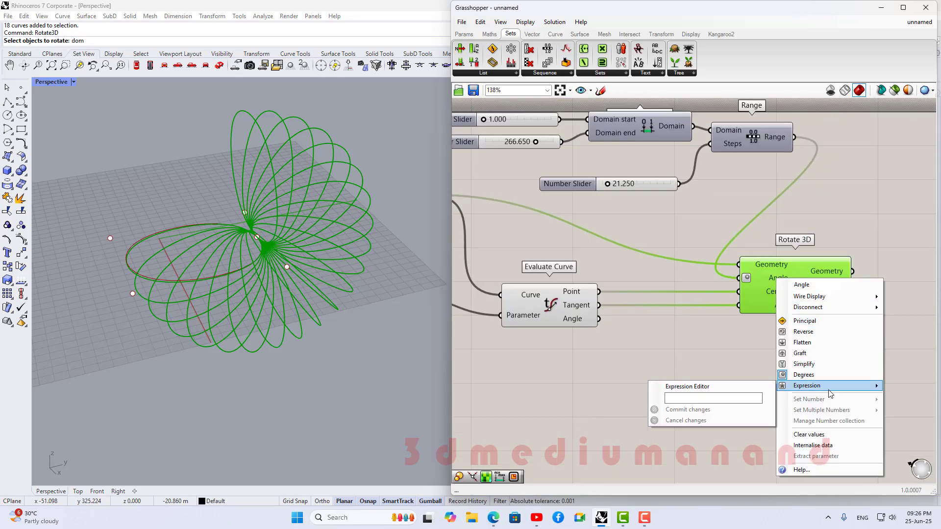
left_click(728, 396)
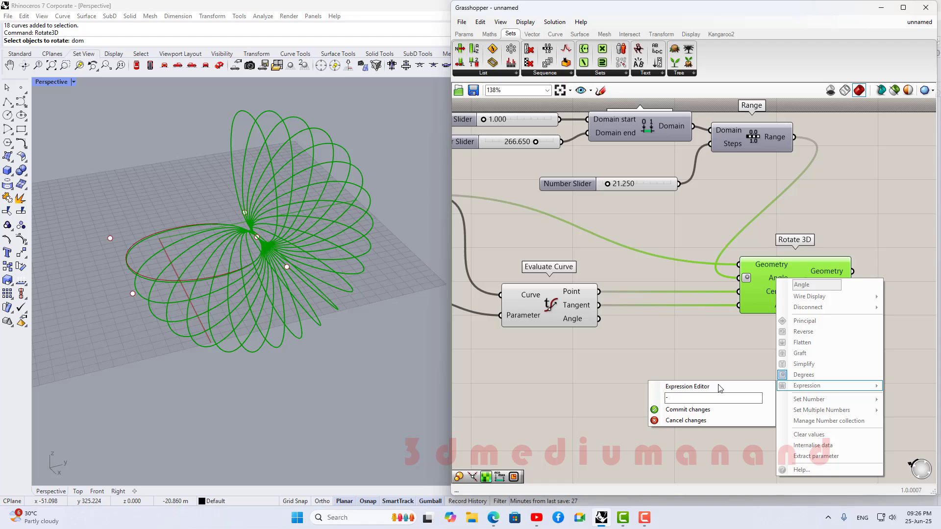
left_click(710, 412)
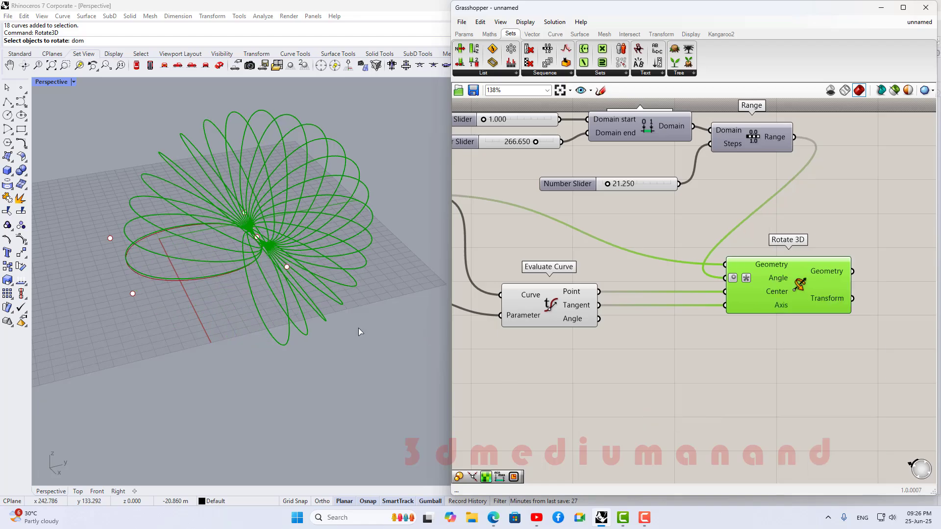
Inspect the options of Rotate 3D's Angle input and shift the component slightly farther from Evaluate Curve.
scroll(745, 326, "down", 3)
left_click(734, 322)
scroll(193, 251, "up", 2)
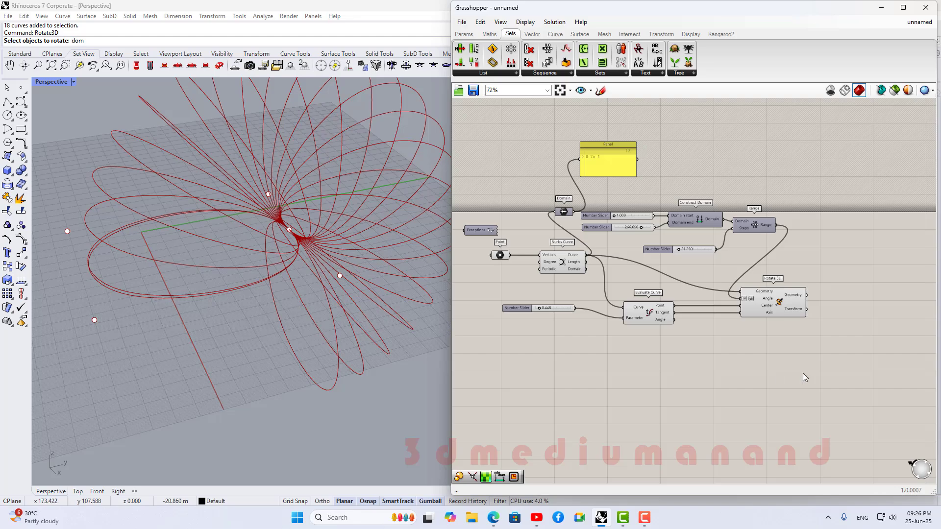
right_click(768, 303)
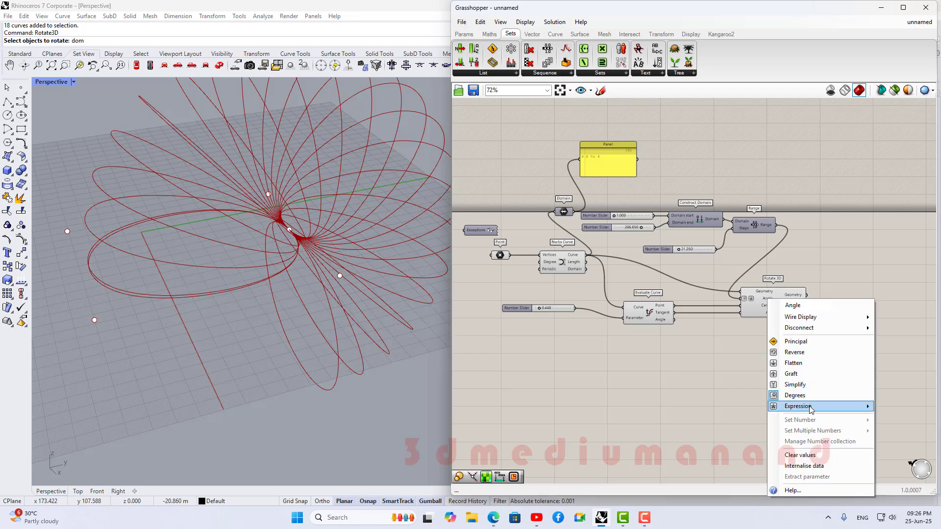
mouse_move(812, 406)
left_click(704, 371)
scroll(749, 292, "up", 2)
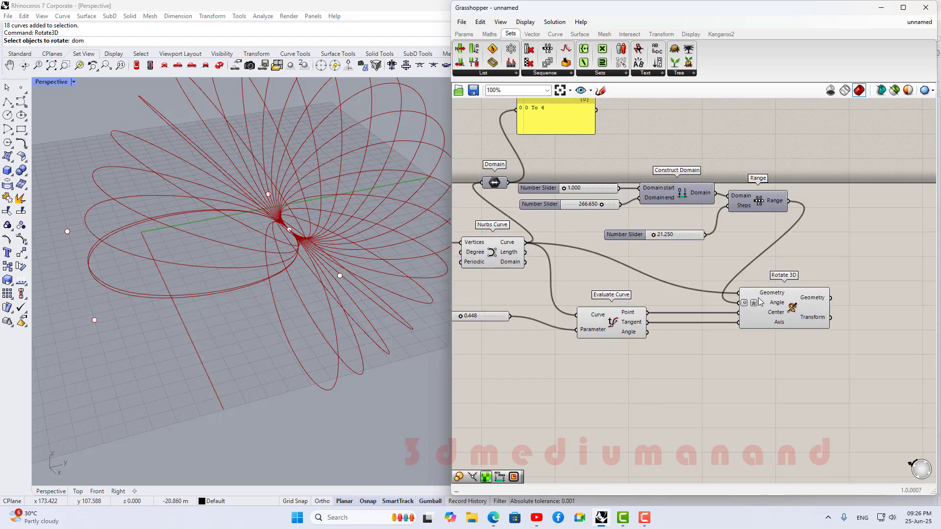
left_click(794, 311)
scroll(716, 272, "down", 2)
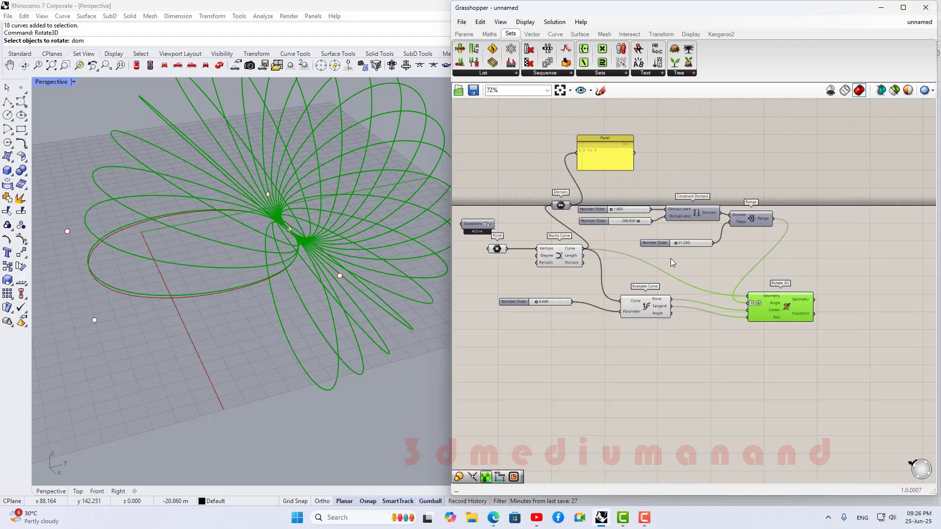
Set the Domain end slider feeding Construct Domain to 180.
left_click(627, 240)
scroll(607, 218, "up", 3)
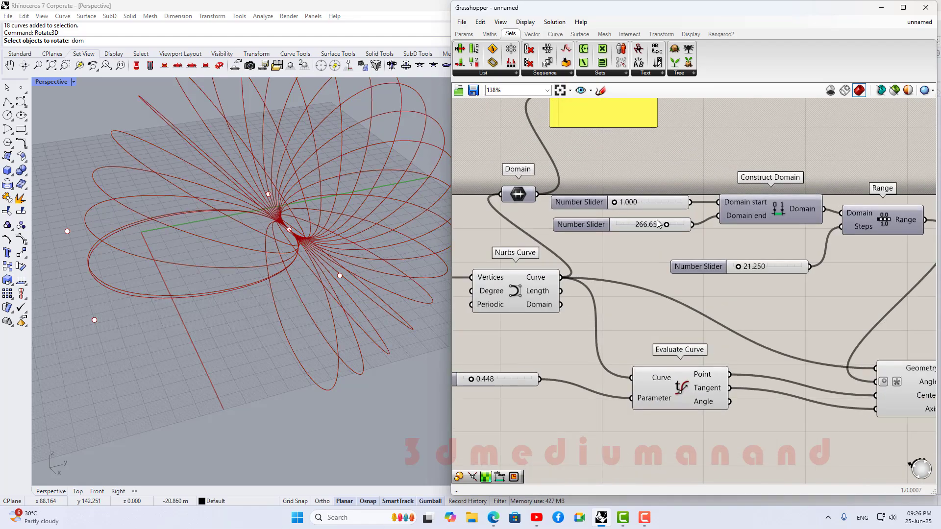
scroll(619, 233, "up", 2)
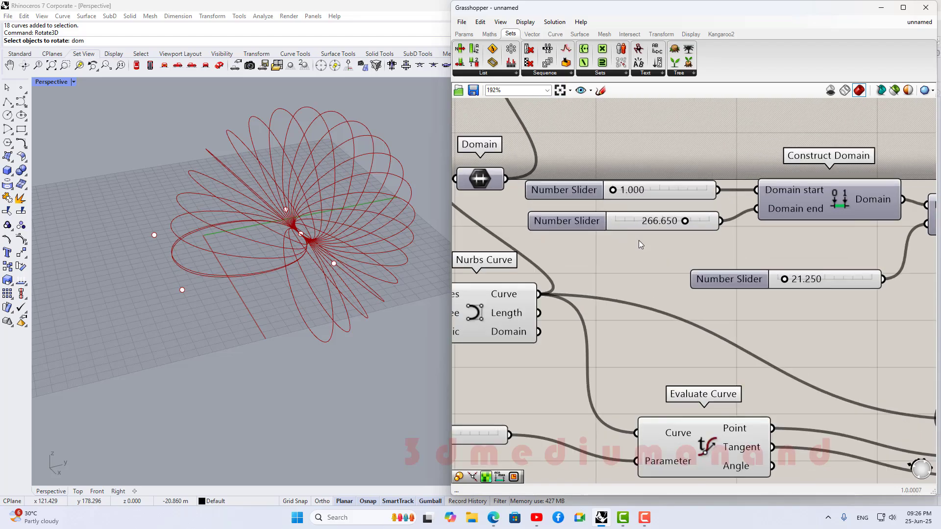
left_click_drag(694, 222, 681, 224)
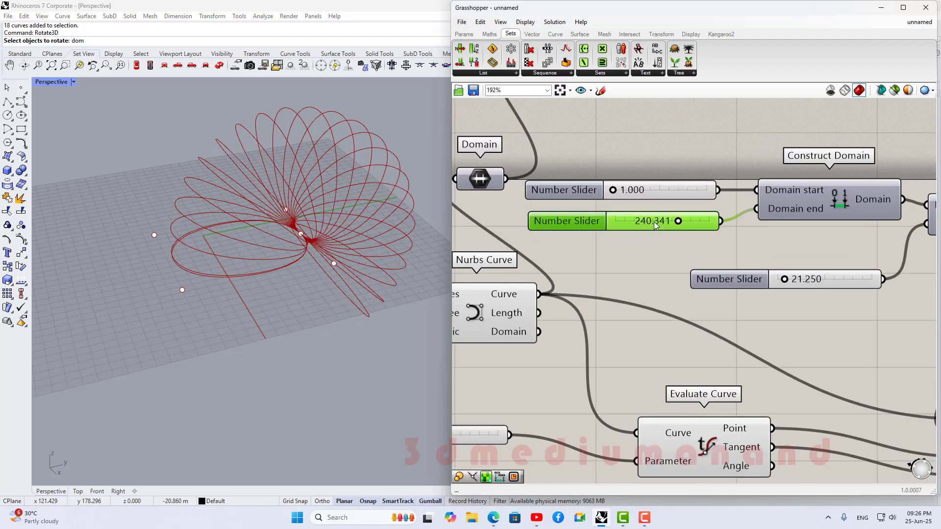
double_click(681, 224)
type("180")
key("Return")
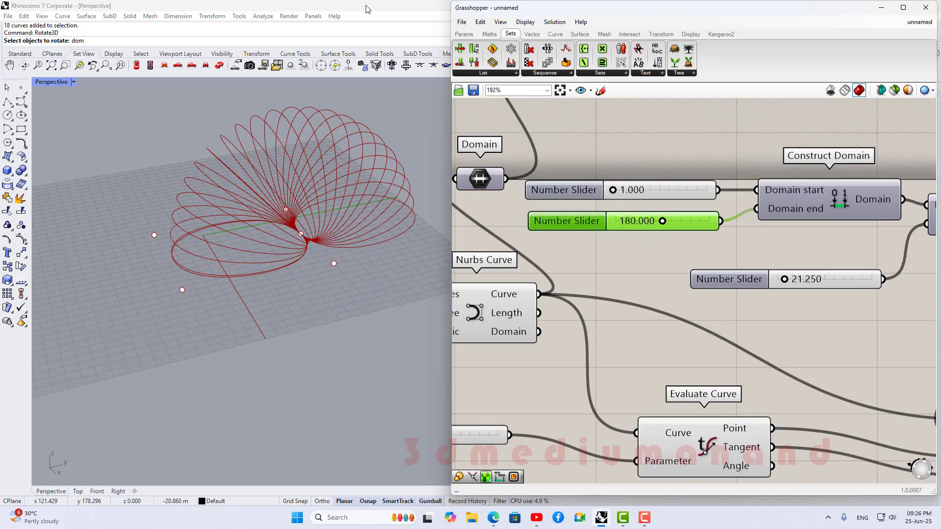
right_click_drag(176, 139, 219, 131)
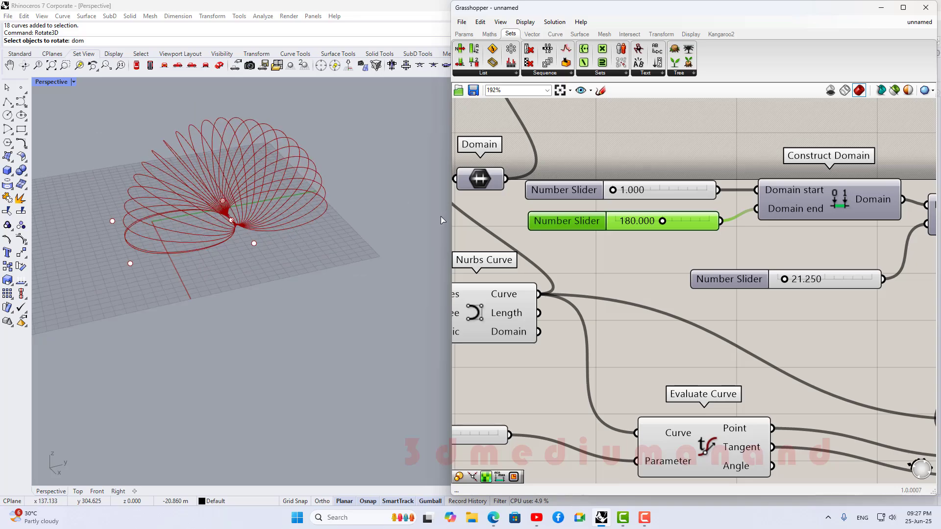
Move the Rotate 3D component slightly up and away from Evaluate Curve on the canvas.
scroll(627, 237, "down", 5)
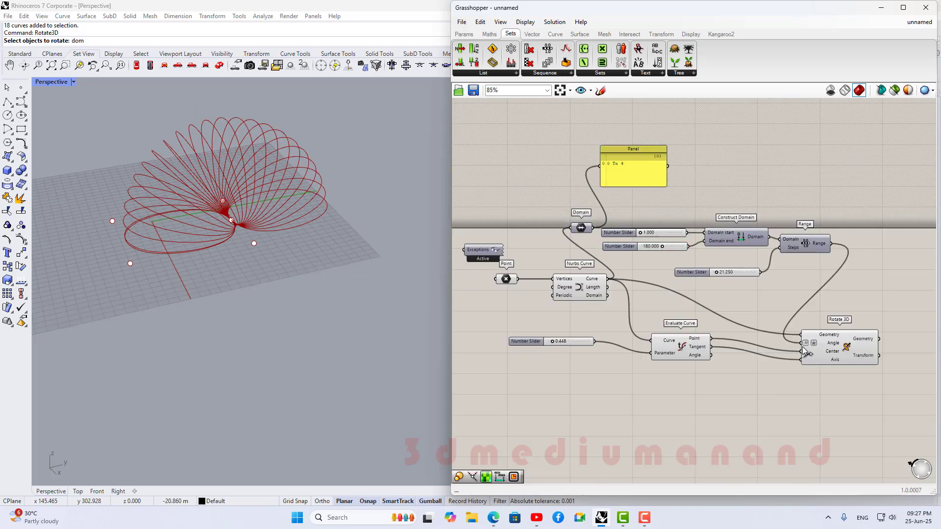
left_click(816, 349)
scroll(749, 252, "up", 1)
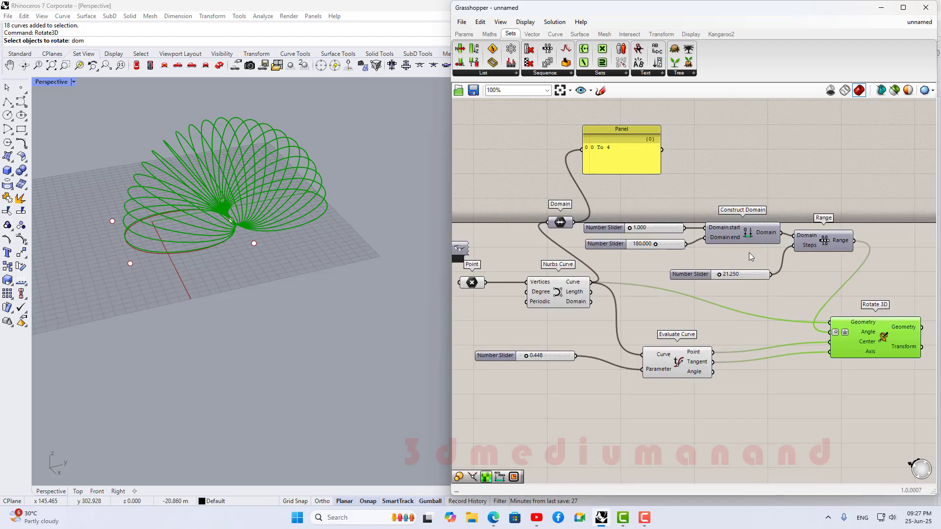
scroll(637, 245, "down", 1)
Compare the previewed rotated curves with the baked black curves and review the slider wiring in the definition.
scroll(289, 231, "down", 3)
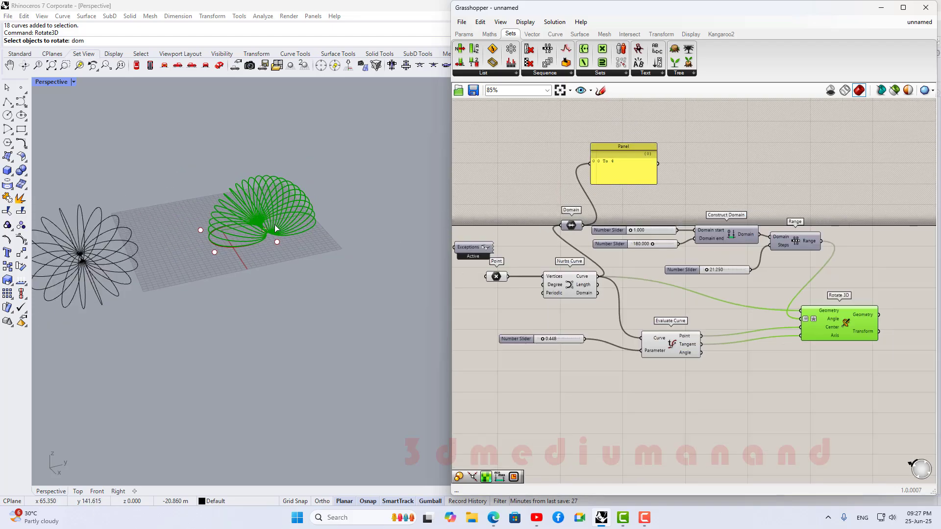
scroll(150, 243, "up", 4)
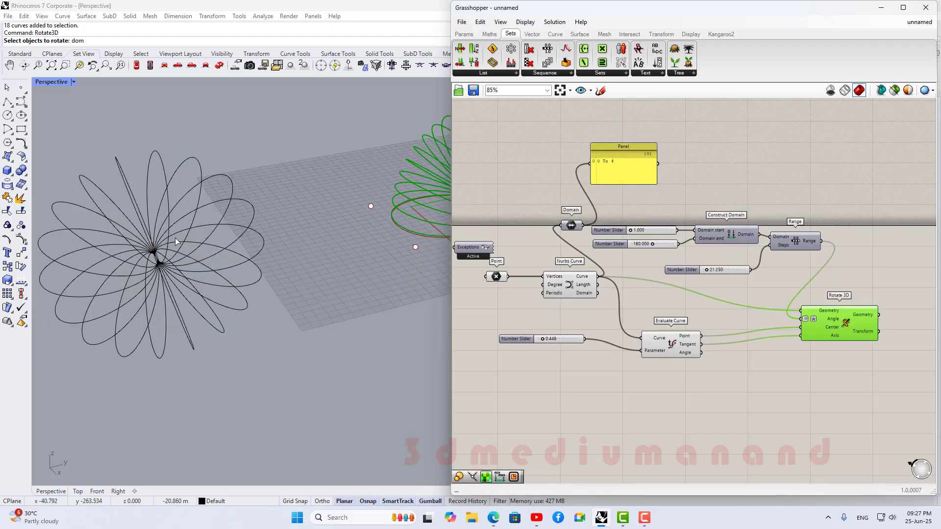
scroll(171, 251, "down", 3)
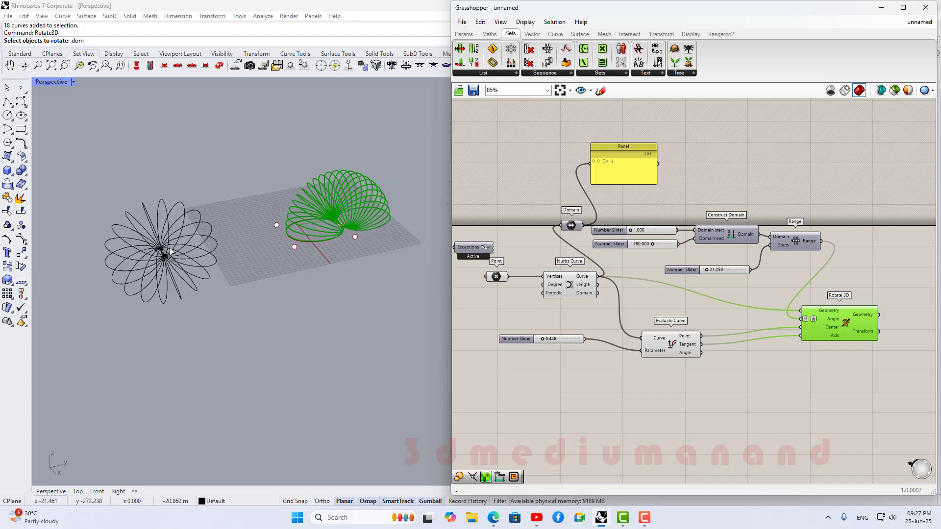
scroll(376, 229, "up", 3)
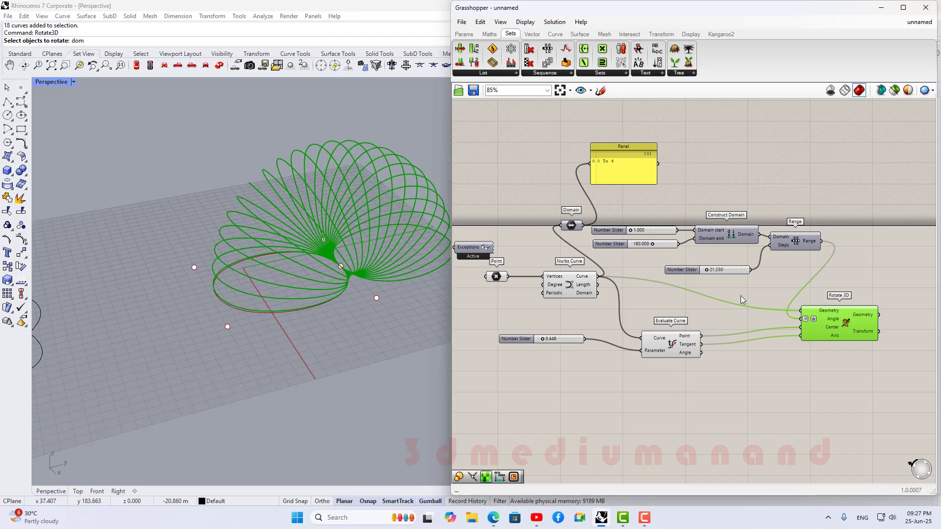
scroll(616, 239, "up", 2)
scroll(338, 215, "down", 3)
scroll(128, 219, "up", 3)
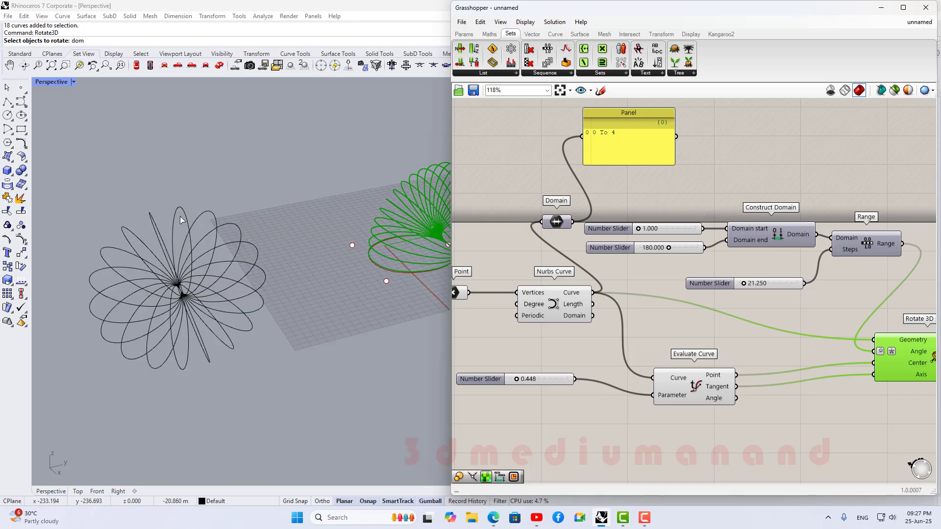
scroll(263, 215, "down", 3)
scroll(181, 257, "up", 3)
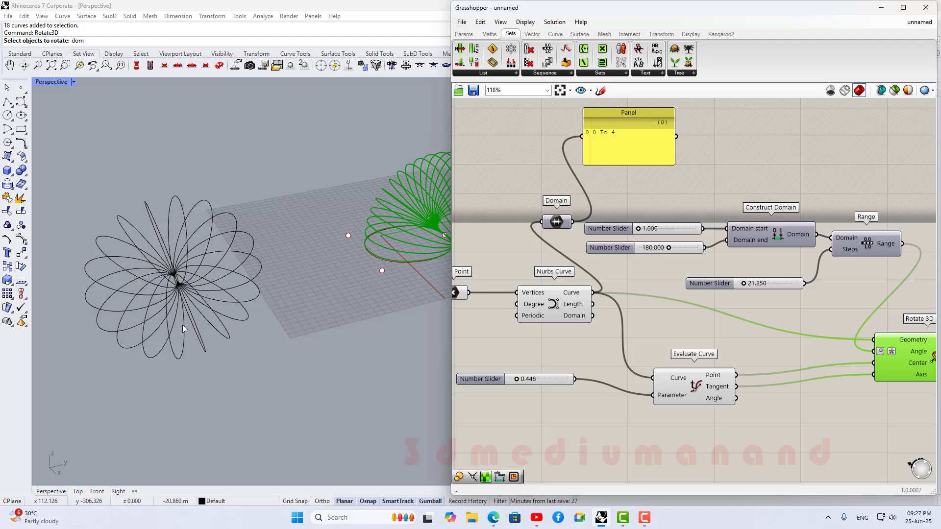
scroll(294, 245, "down", 3)
scroll(322, 233, "up", 5)
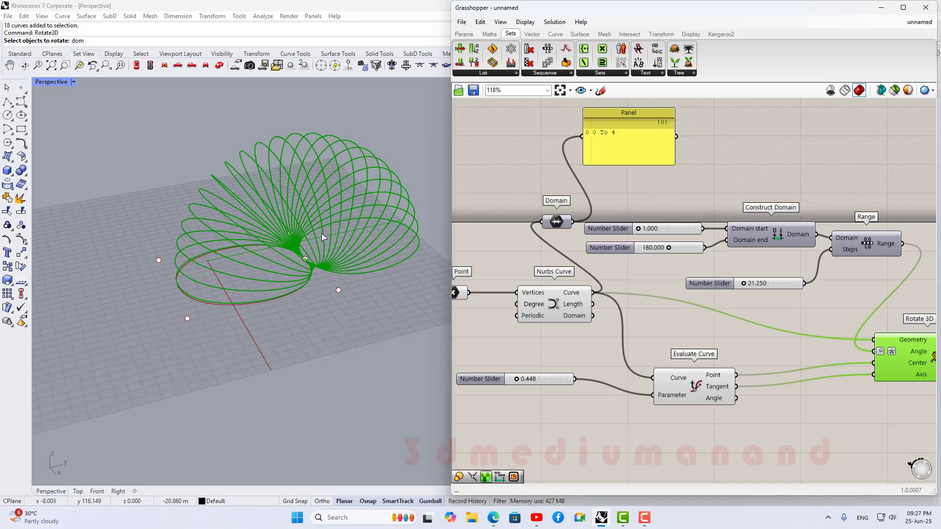
scroll(686, 289, "down", 3)
scroll(687, 266, "up", 2)
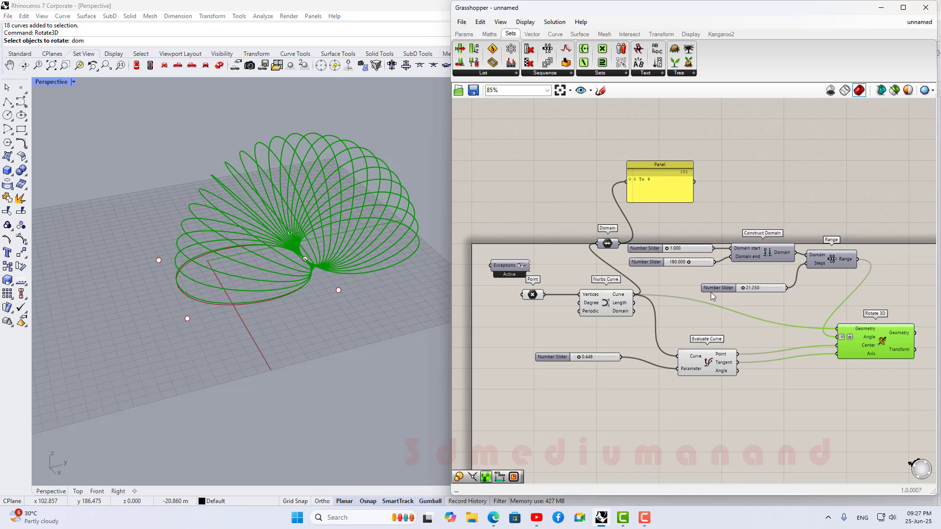
scroll(673, 266, "up", 3)
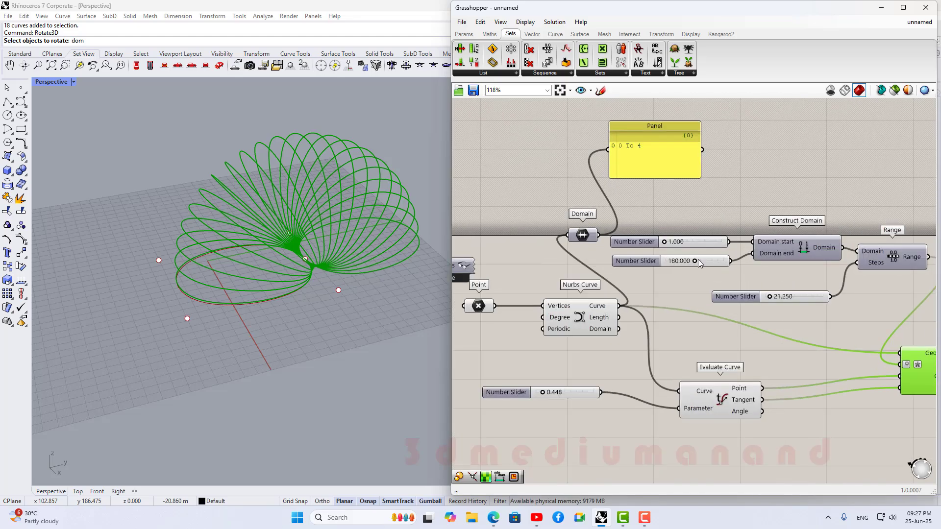
Raise the Domain end slider of Construct Domain to 286.488 and set Evaluate Curve's Parameter slider to 0.419.
mouse_move(700, 263)
left_mouse_down()
mouse_move(713, 264)
mouse_move(701, 263)
left_mouse_up()
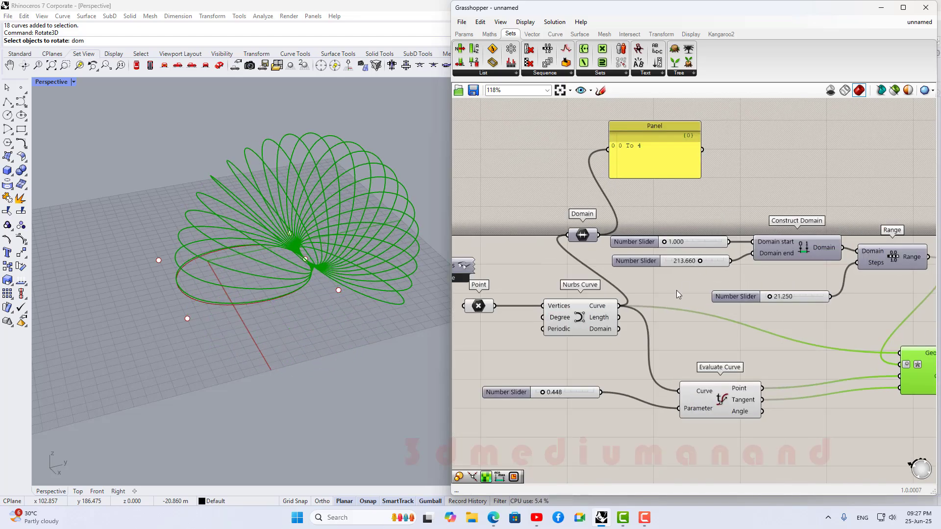
scroll(595, 345, "up", 2)
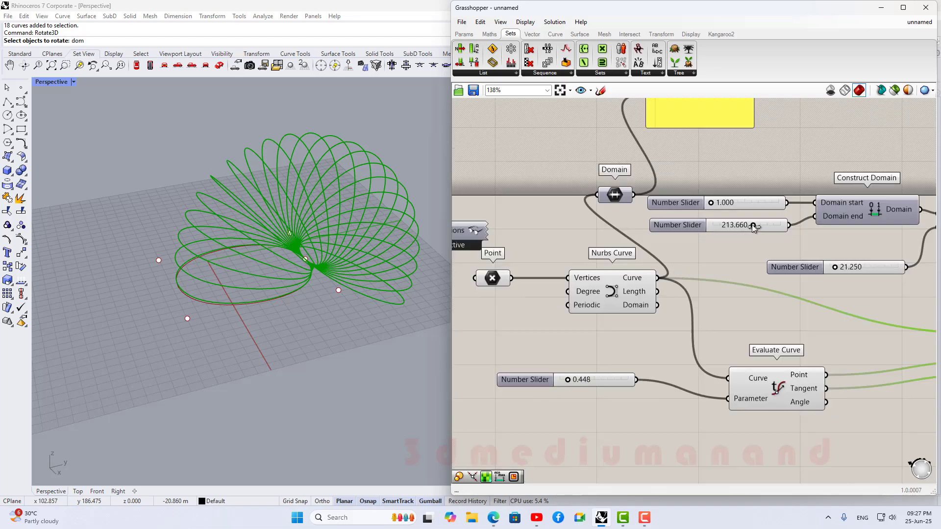
left_click_drag(753, 225, 767, 225)
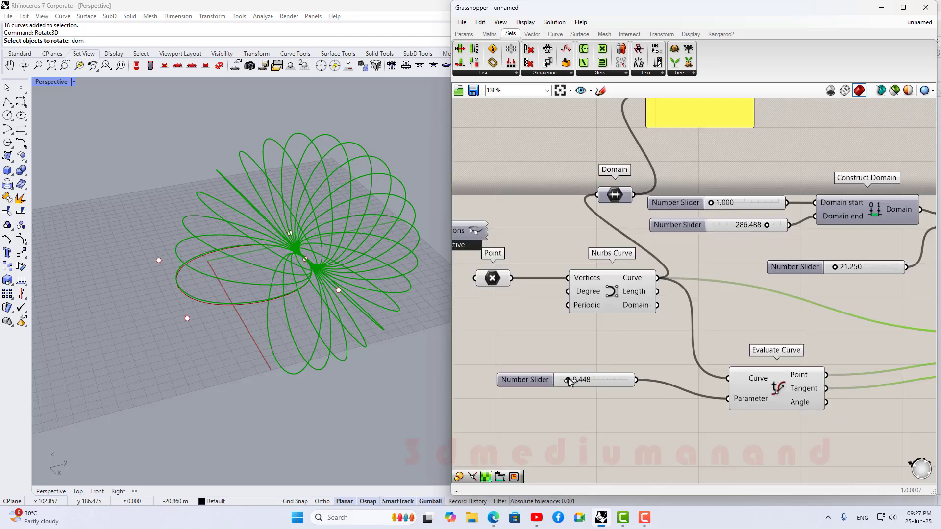
mouse_move(568, 381)
left_mouse_down()
mouse_move(621, 380)
mouse_move(581, 374)
mouse_move(625, 369)
mouse_move(569, 382)
left_mouse_up()
Deselect Rotate 3D and examine the wider fan of rotated curves beside the baked black curves, along with the complete component wiring.
scroll(201, 263, "down", 4)
scroll(632, 270, "down", 3)
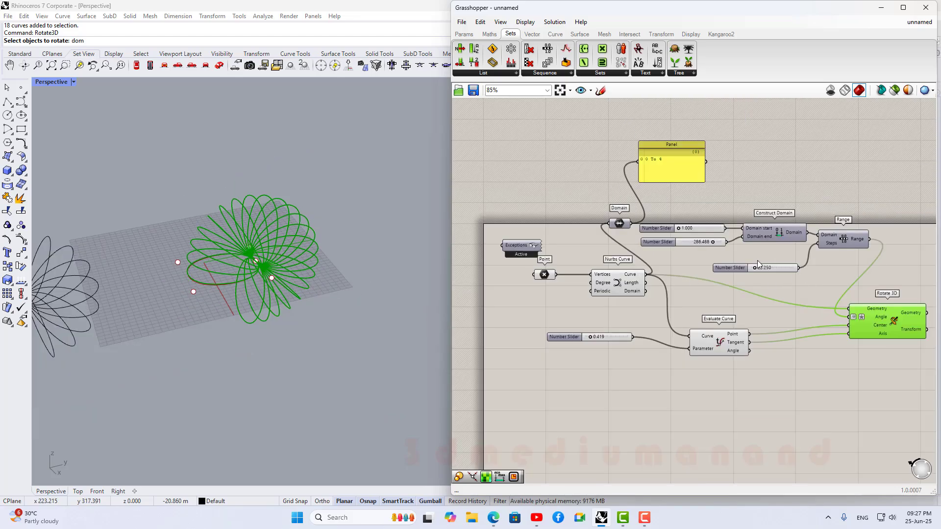
left_click(889, 281)
scroll(867, 281, "up", 3)
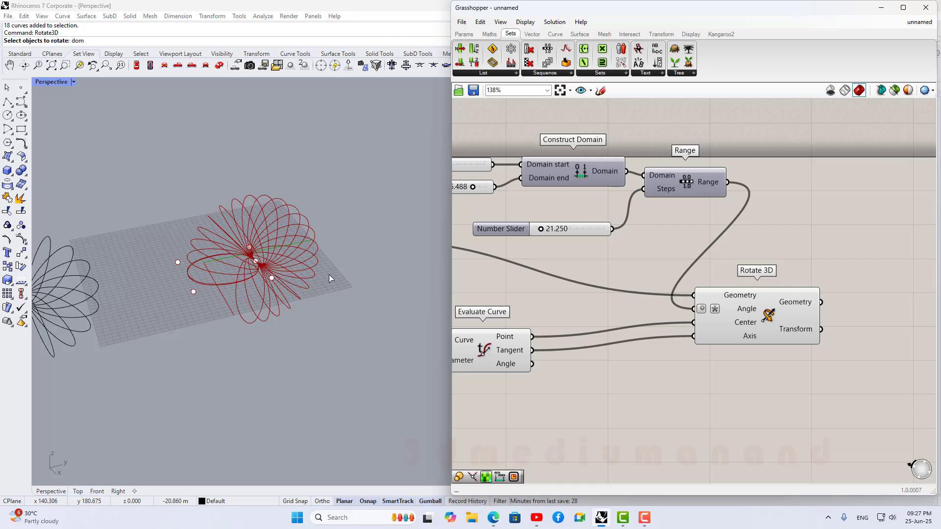
scroll(202, 268, "up", 3)
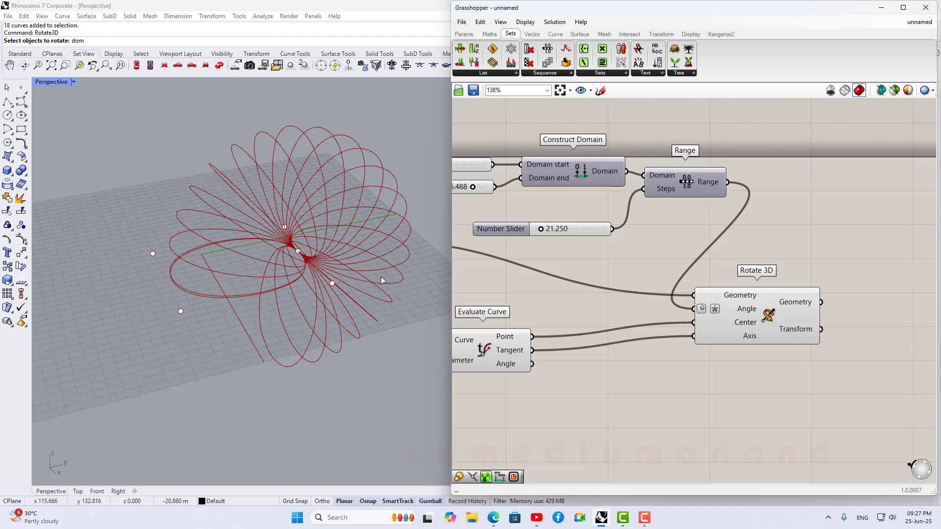
scroll(382, 282, "down", 3)
scroll(64, 251, "up", 2)
scroll(228, 269, "down", 3)
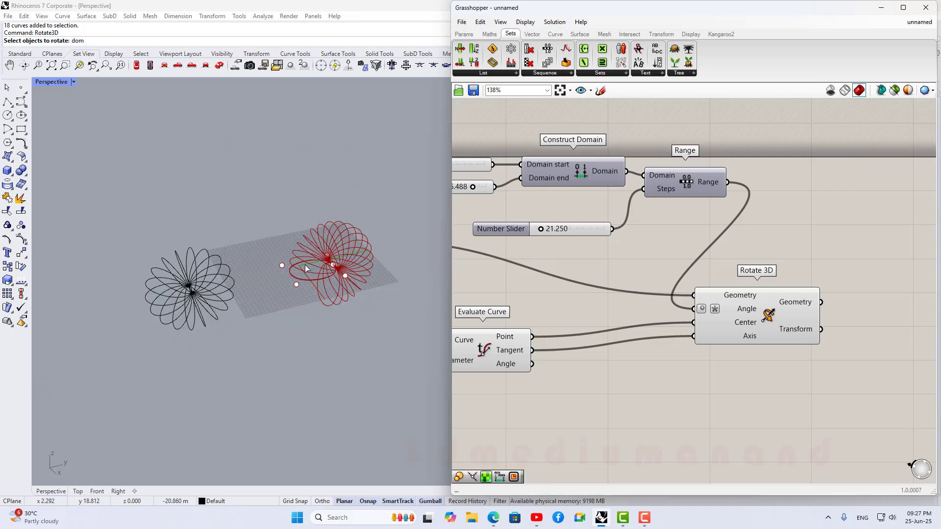
scroll(304, 265, "up", 2)
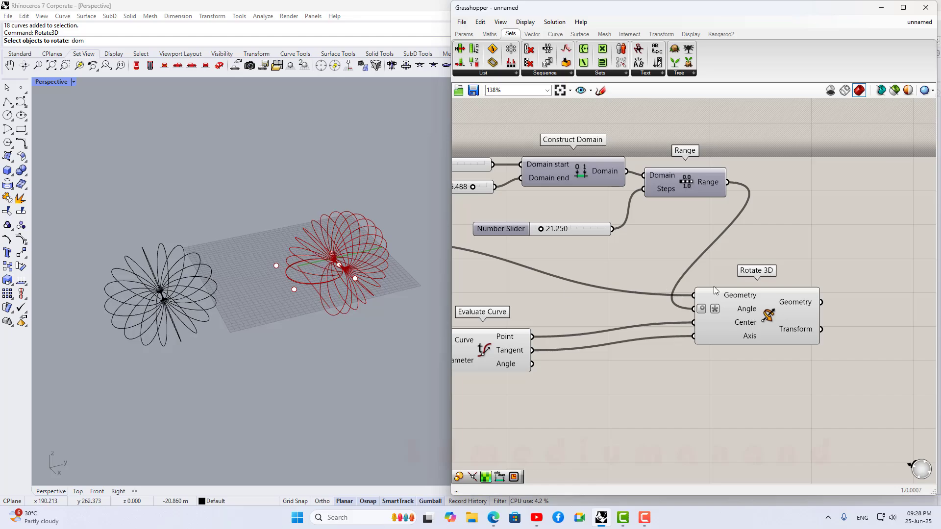
scroll(557, 272, "down", 4)
scroll(648, 277, "up", 1)
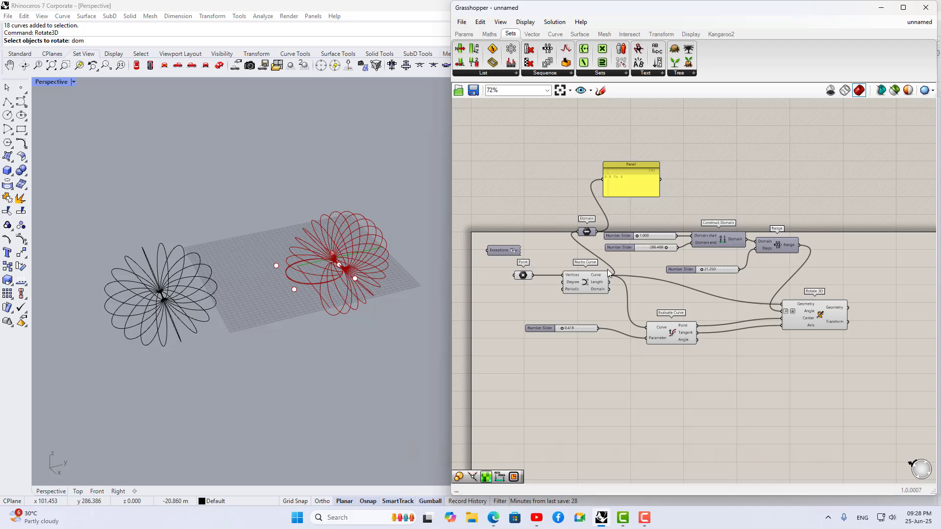
scroll(605, 268, "up", 2)
scroll(601, 265, "down", 1)
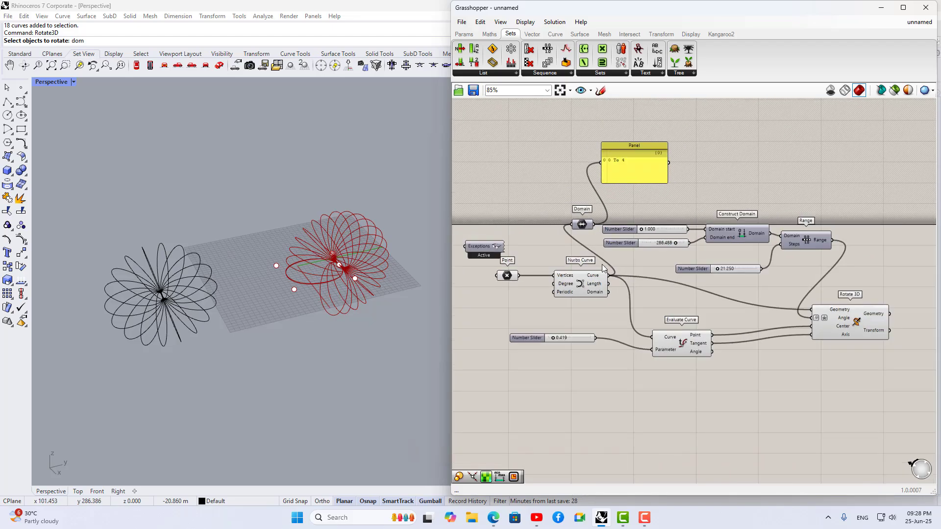